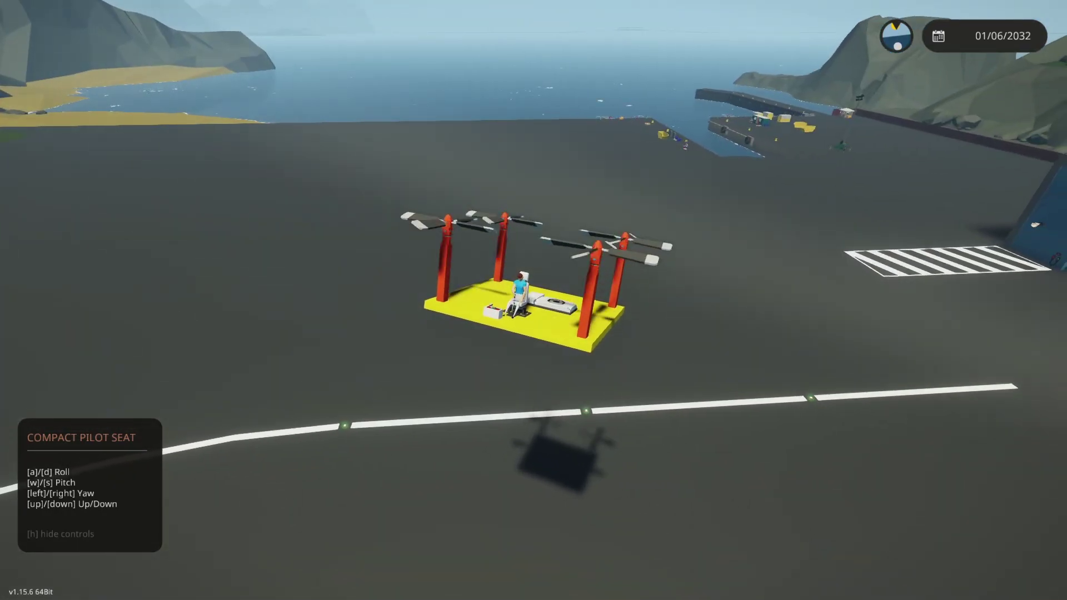
Inspect the hovering yellow quadcopter up close, including its seat and battery area, and leave its pilot seat
scroll(534, 300, up, 5)
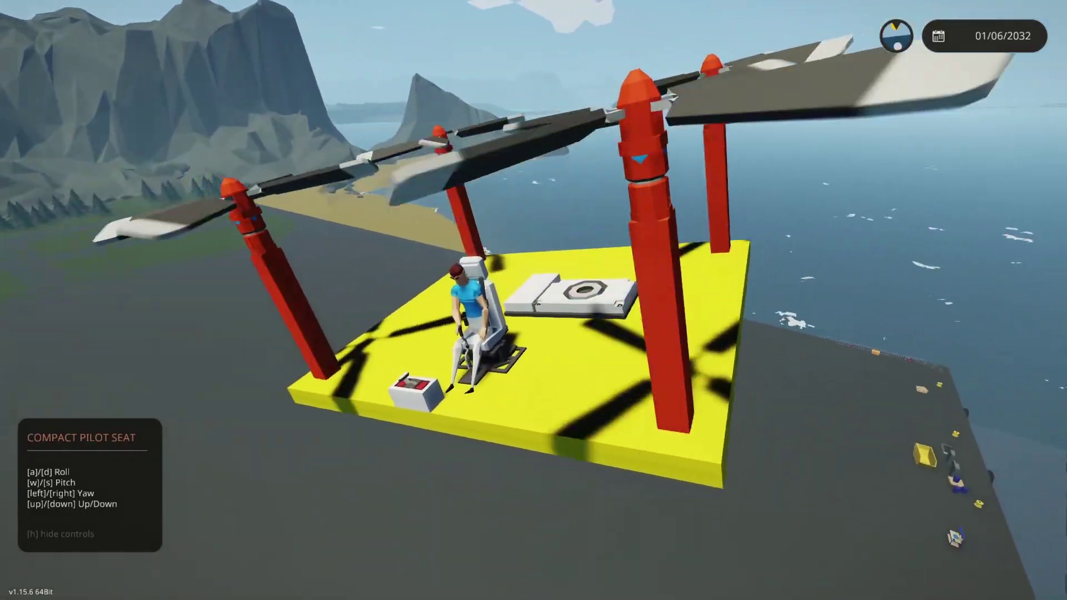
scroll(533, 300, up, 5)
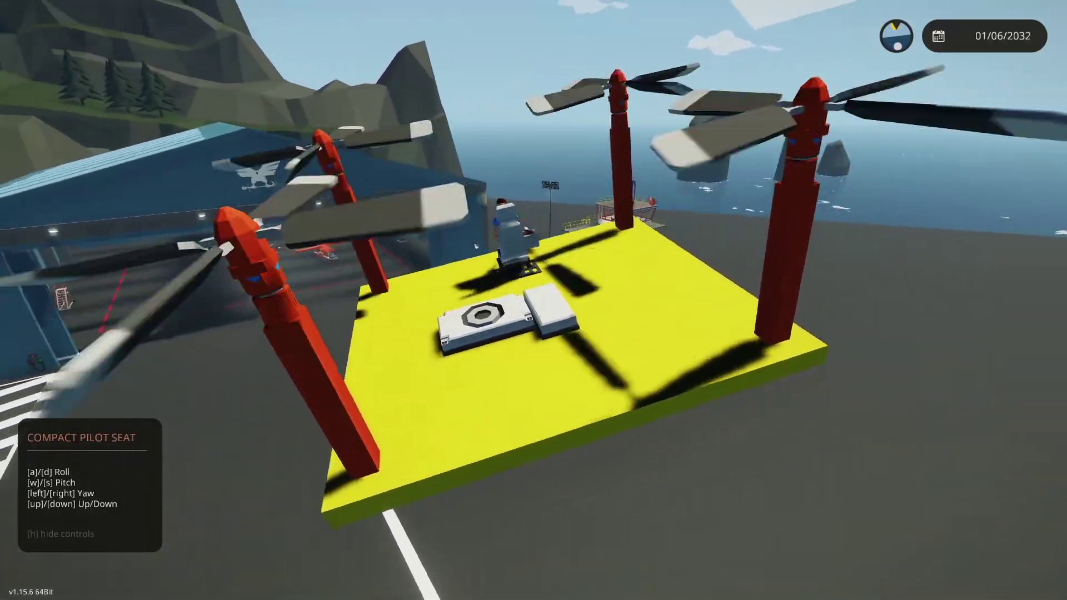
scroll(534, 300, up, 5)
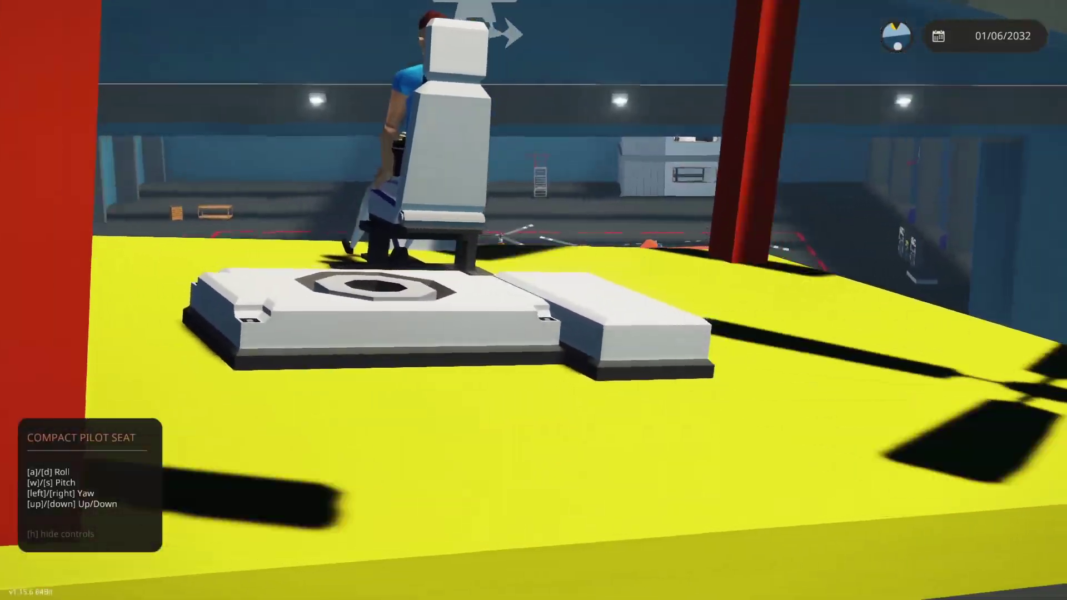
key(f)
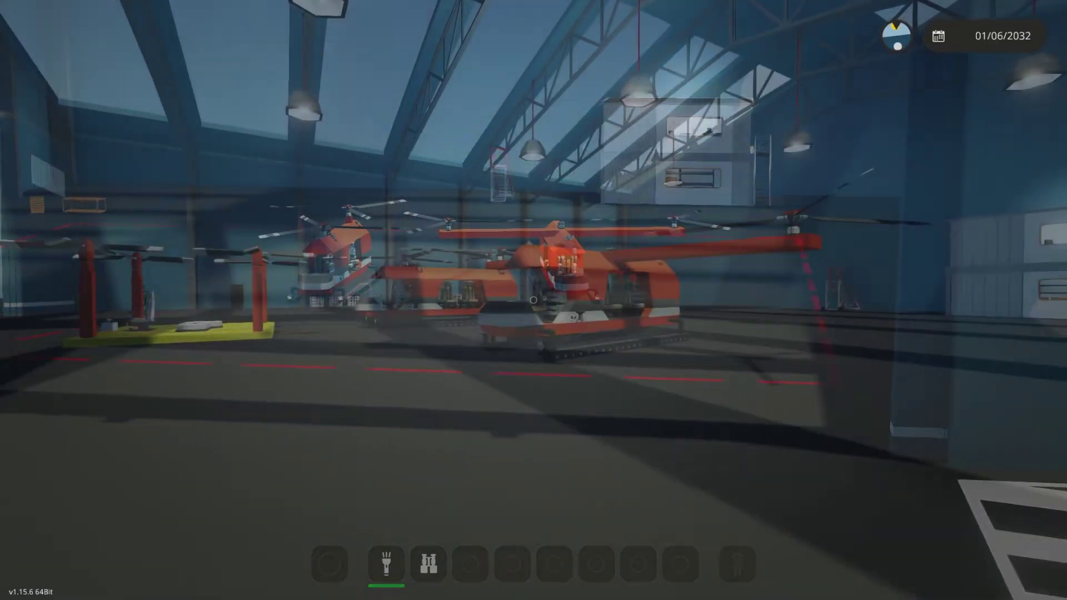
Take the pilot seat of the helicopter with side-by-side rotors, test its left yaw, and leave the seat
key(w)
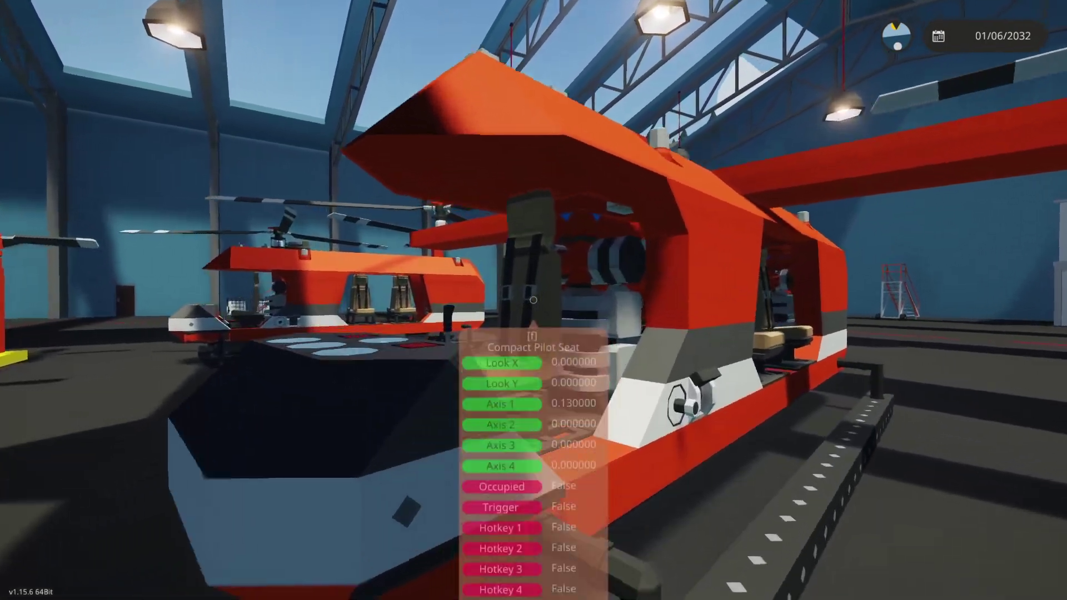
key(f)
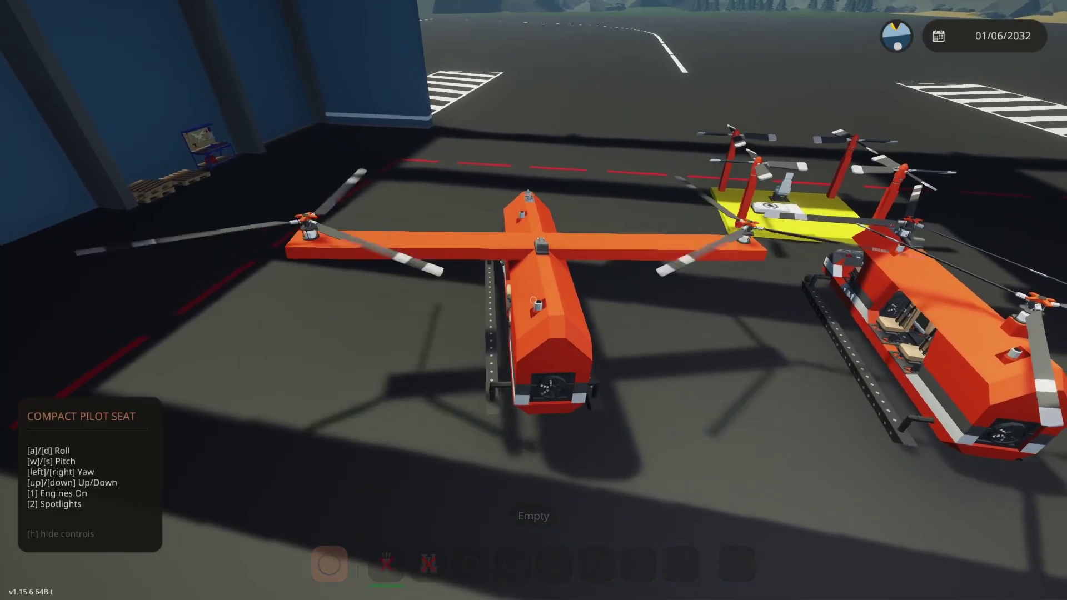
key(Left)
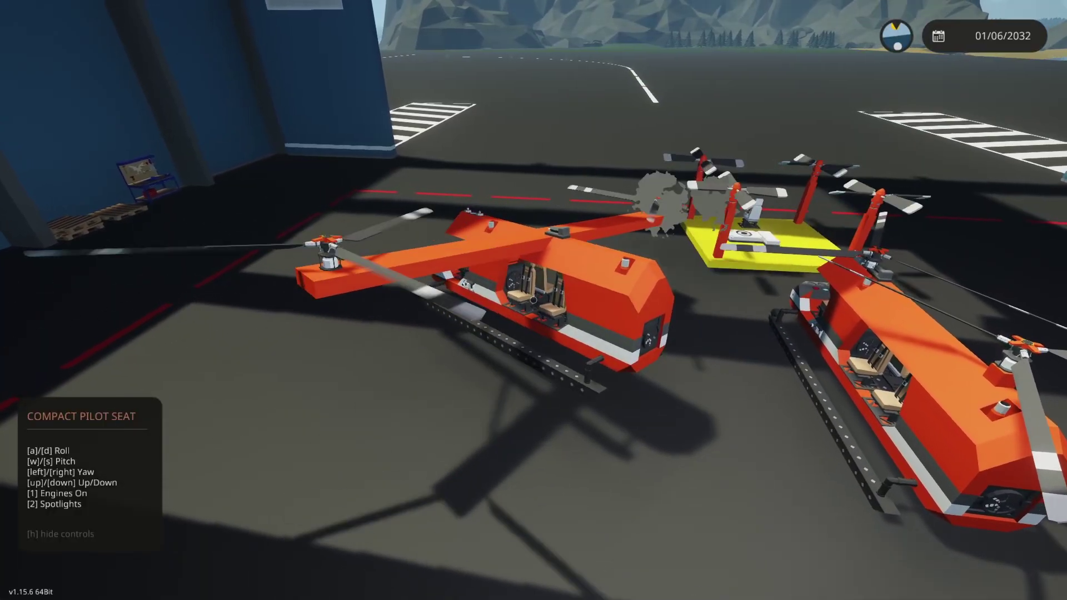
key(f)
Take the pilot seat of the tandem-rotor helicopter, switch its engines on and raise its up/down control
key(w)
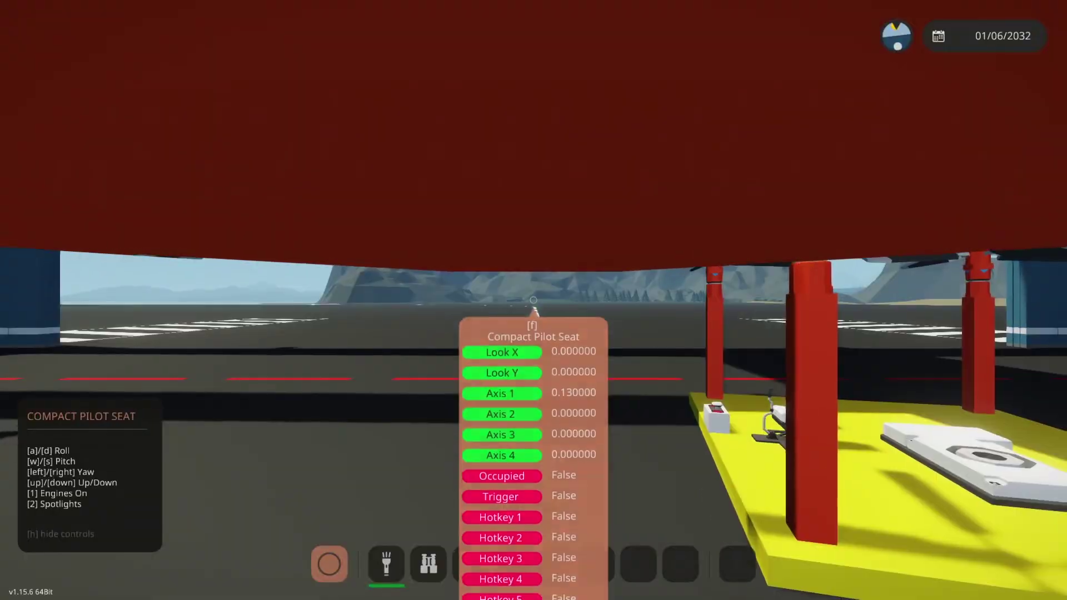
key(f)
key(1)
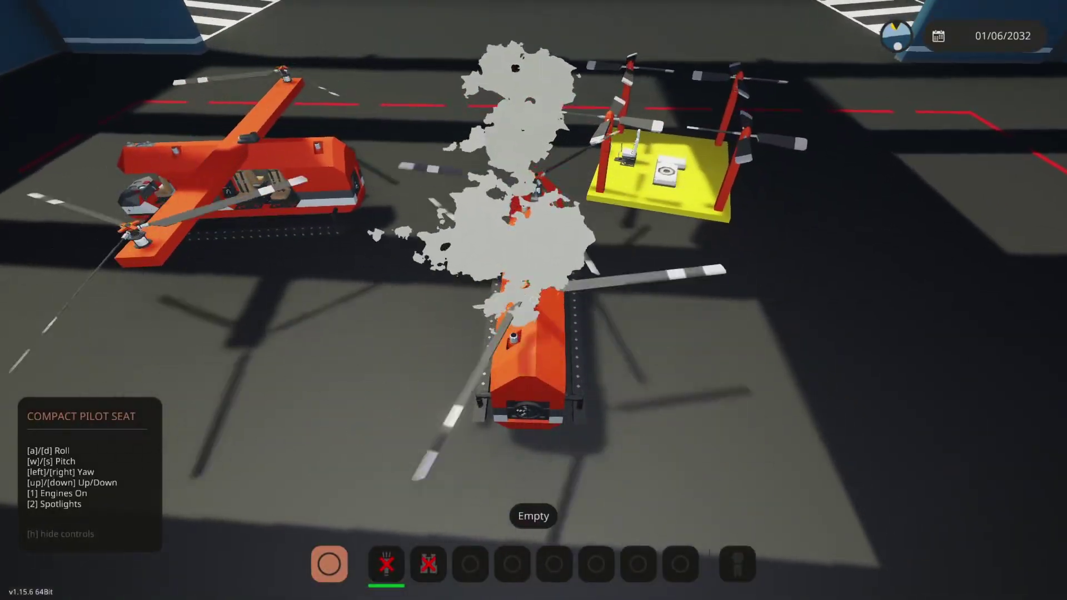
key(Up)
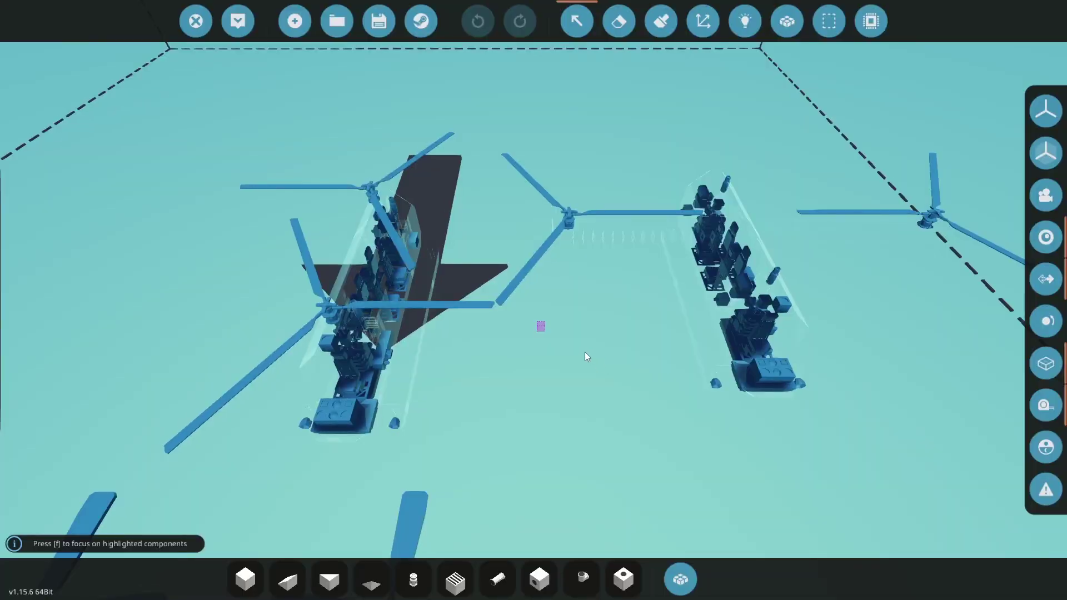
Open the tandem helicopter's microcontroller, examine how roll and yaw feed the front and rear rotors, and leave without updating it
click(619, 21)
scroll(626, 428, up, 2)
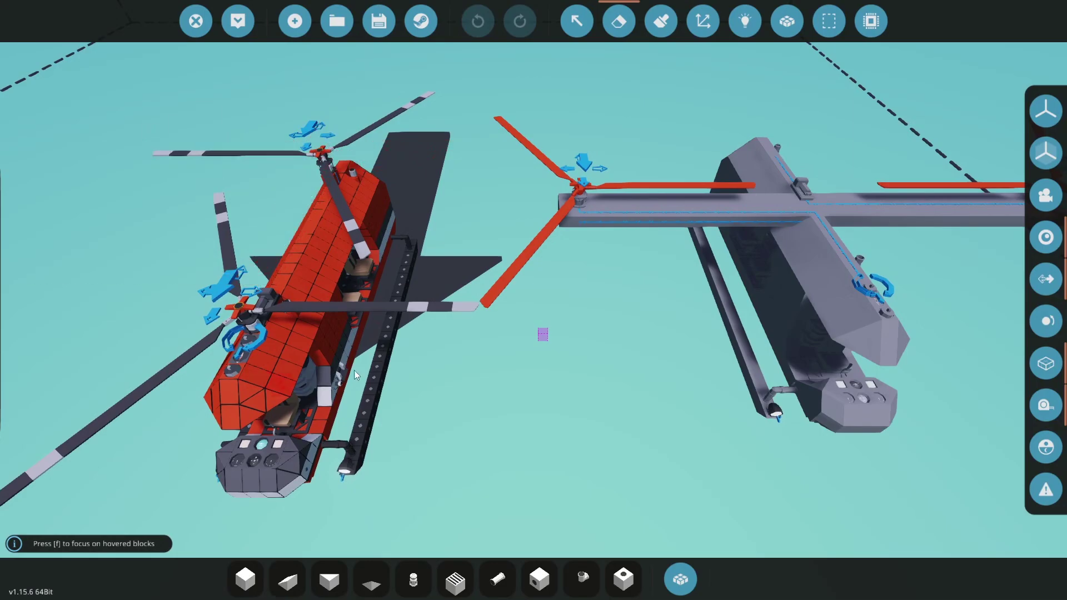
drag(690, 379, 462, 392)
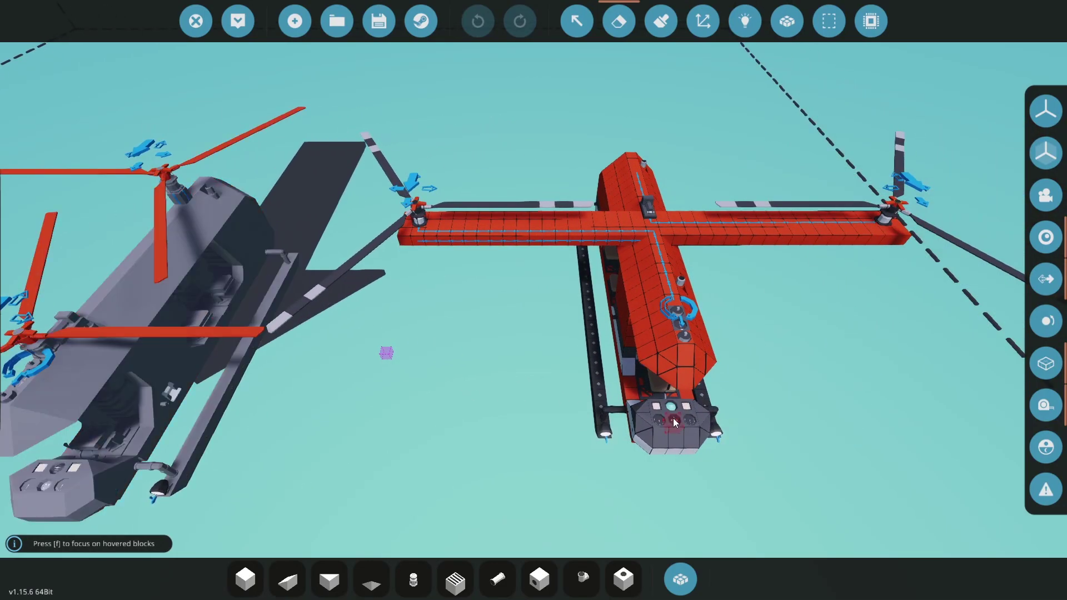
key(1)
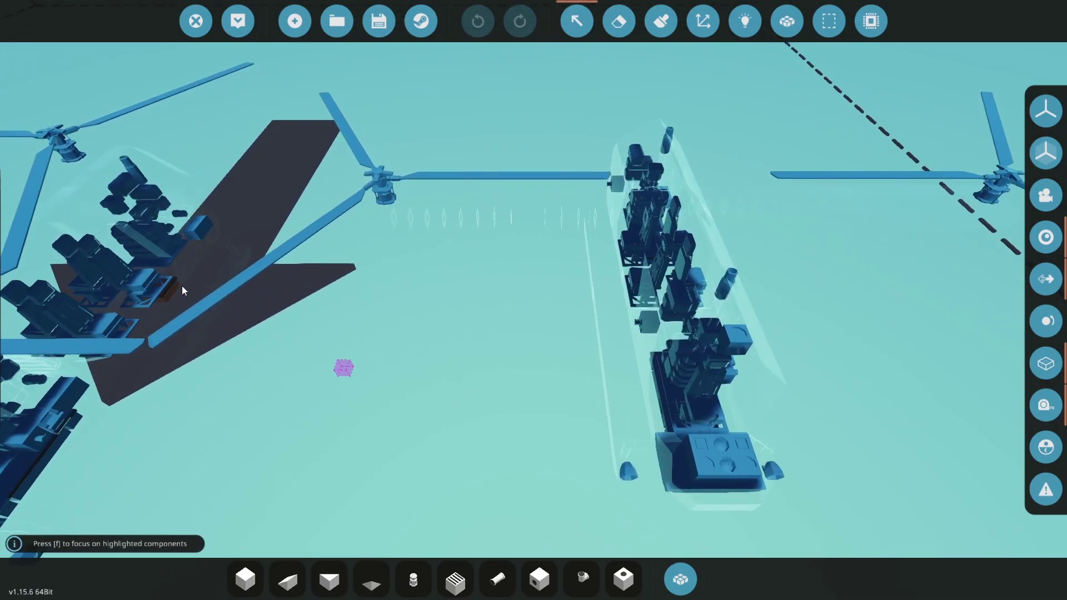
click(184, 289)
click(221, 68)
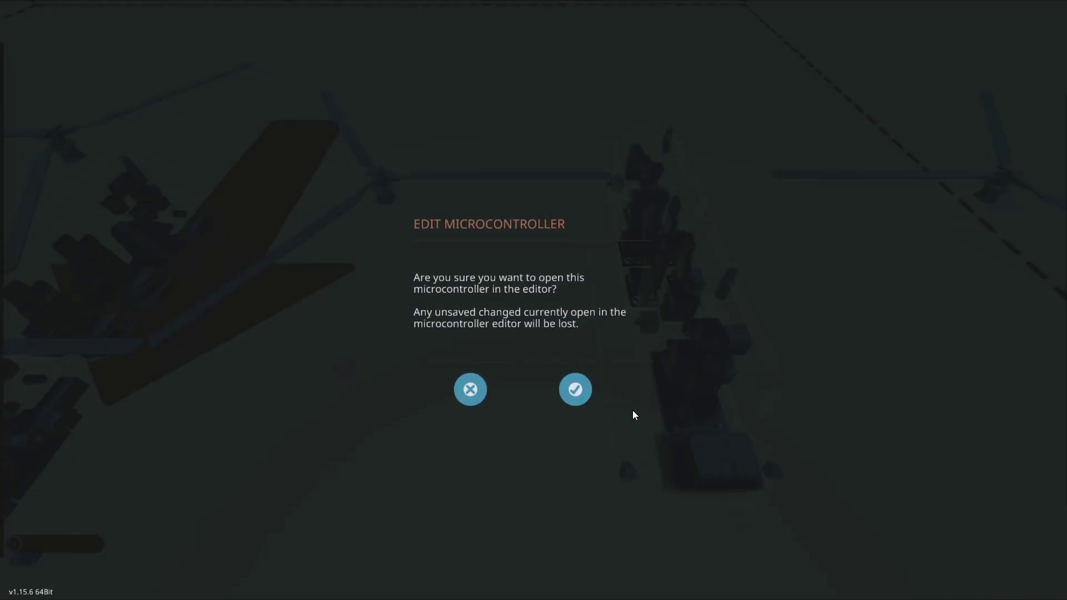
click(586, 393)
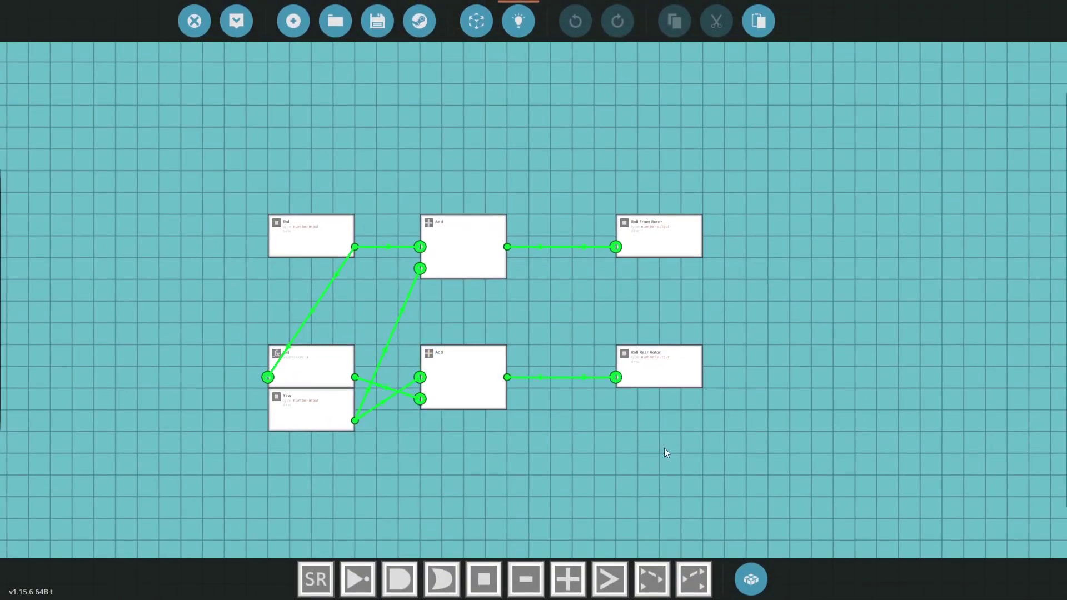
click(205, 23)
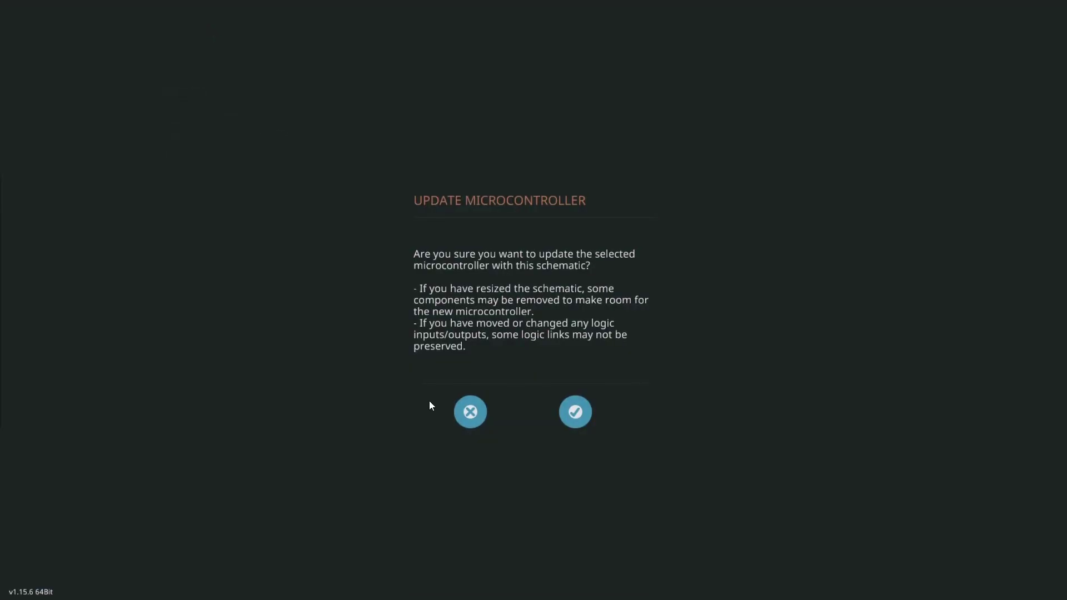
click(464, 411)
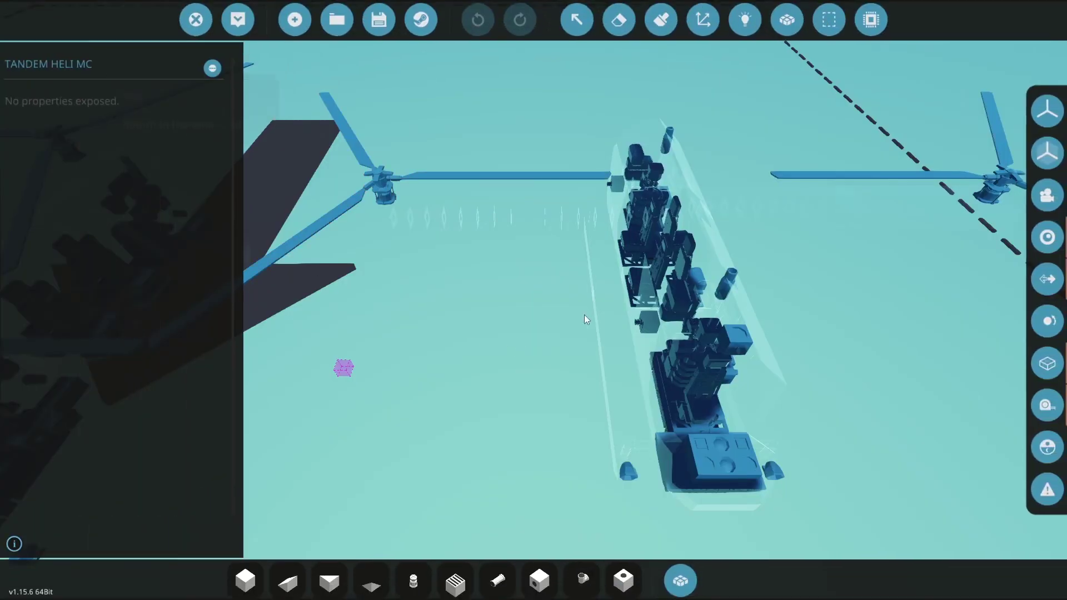
Open the side-by-side helicopter's microcontroller, examine the roll, pitch and yaw logic for its left and right rotors, and leave it
drag(587, 320, 612, 376)
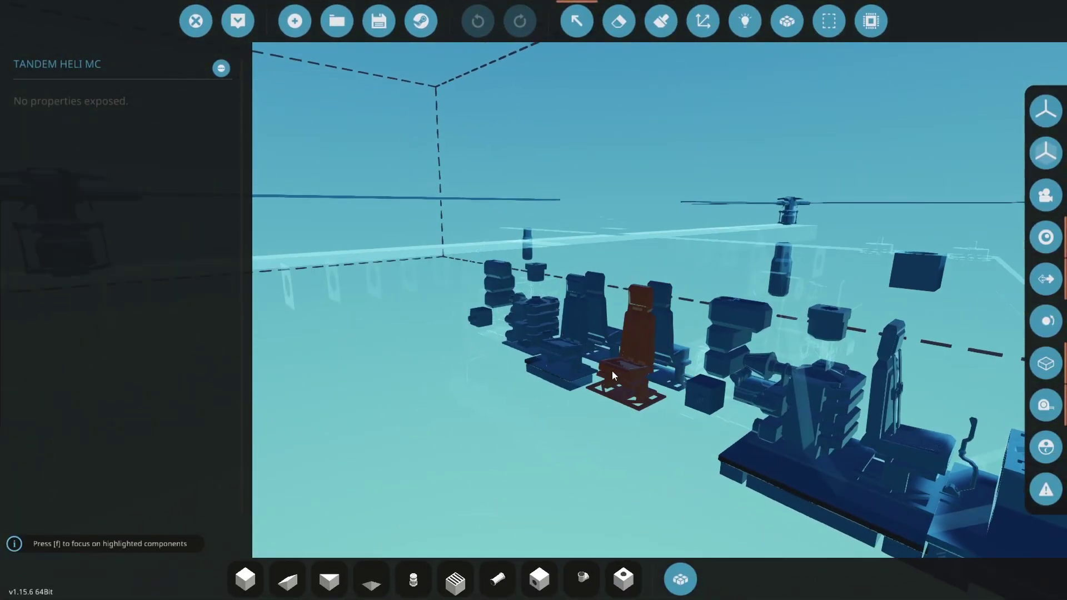
click(220, 71)
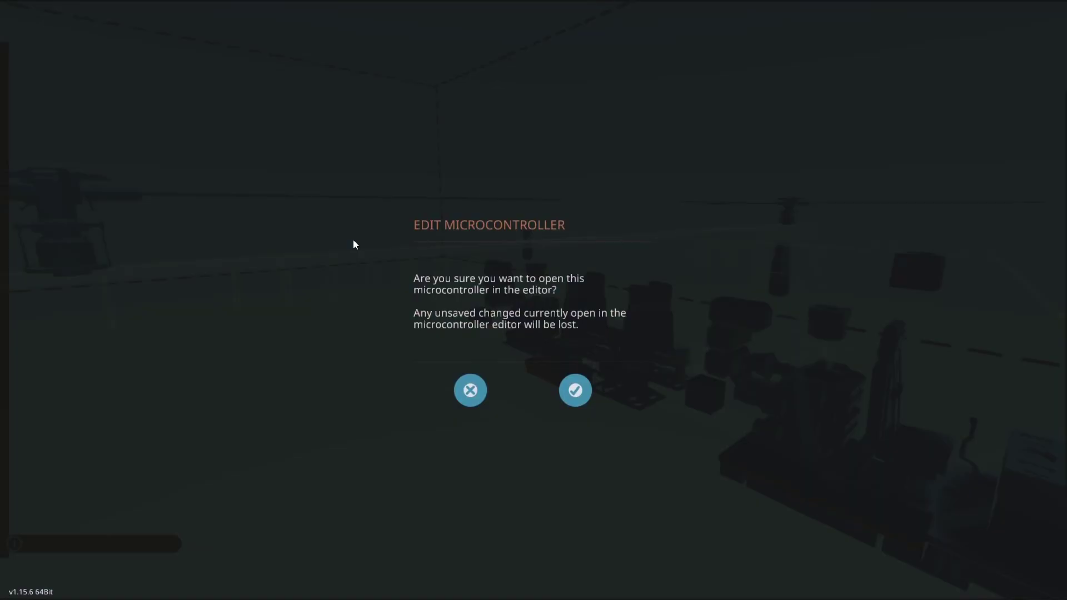
click(581, 385)
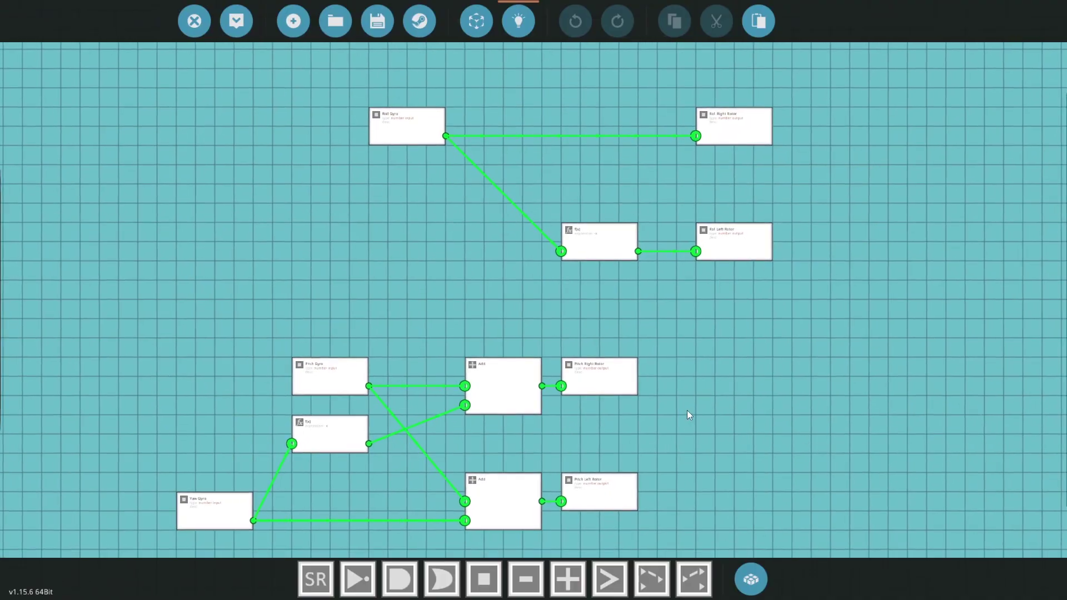
drag(687, 410, 715, 368)
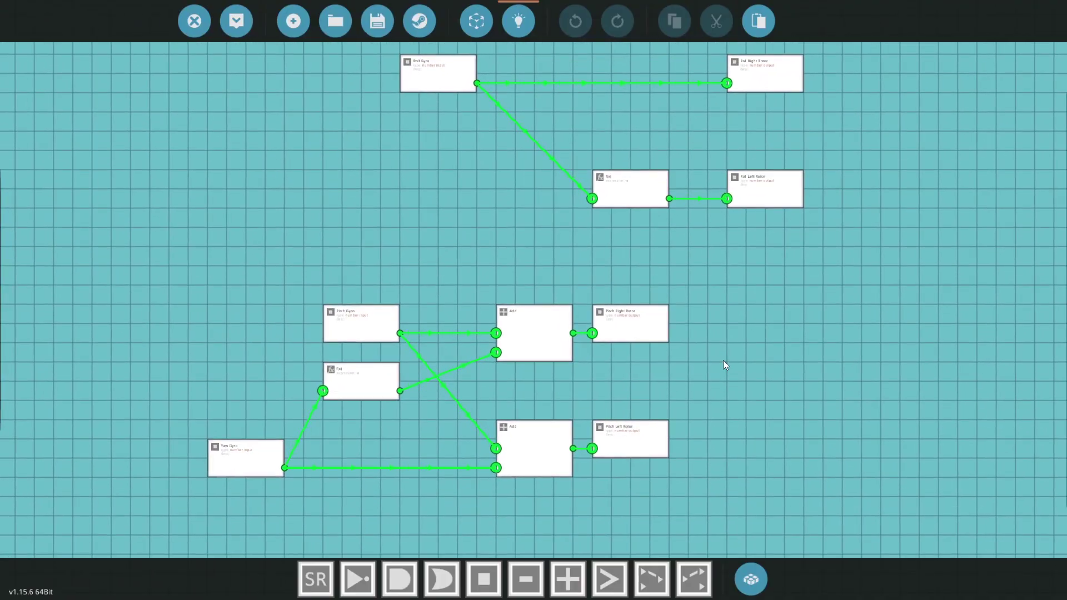
click(629, 176)
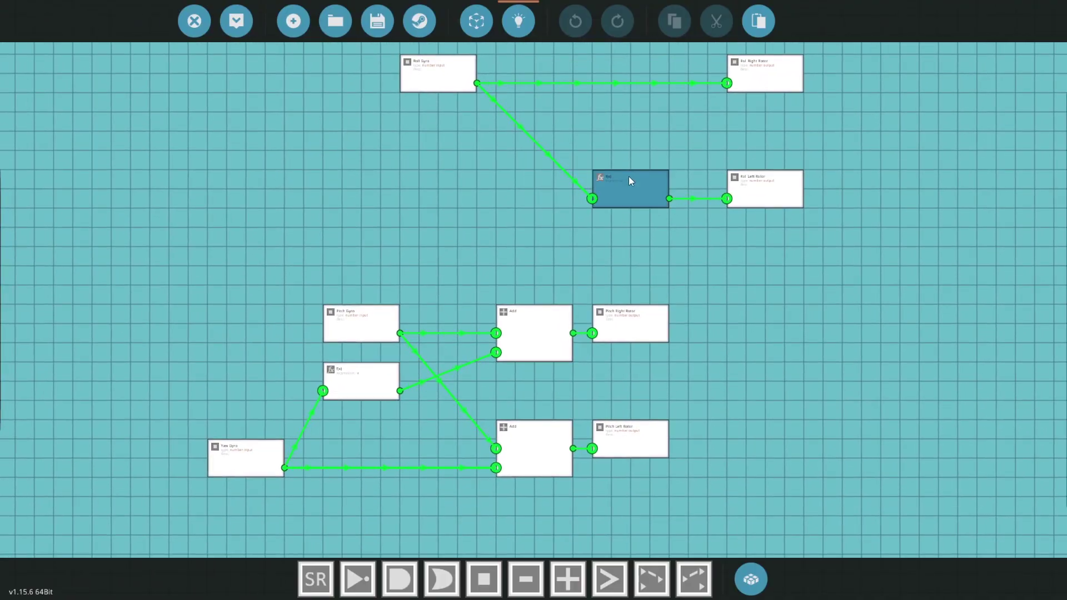
drag(347, 449, 452, 351)
scroll(452, 351, down, 1)
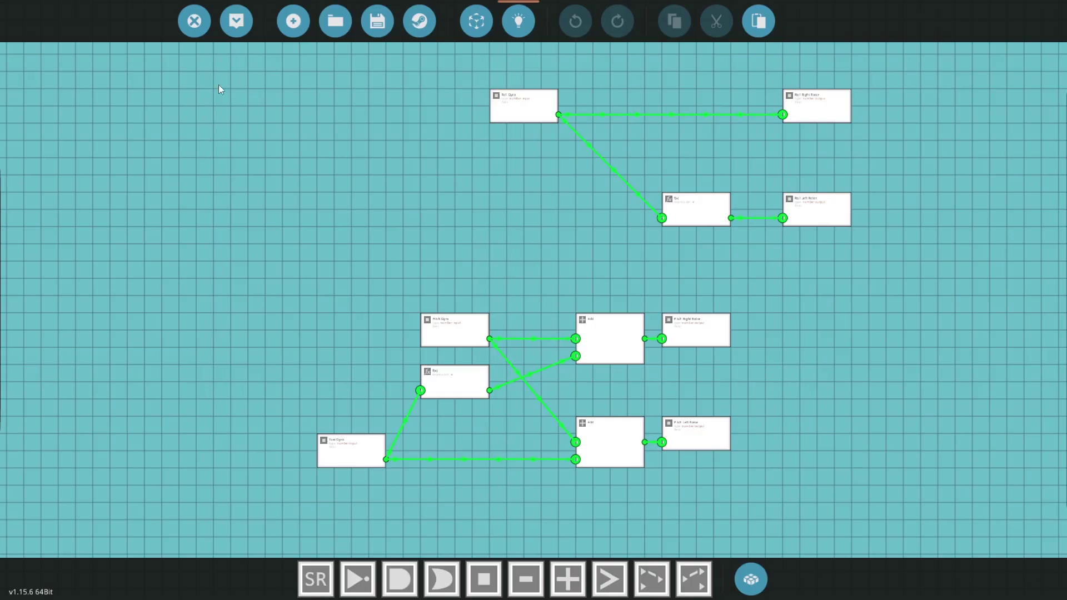
click(200, 31)
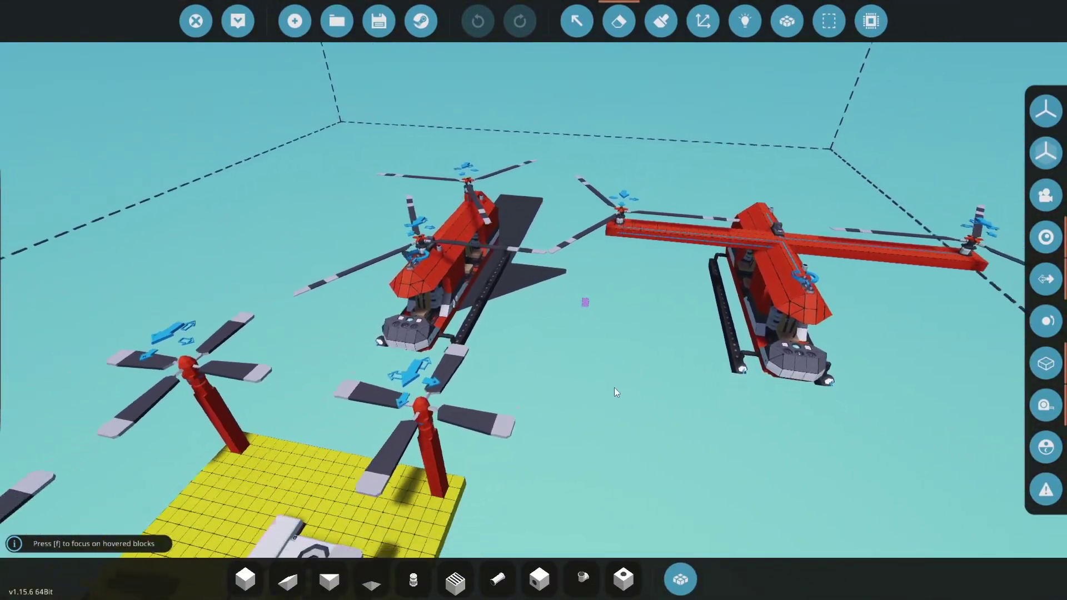
Place a Small Electric Motor on top of each of the four red pillars on the bare yellow platform
drag(801, 328, 810, 333)
key(w)
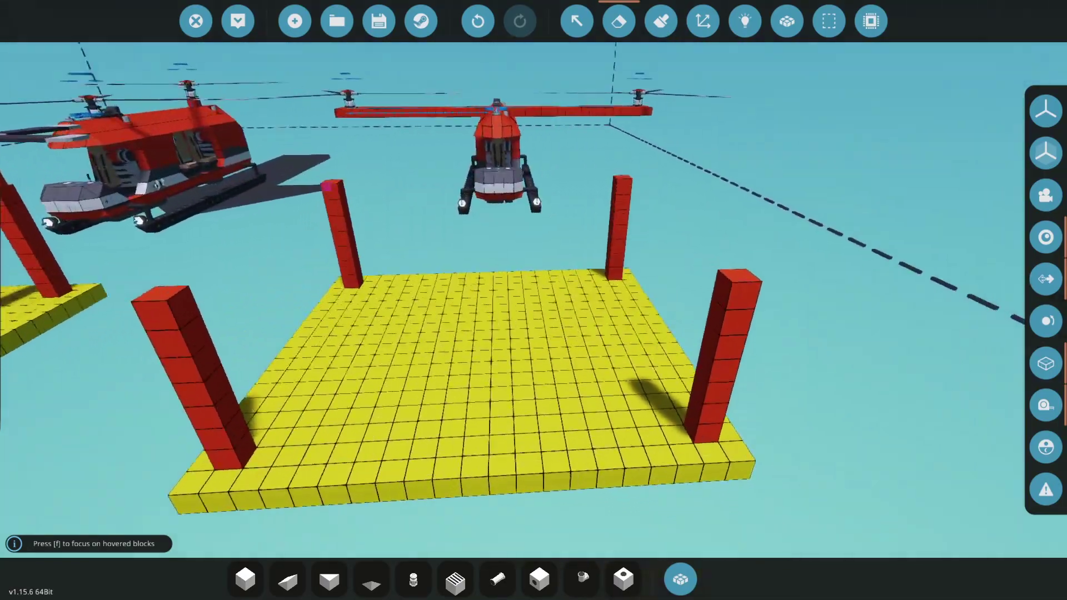
drag(778, 266, 844, 279)
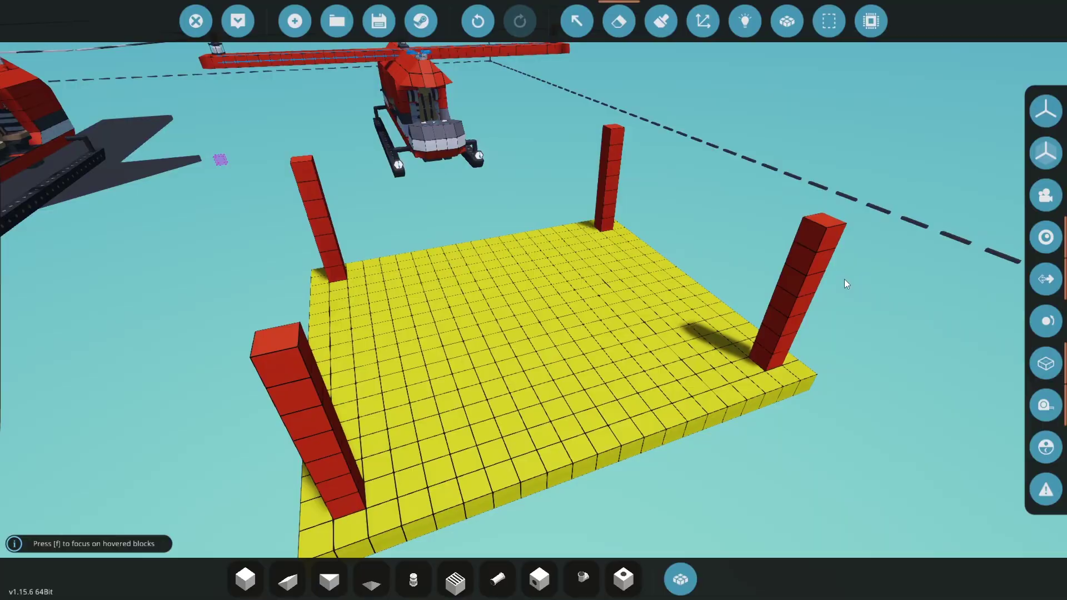
click(694, 587)
text(mot)
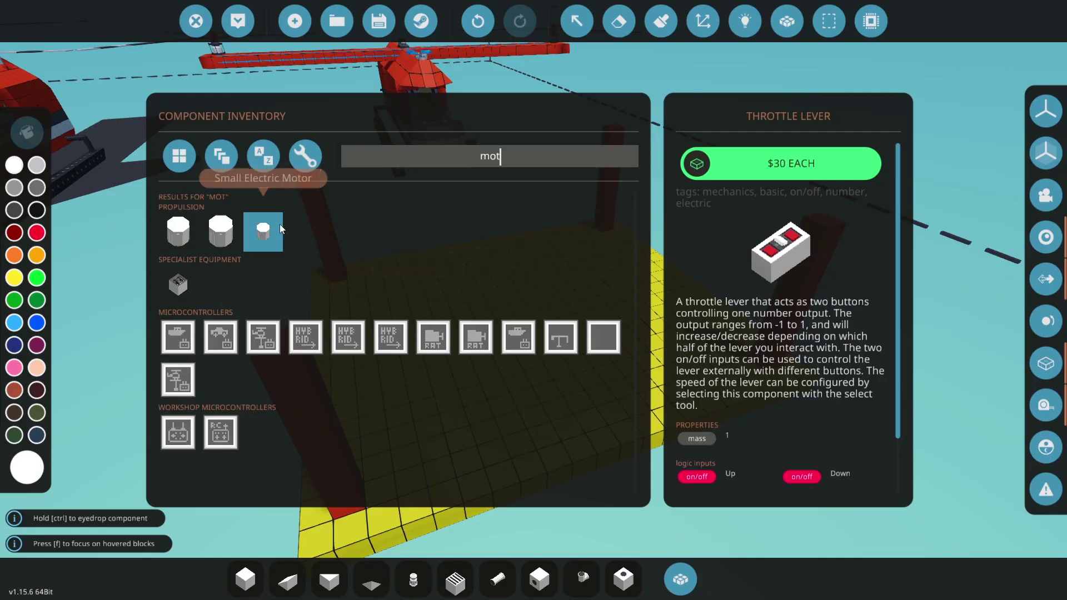
click(279, 229)
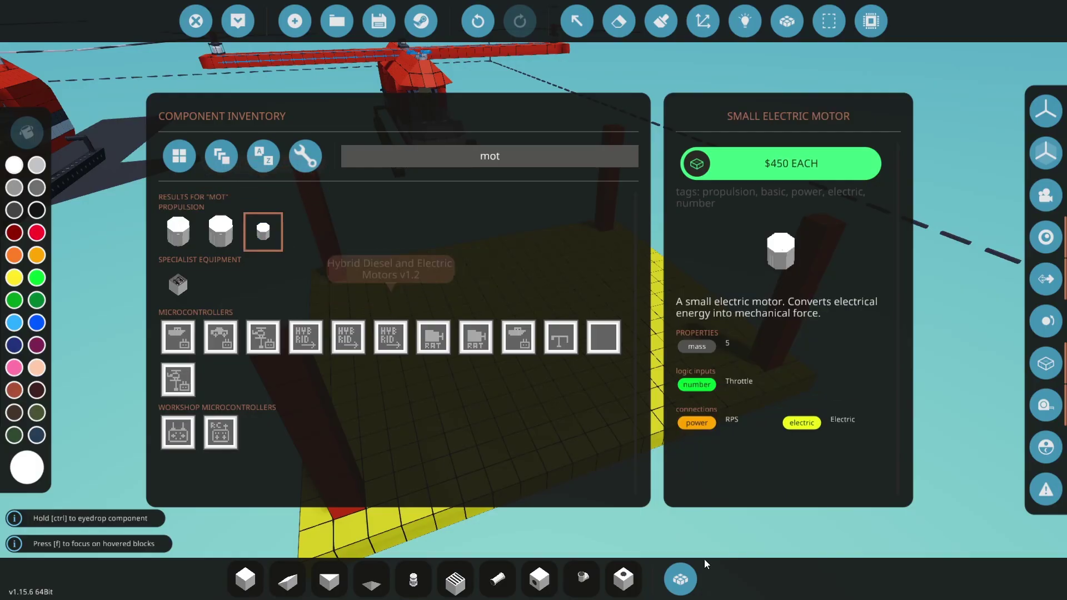
click(257, 350)
click(312, 179)
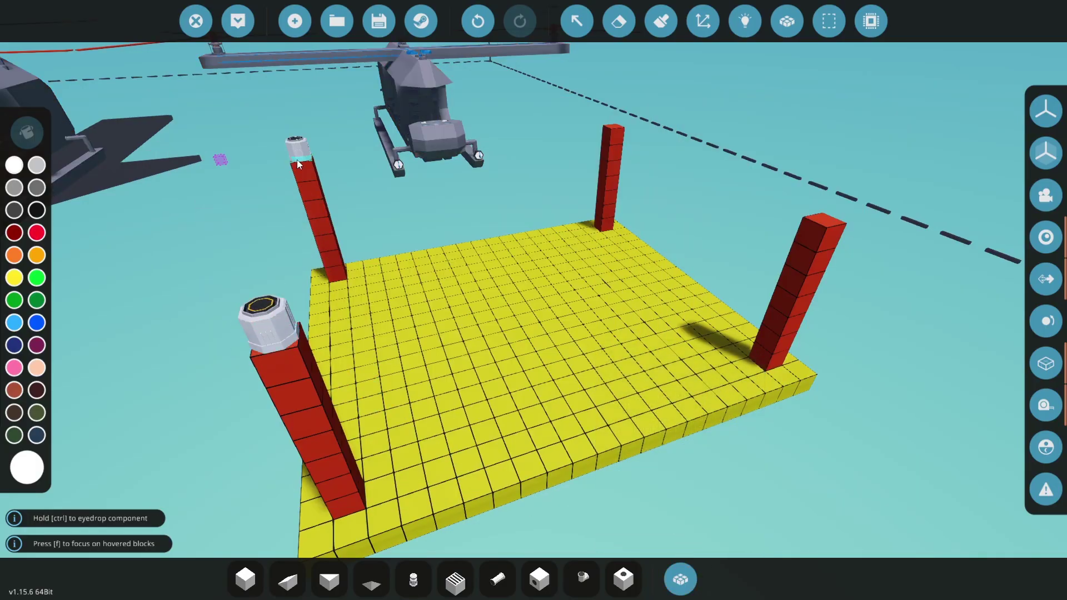
click(615, 127)
click(831, 220)
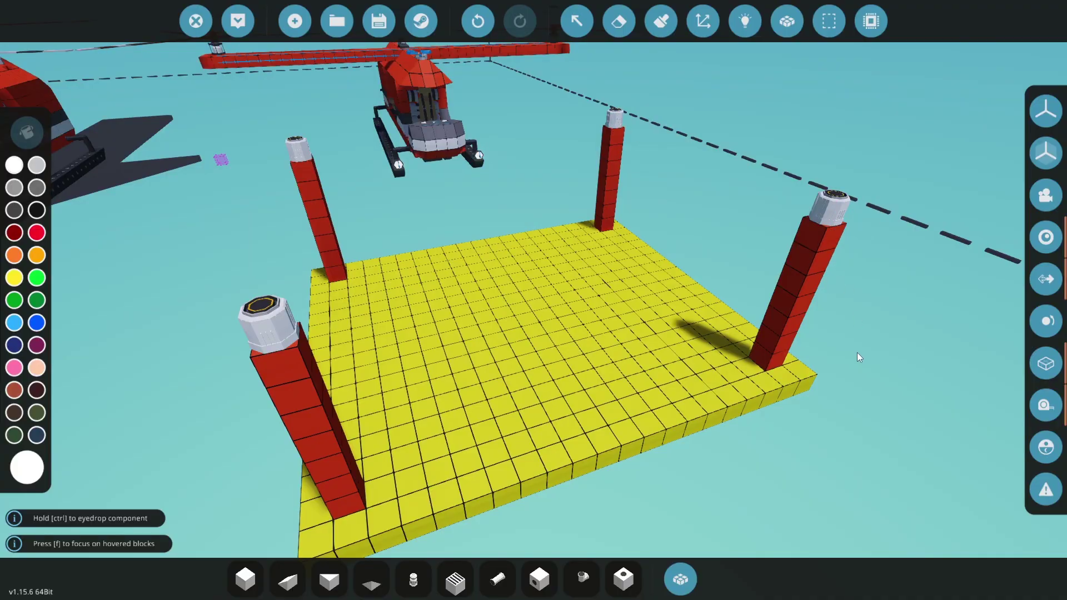
Find the Rotor End (Light) and place one on top of each of the four small electric motors
click(681, 579)
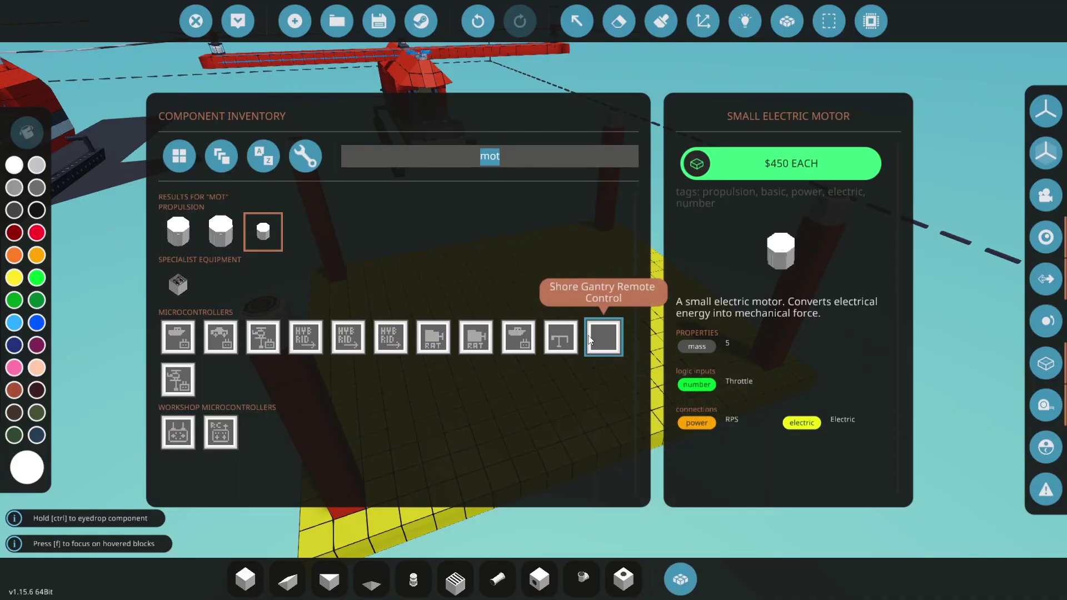
text(ligh)
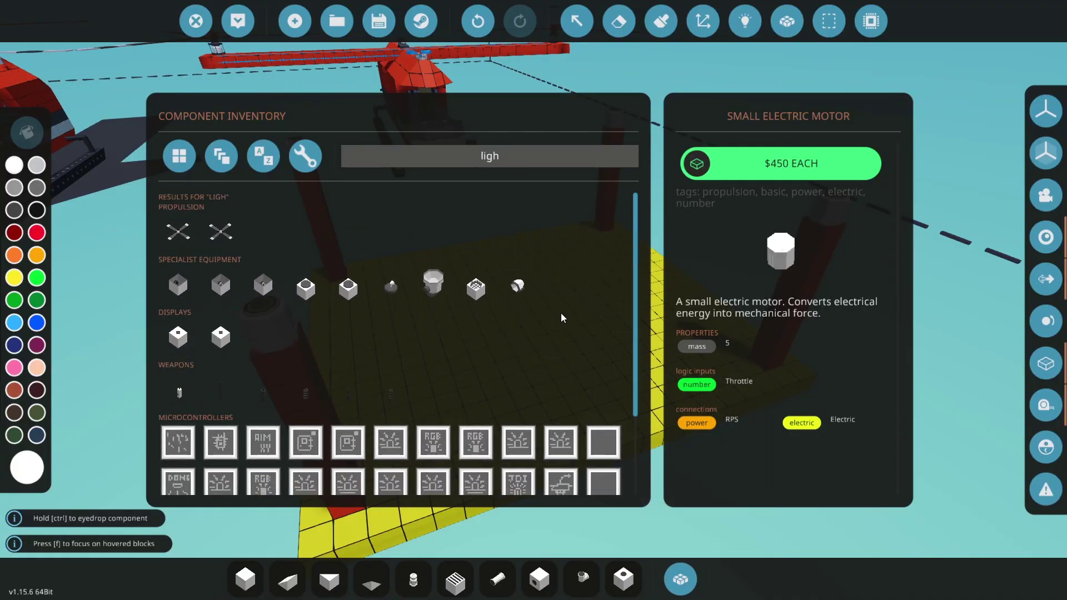
click(206, 249)
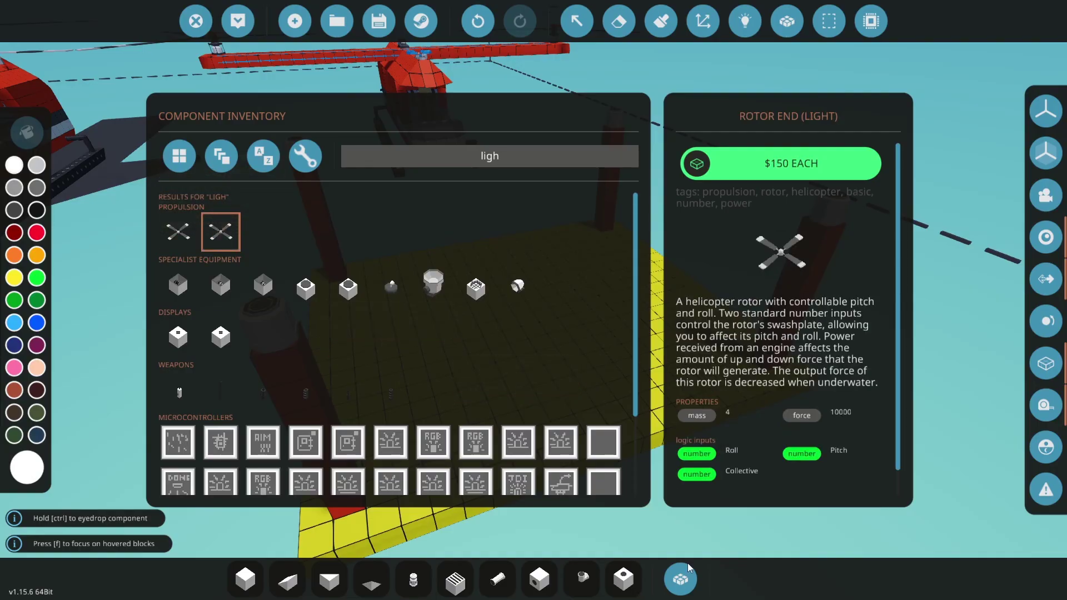
click(681, 579)
drag(735, 269, 753, 279)
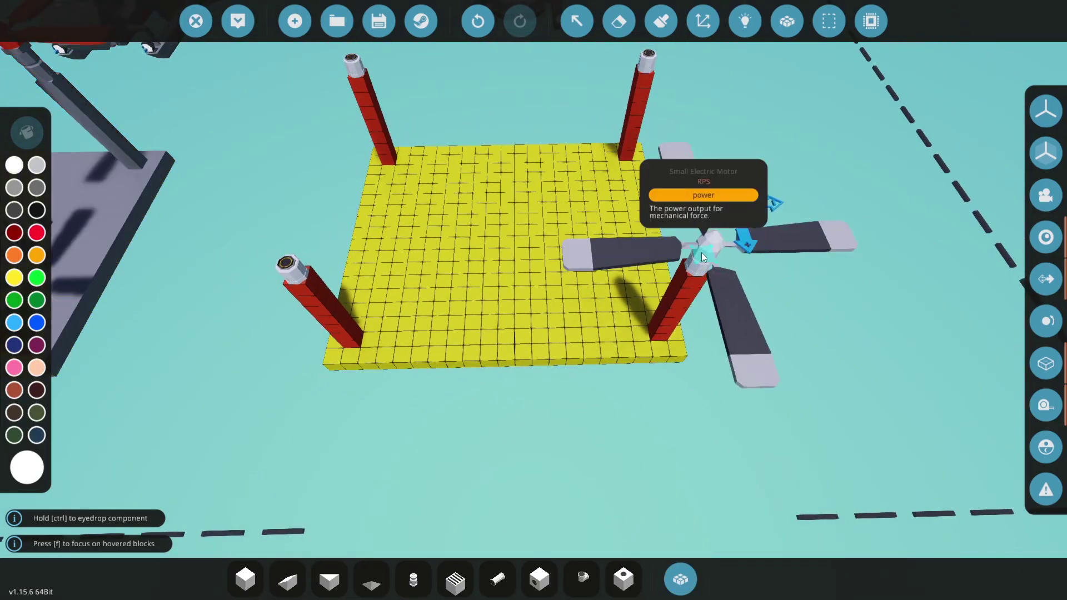
click(701, 252)
click(279, 259)
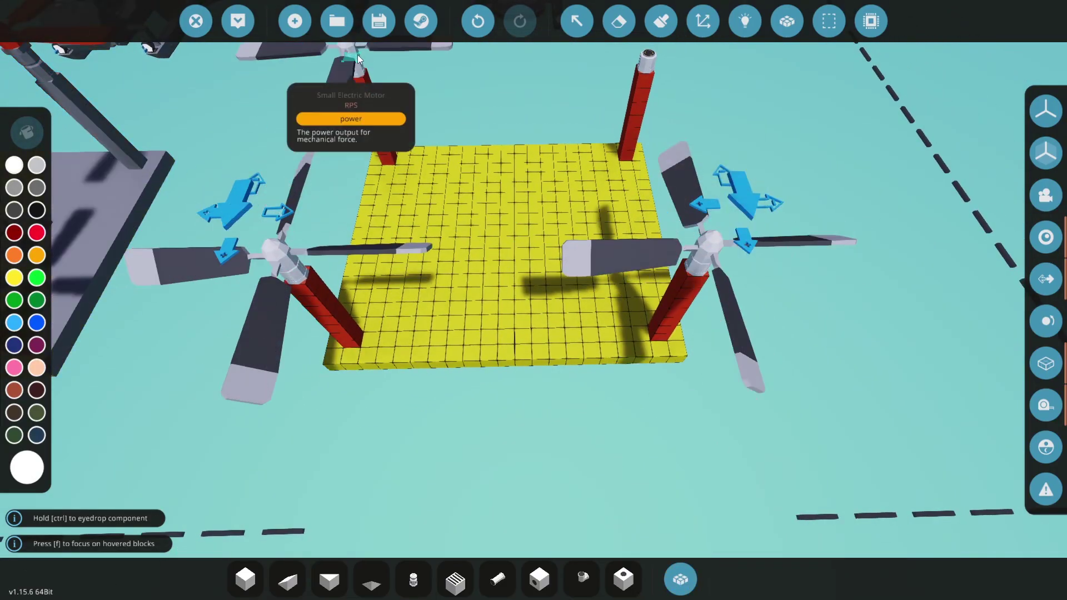
click(358, 59)
click(648, 56)
Examine from above how the rotors are oriented on the quadcopter, the side-by-side helicopter and the tandem helicopter
key(w)
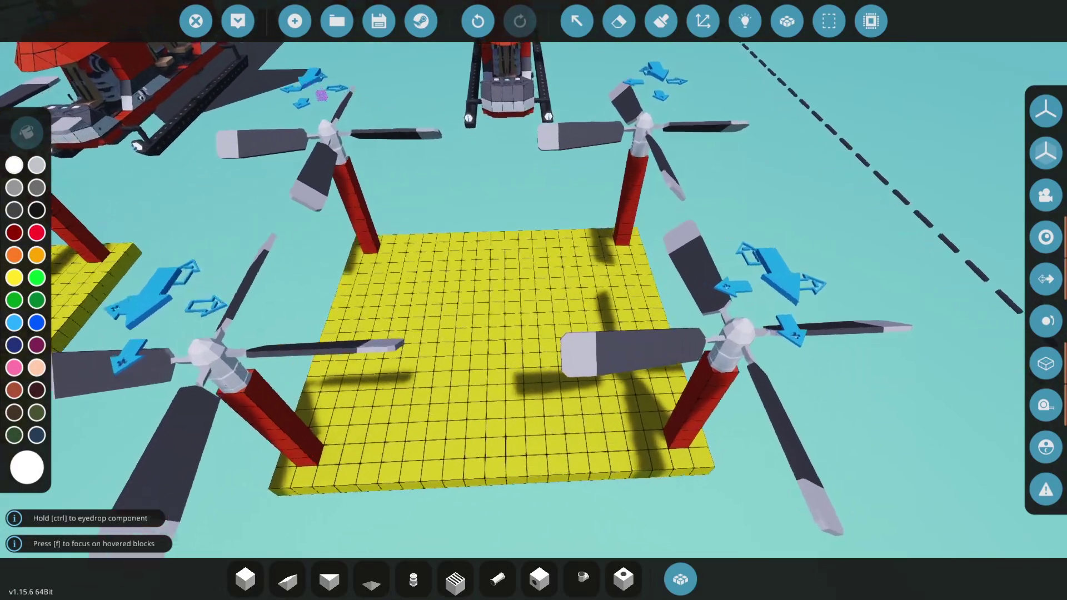
key(s)
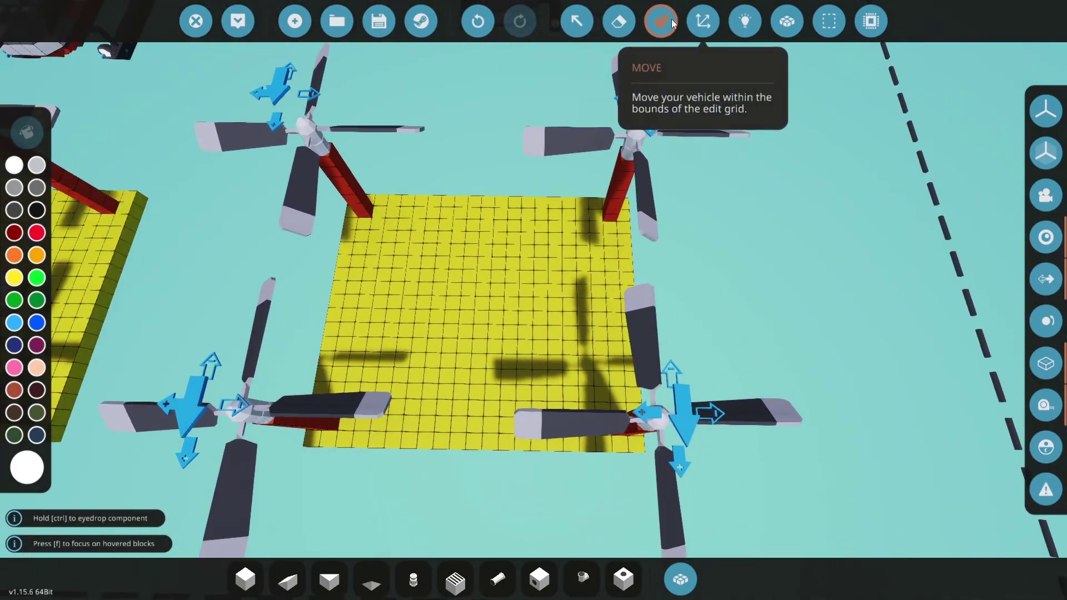
click(672, 22)
key(a)
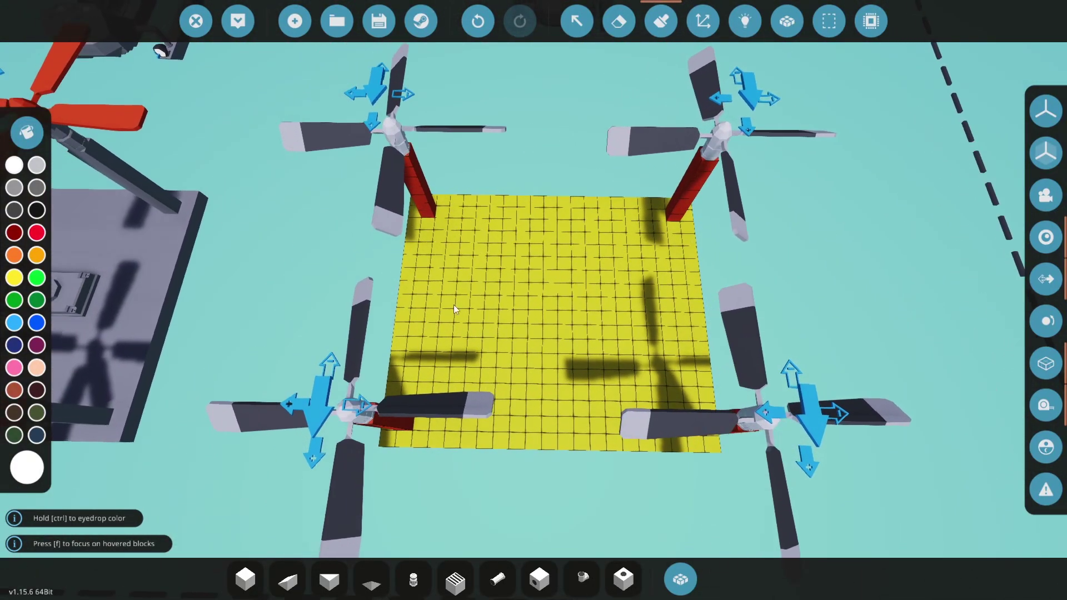
drag(345, 248, 401, 390)
drag(479, 131, 548, 321)
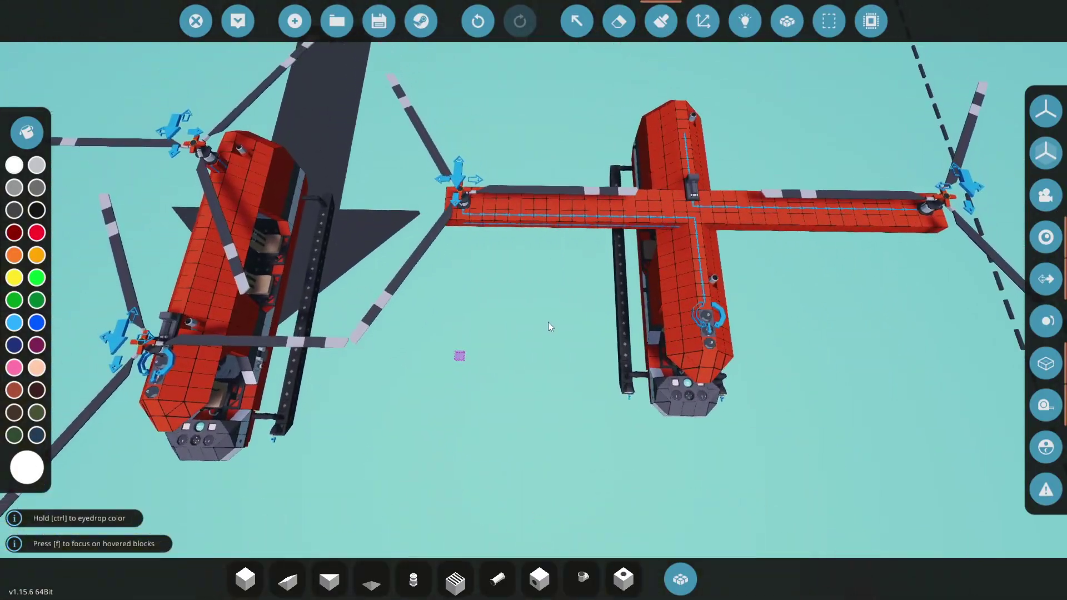
drag(446, 258, 517, 273)
mouse_move(344, 186)
mouse_down()
mouse_move(645, 181)
mouse_move(650, 168)
mouse_up()
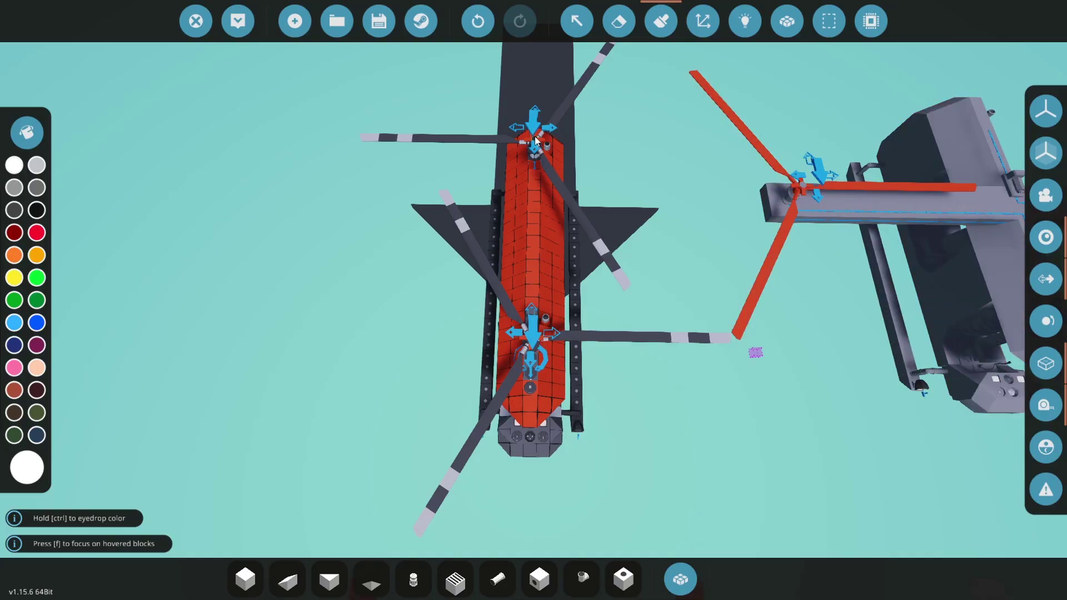
drag(545, 132, 638, 310)
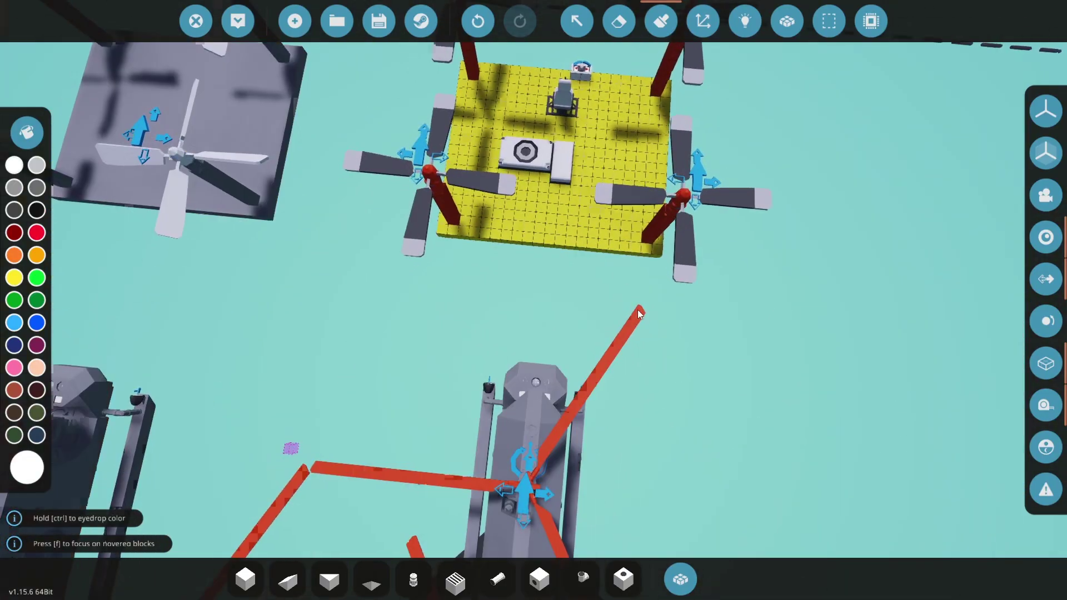
key(s)
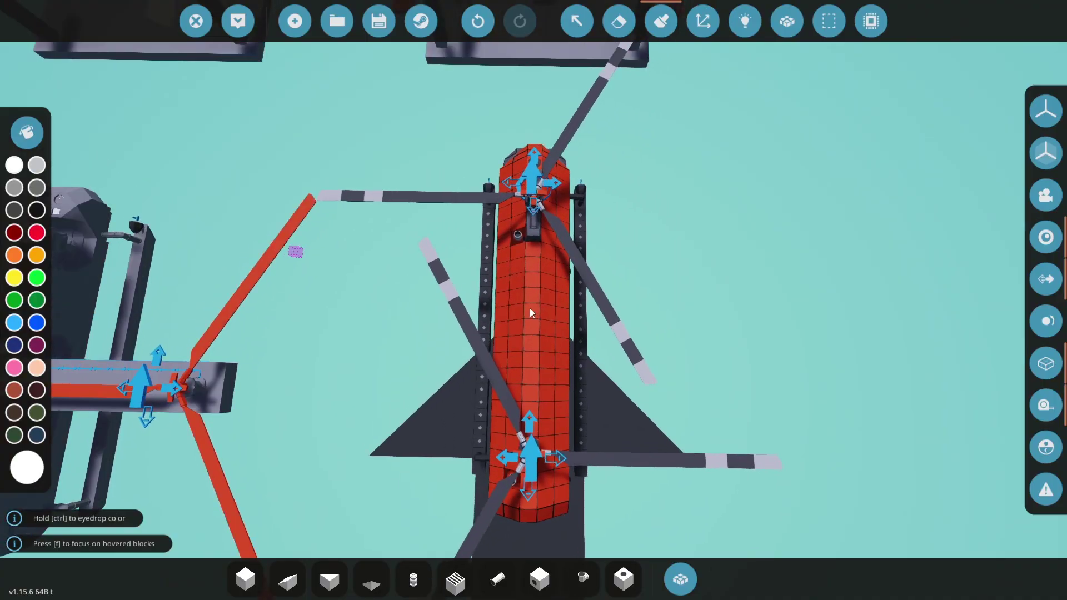
key(a)
key(a)
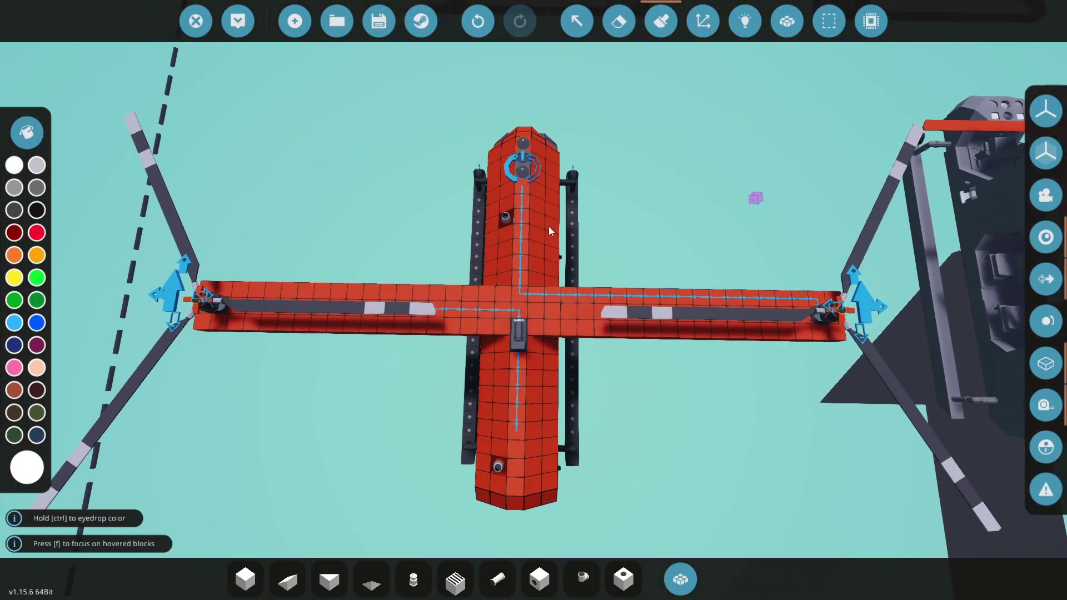
key(s)
key(a)
key(s)
drag(602, 258, 605, 258)
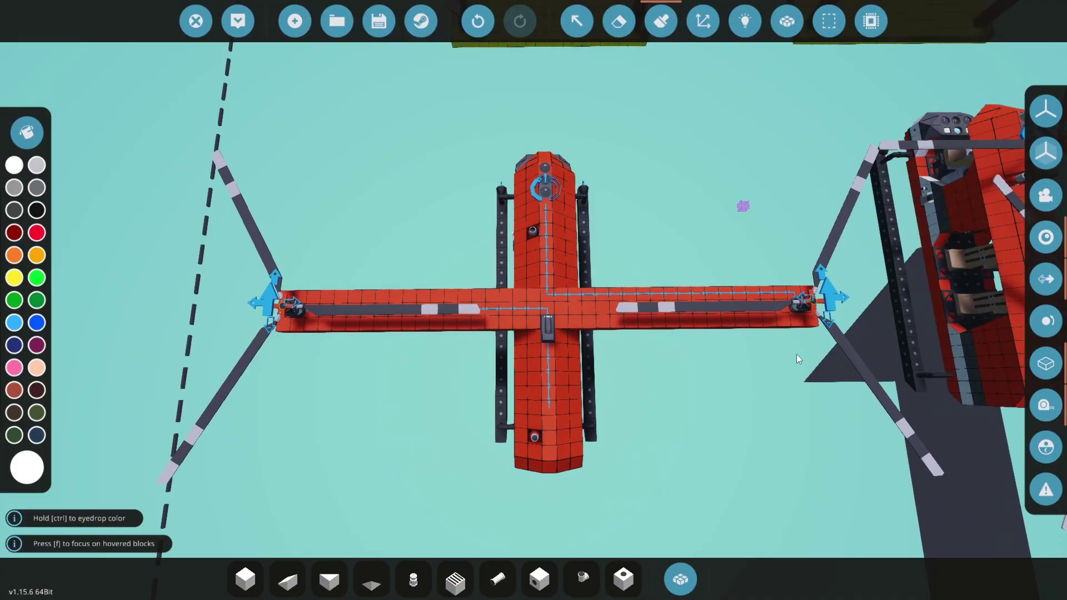
drag(516, 259, 867, 222)
key(s)
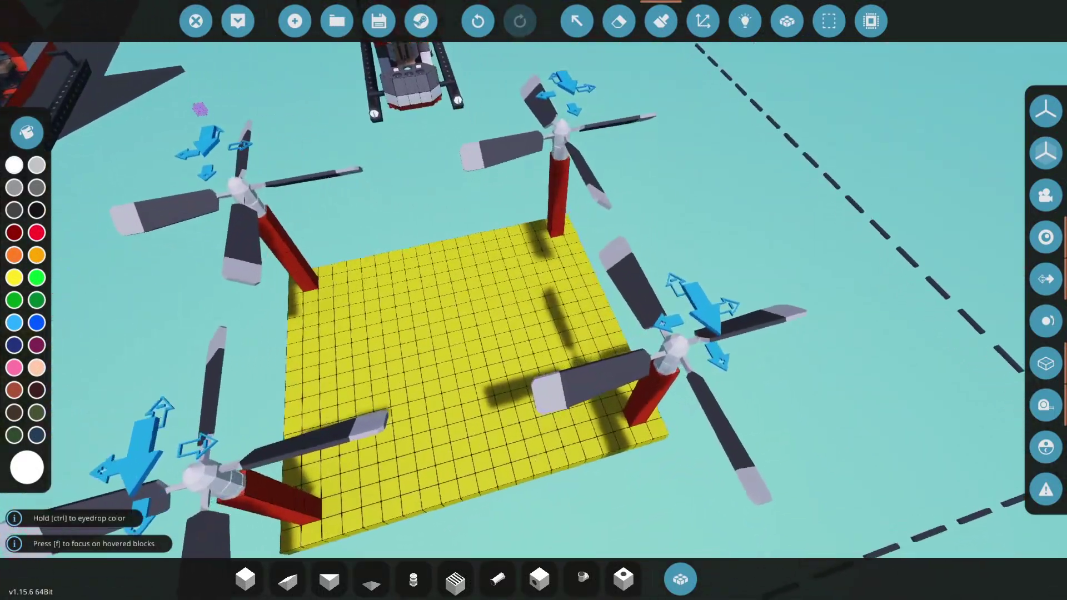
drag(734, 144, 701, 168)
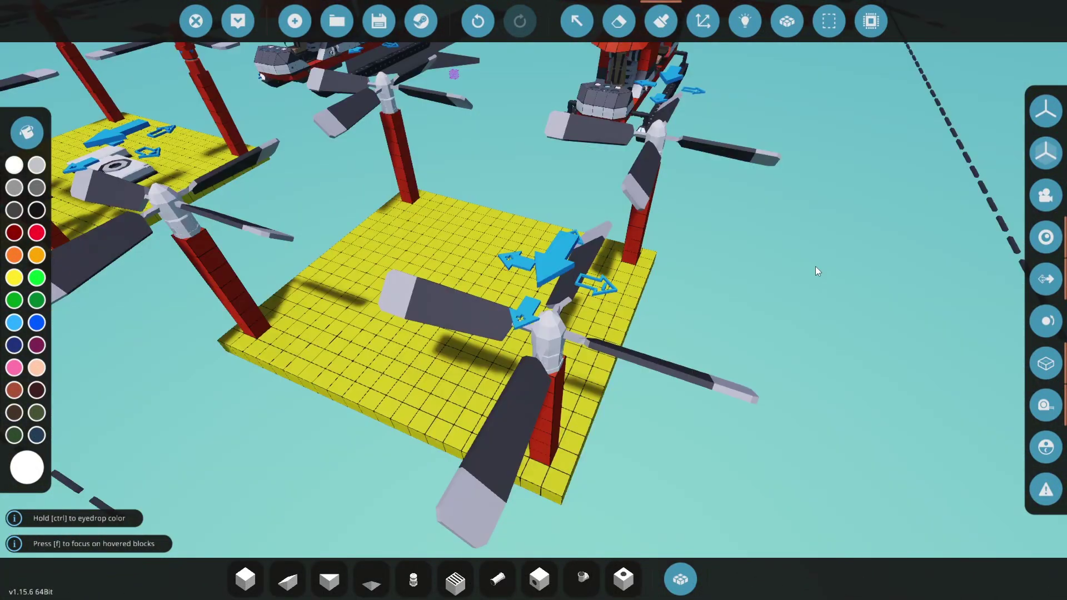
Select the two rotors along one side of the quadcopter, cut them, and paste them back mirrored on the same motors
click(787, 21)
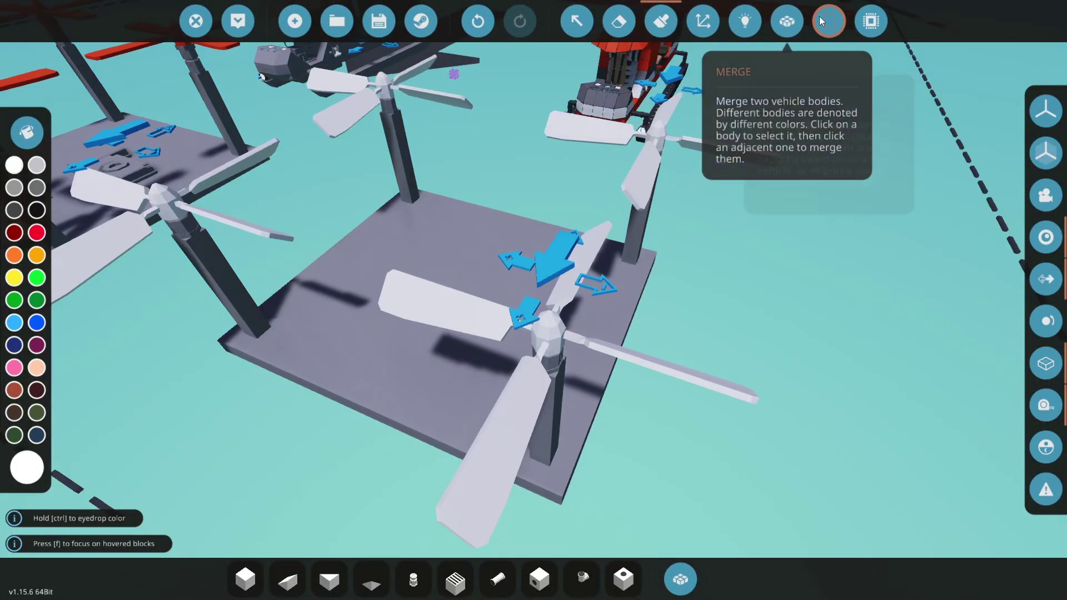
click(829, 21)
click(20, 388)
drag(508, 318, 660, 130)
click(22, 322)
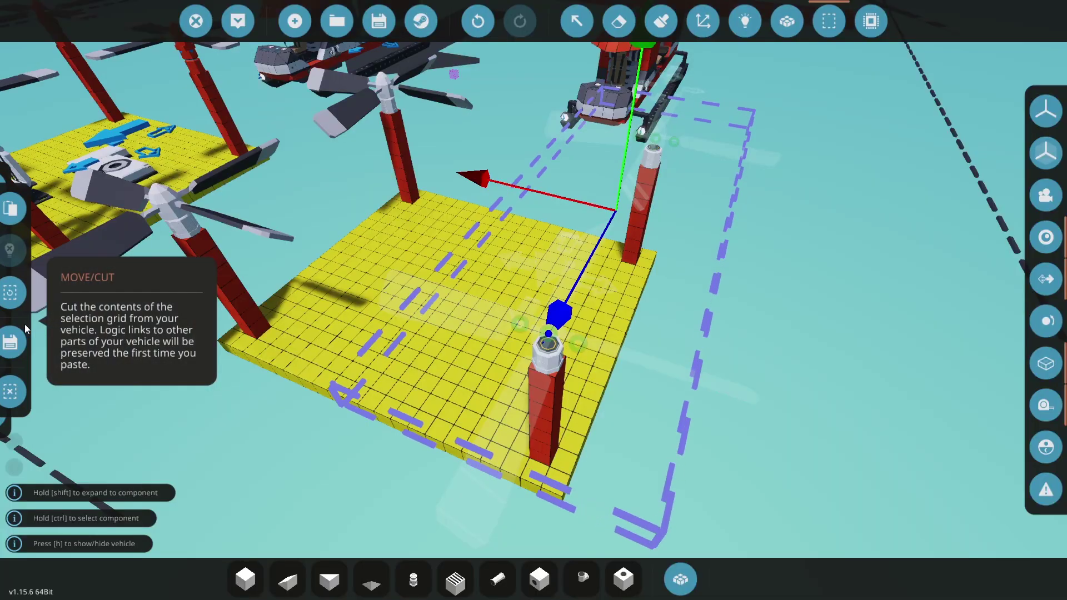
click(24, 325)
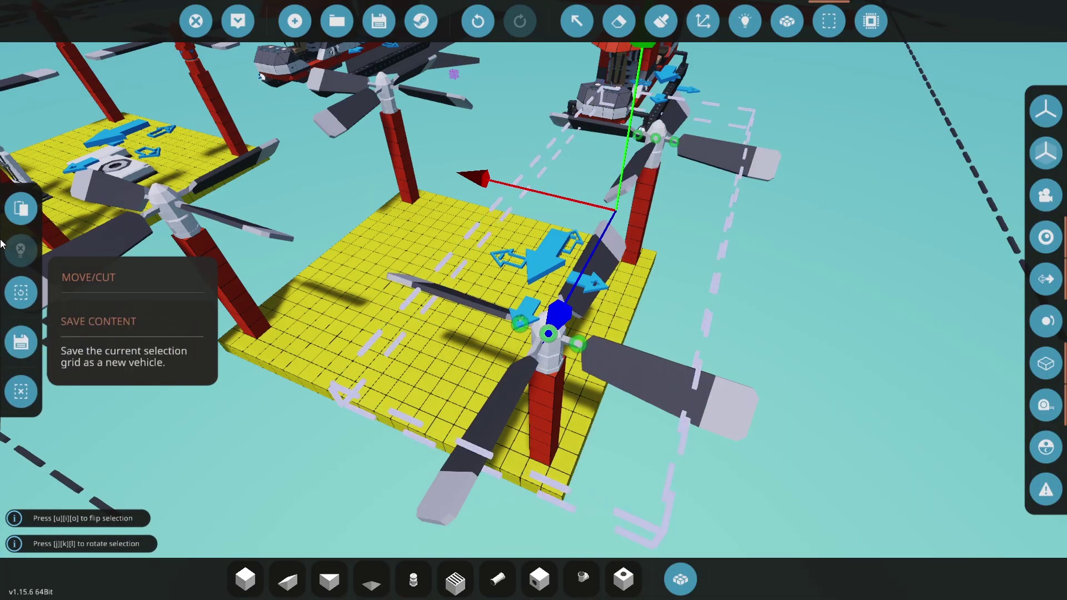
click(787, 20)
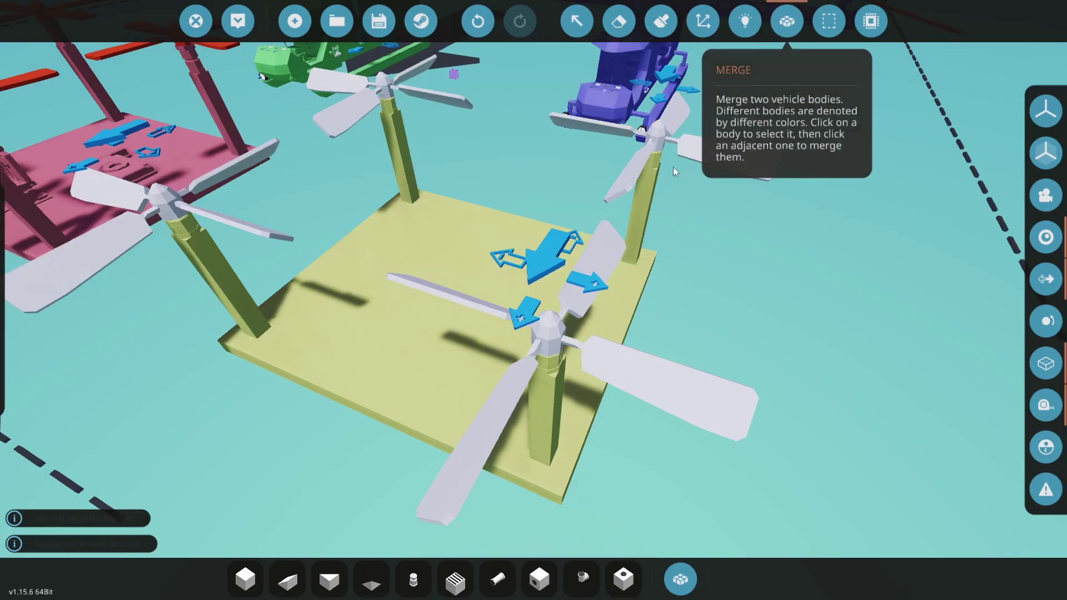
key(2)
mouse_move(771, 221)
mouse_down()
mouse_move(808, 234)
mouse_move(874, 215)
mouse_move(865, 258)
mouse_move(878, 246)
mouse_move(879, 268)
mouse_up()
scroll(866, 258, down, 2)
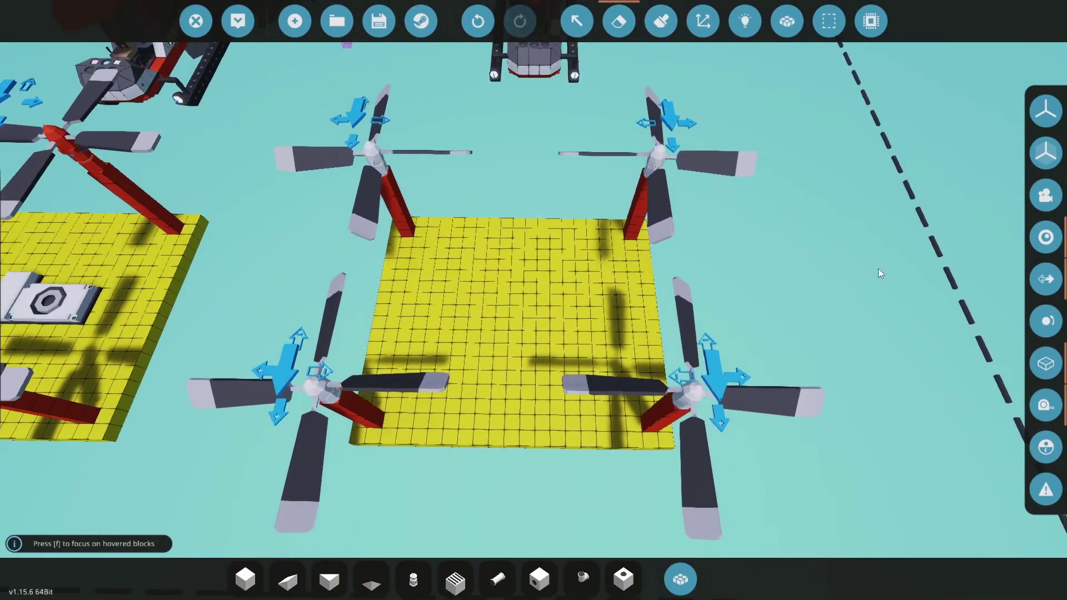
click(661, 21)
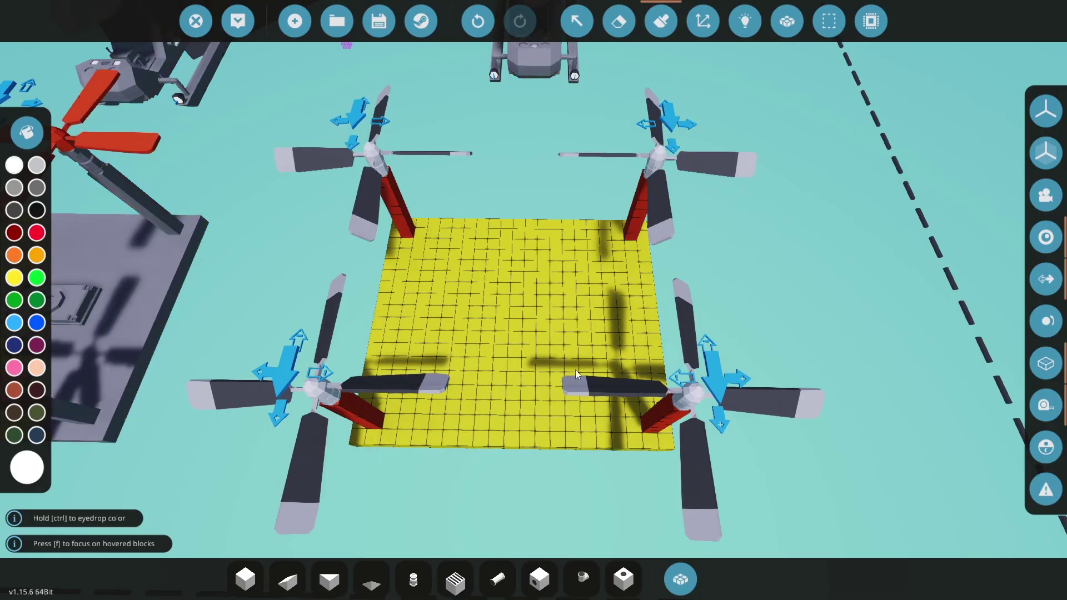
Search the inventory for a seat and place a Compact Pilot Seat in the middle of the yellow platform
scroll(611, 294, up, 3)
click(680, 579)
text(s)
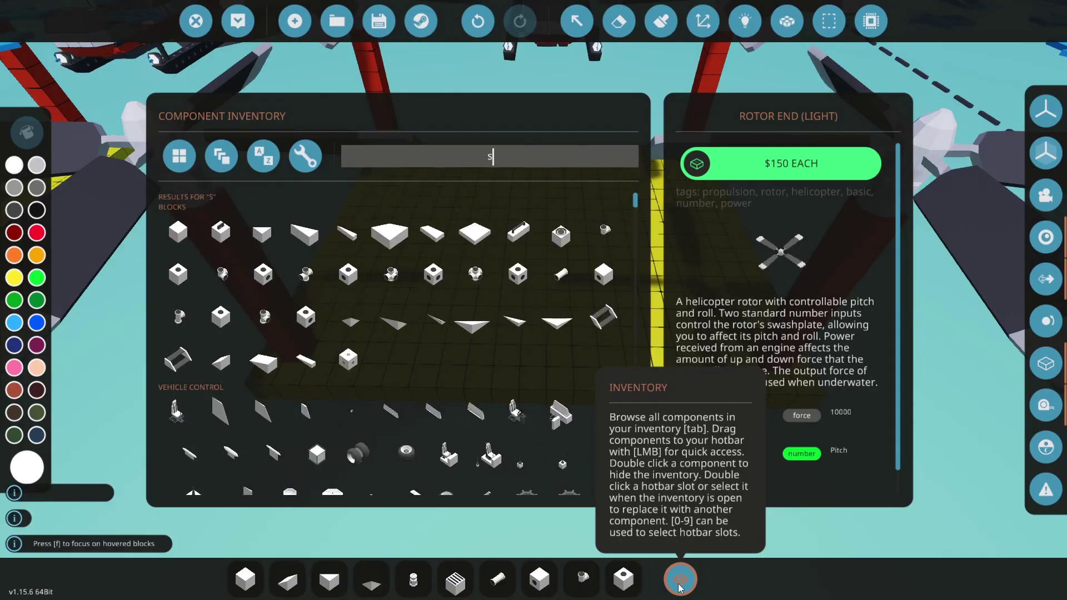
text(eat)
double_click(189, 240)
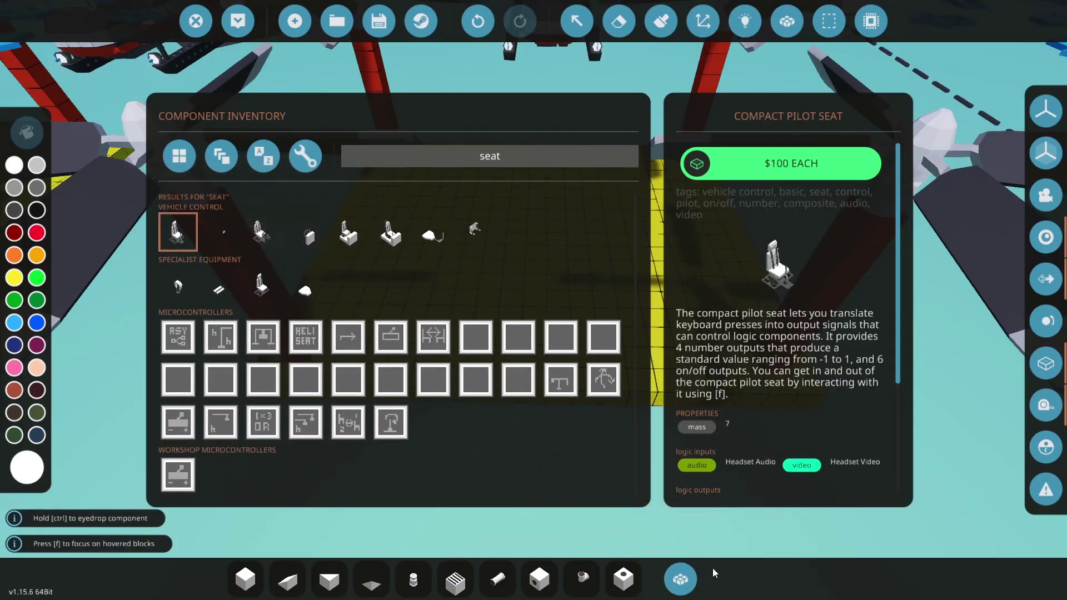
Search the inventory for the Gyro and place it on the yellow platform behind the pilot seat
click(694, 594)
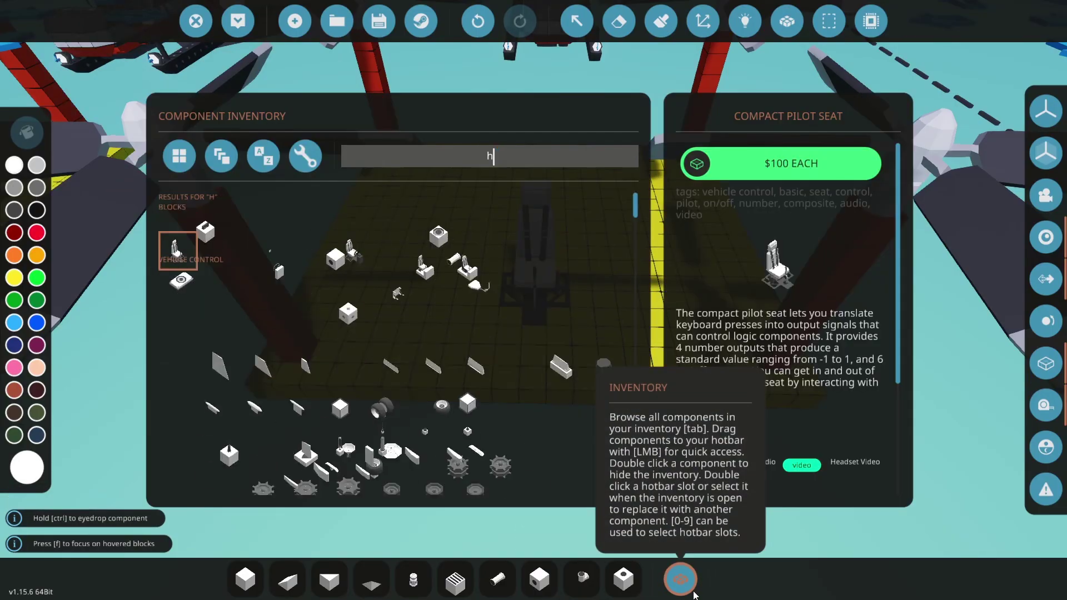
text(gyr)
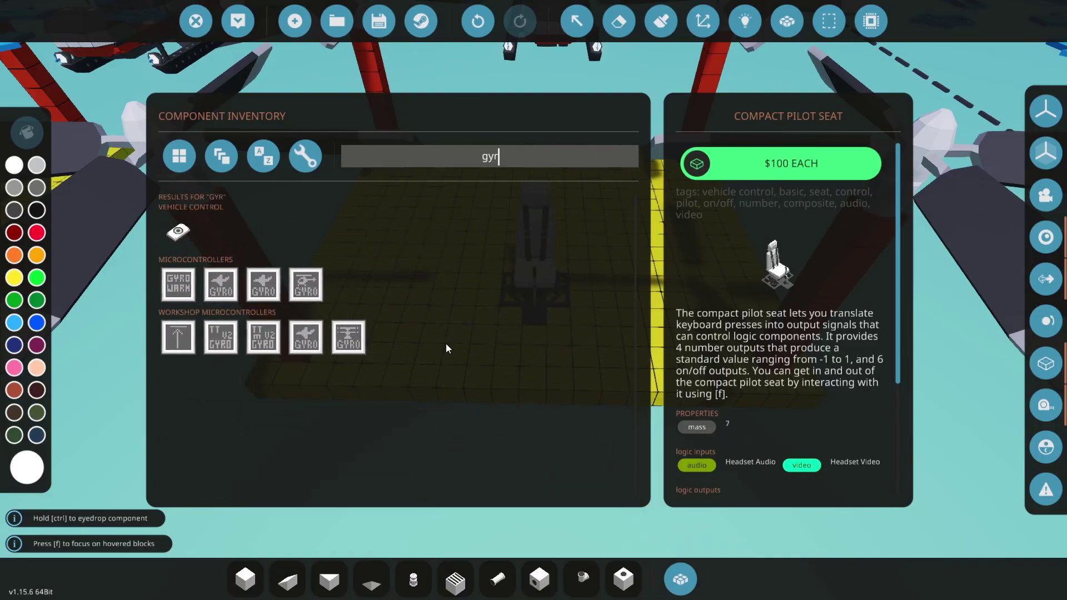
click(180, 233)
click(678, 575)
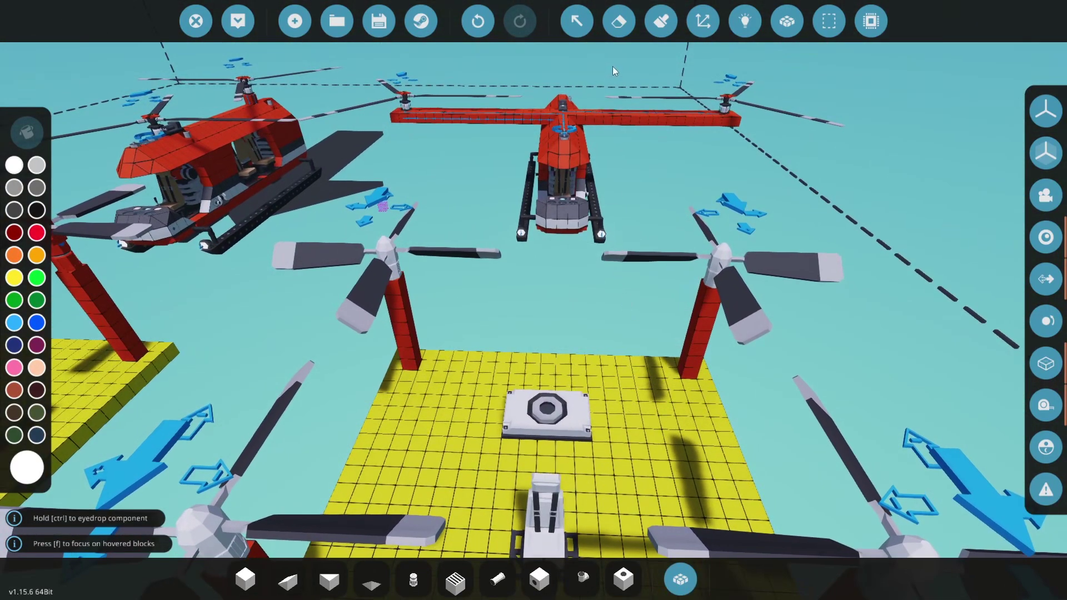
Rotate a flat rectangular white block and place it flush against the gyro, on the side facing the pilot seat
click(577, 21)
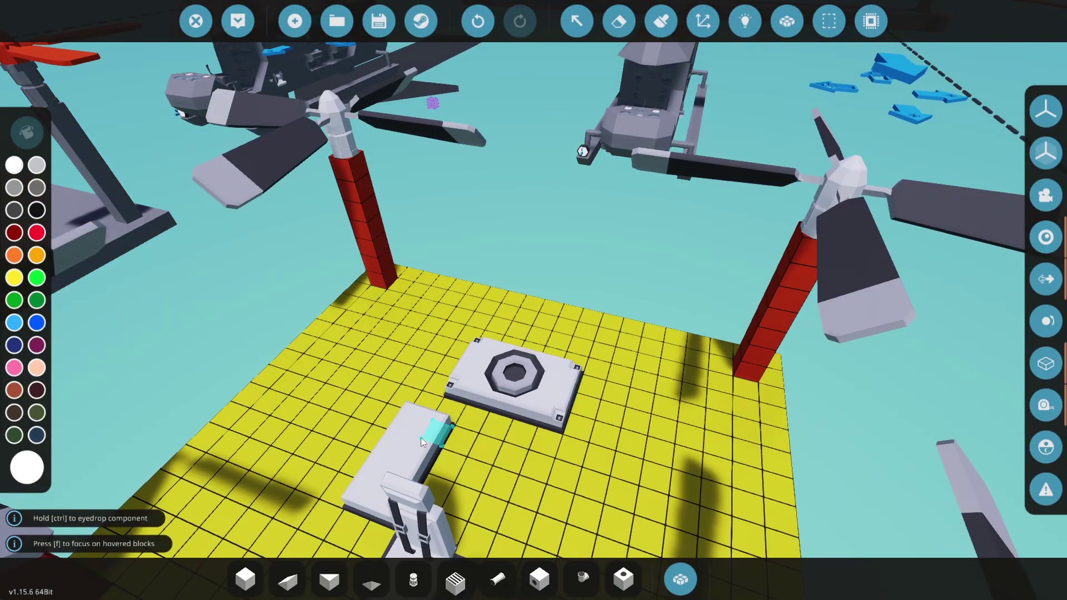
key(j)
click(458, 415)
key(s)
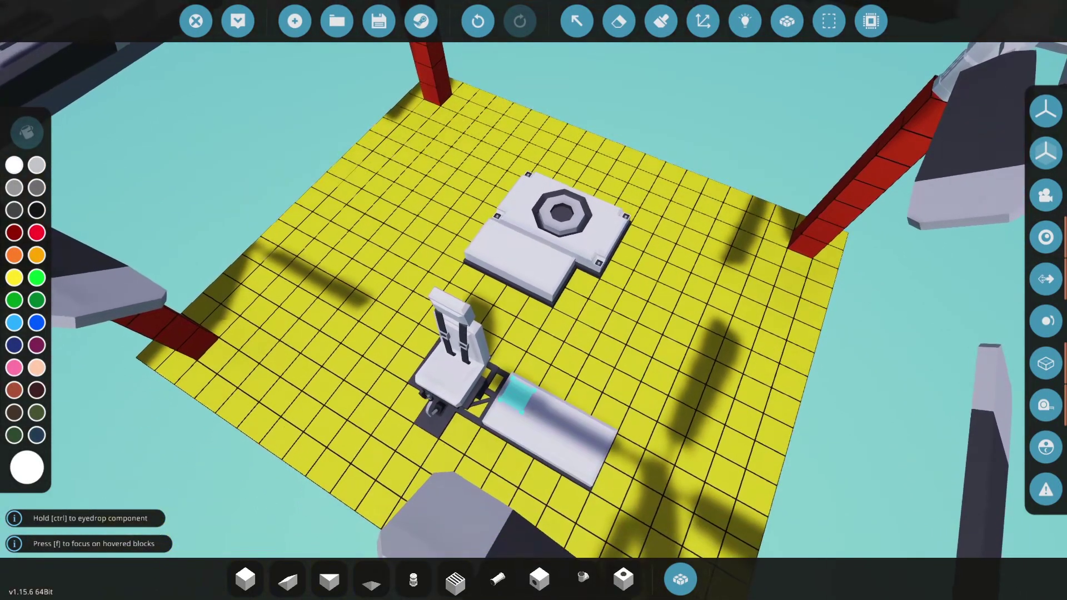
Search the inventory for a lever, place it near the platform edge in front of the pilot seat, and show the logic nodes
key(w)
key(w)
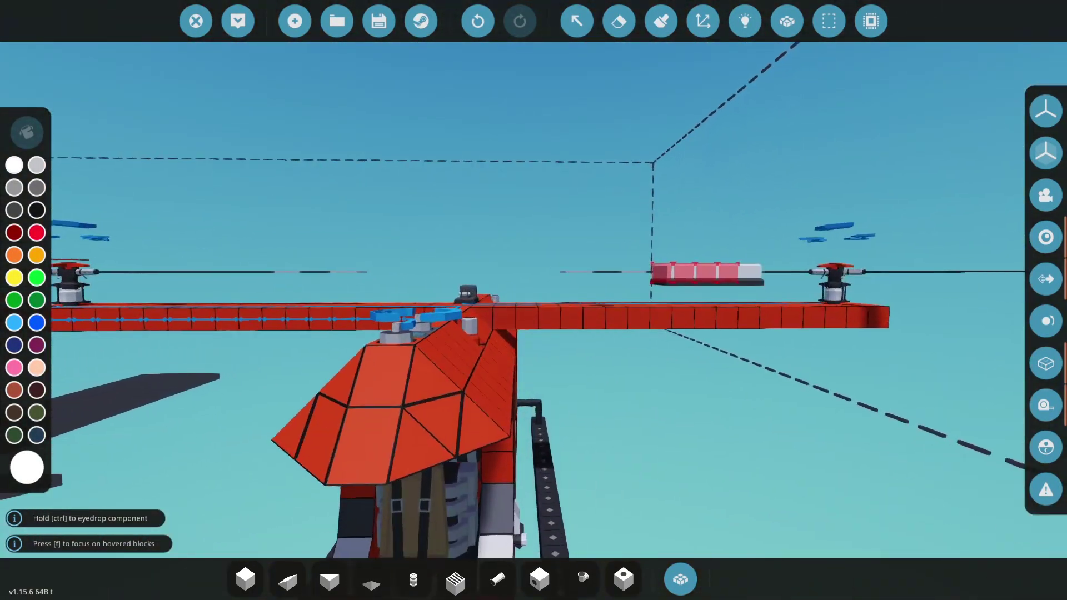
key(s)
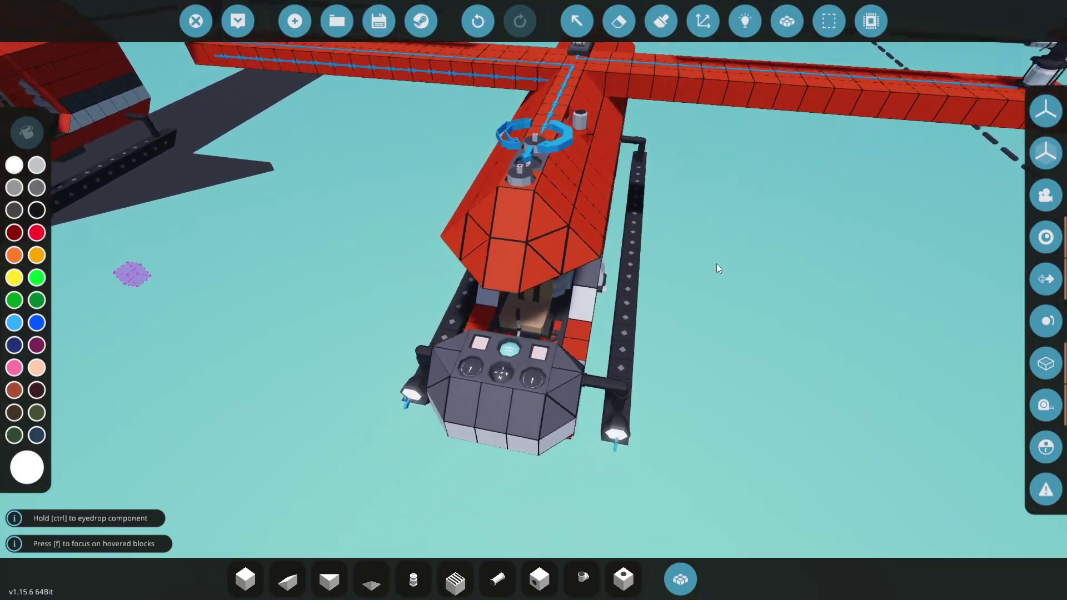
key(s)
key(s)
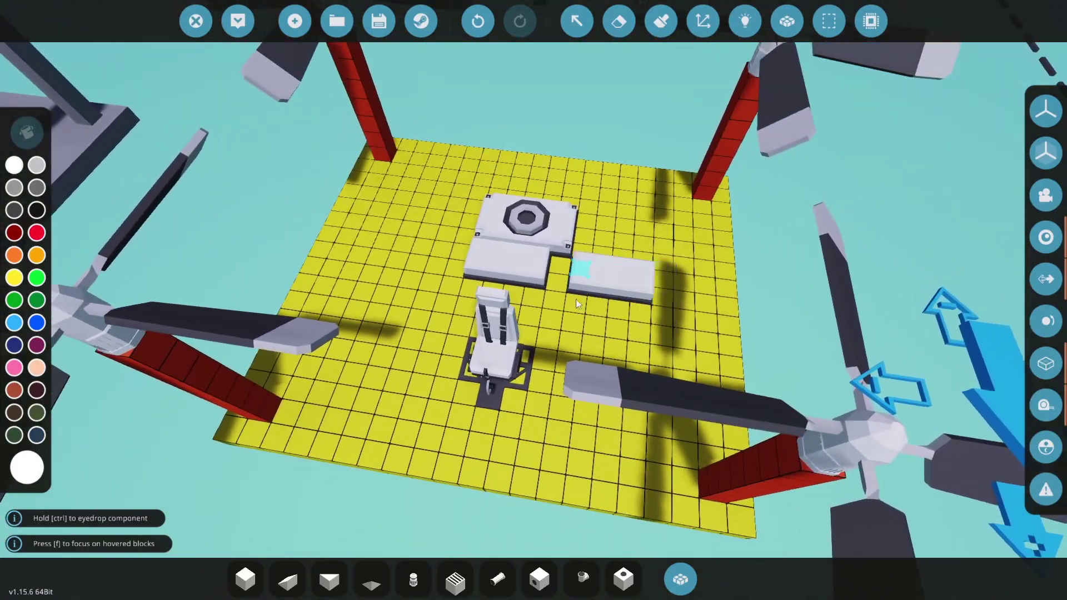
click(679, 562)
text(lev)
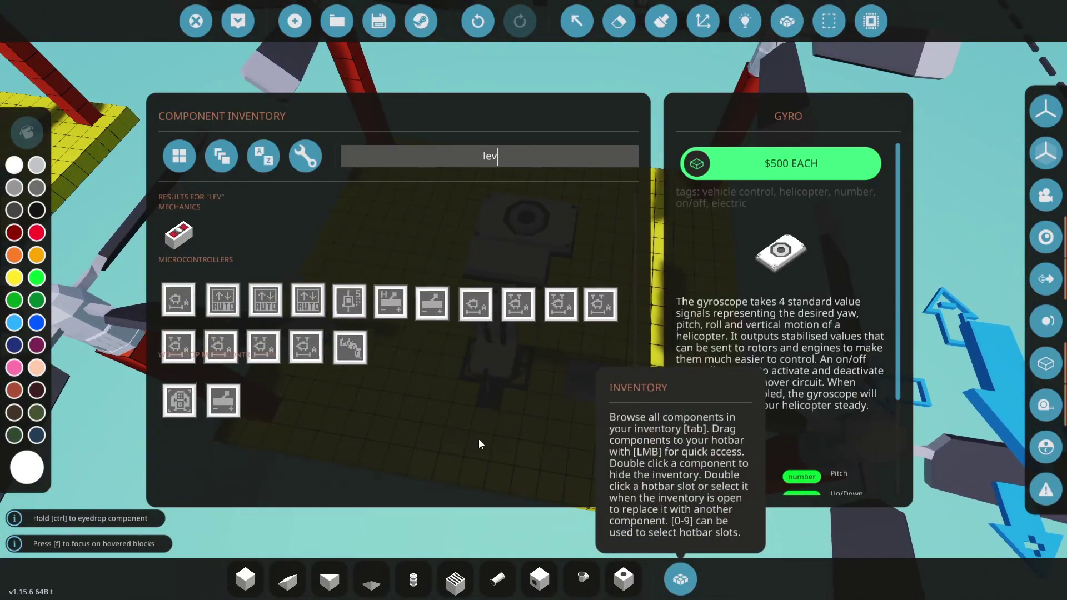
click(185, 236)
click(679, 579)
click(429, 460)
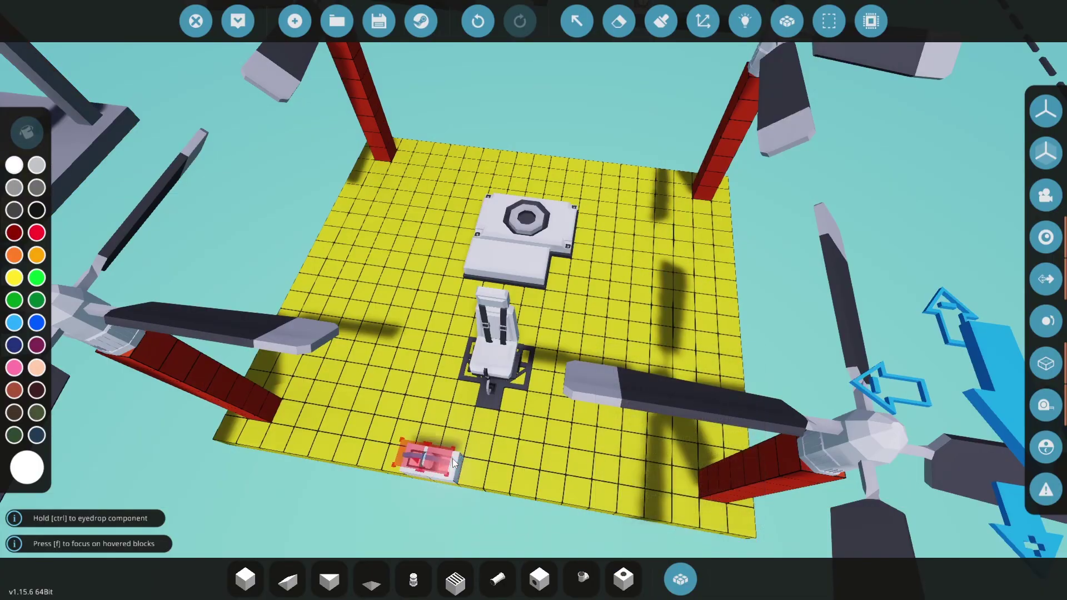
click(718, 12)
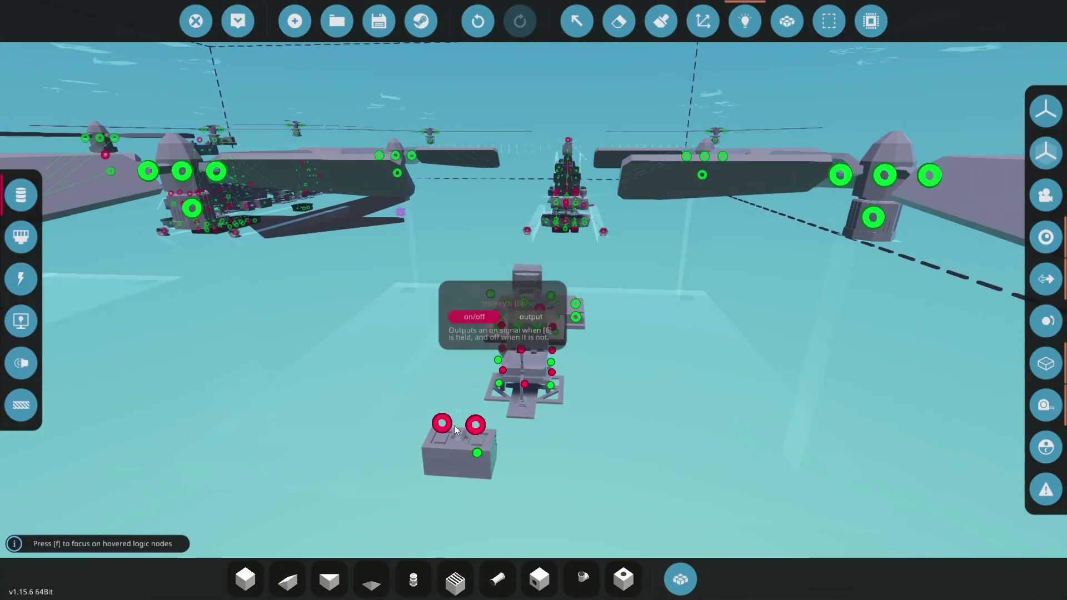
Connect the lever's number output to the Throttle input of all four small electric motors
click(478, 452)
click(191, 208)
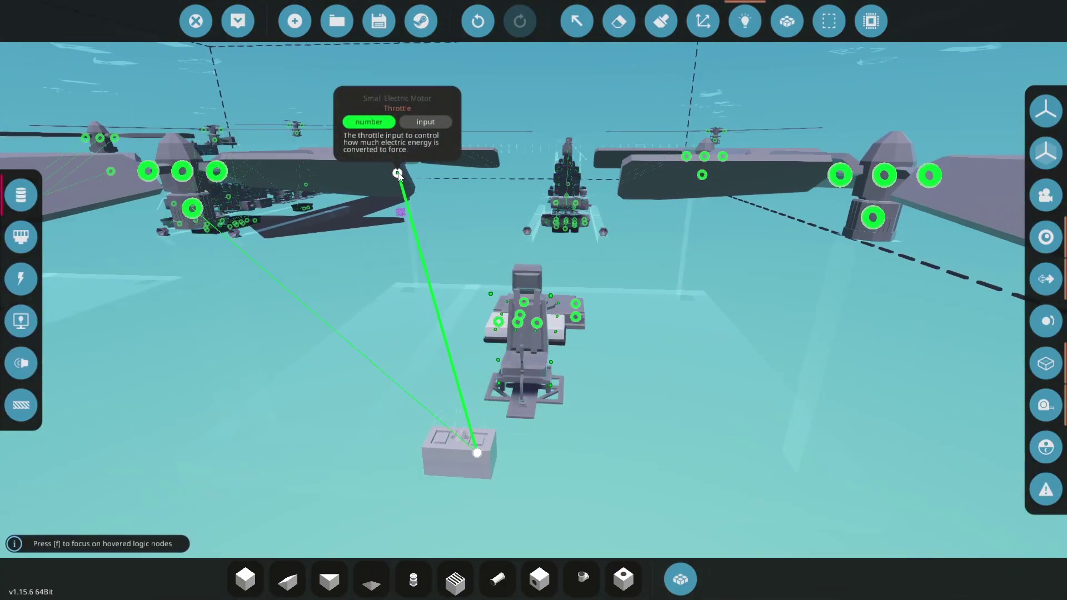
click(397, 172)
click(702, 175)
click(873, 218)
drag(811, 261, 812, 254)
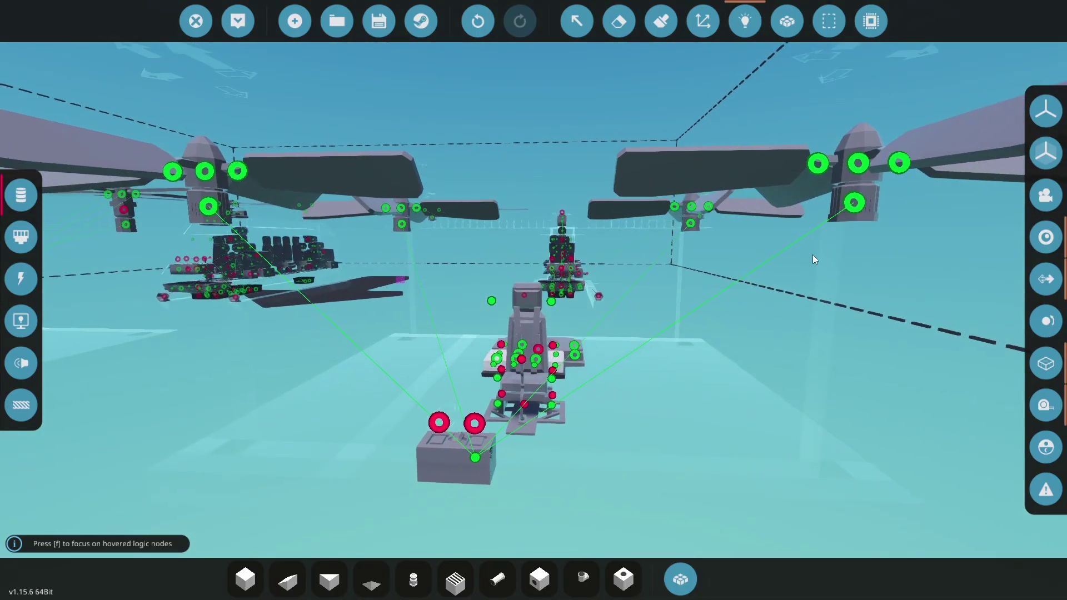
key(Delete)
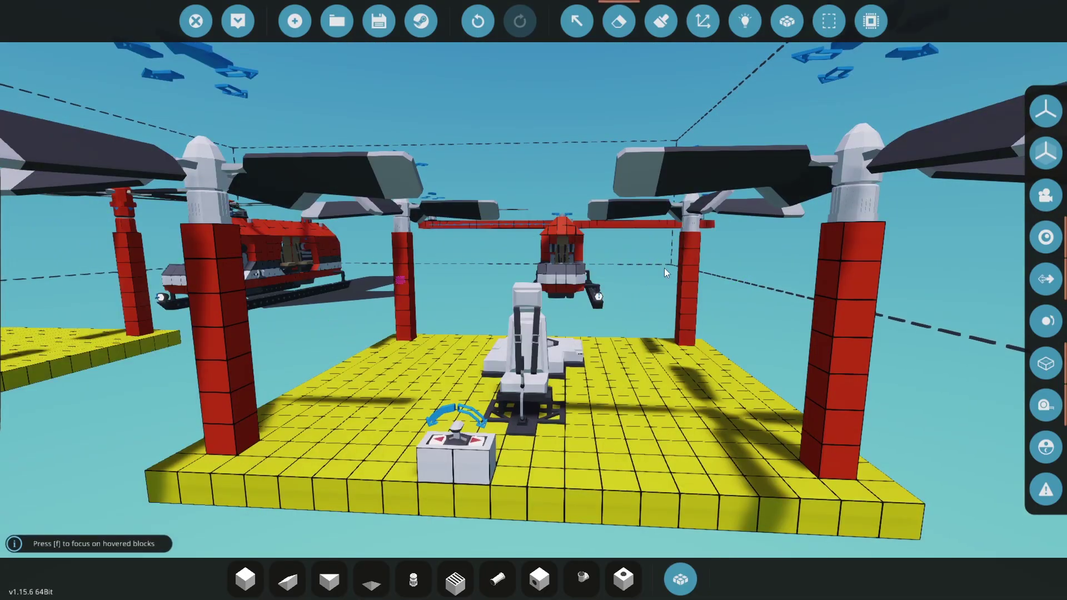
drag(662, 271, 634, 350)
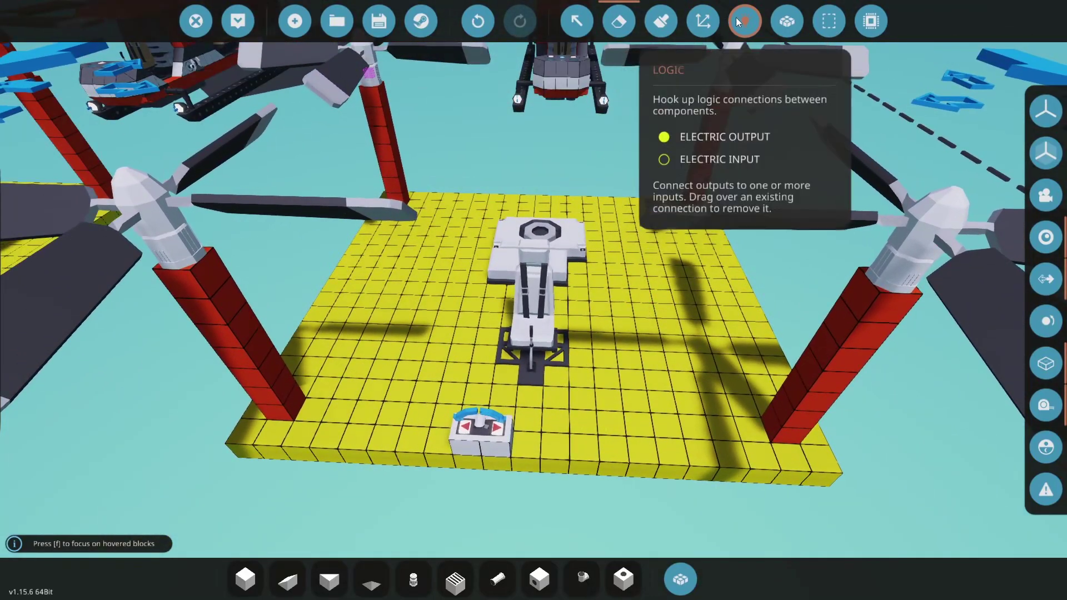
drag(641, 205, 686, 234)
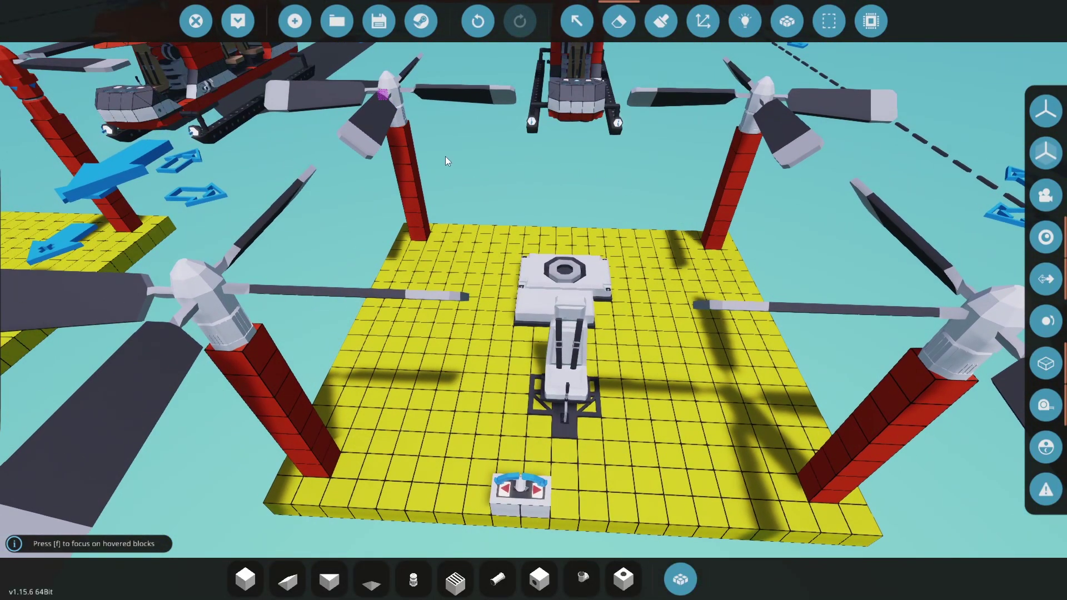
click(745, 21)
drag(612, 277, 518, 234)
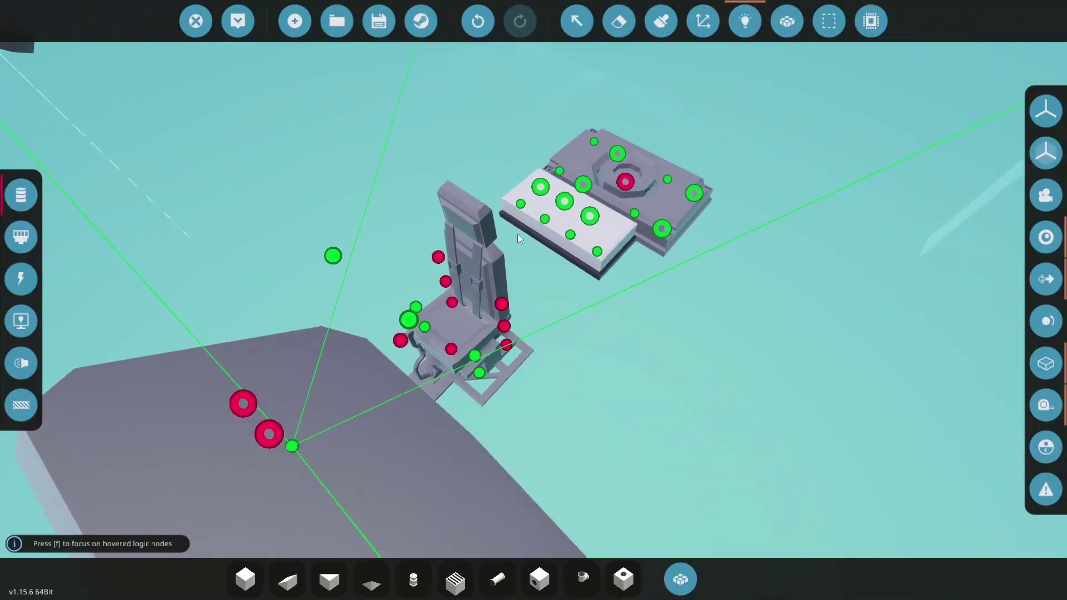
Open the compact pilot seat's properties and label Axis 4 "Up/Down" and Axis 3 "Yaw"
click(577, 21)
click(482, 359)
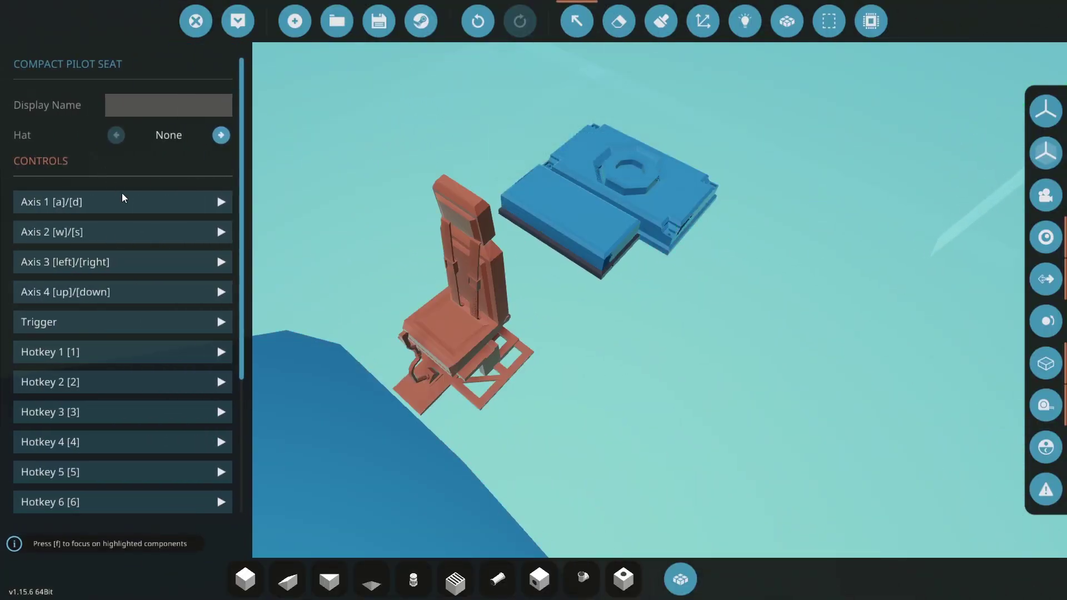
click(103, 298)
click(113, 328)
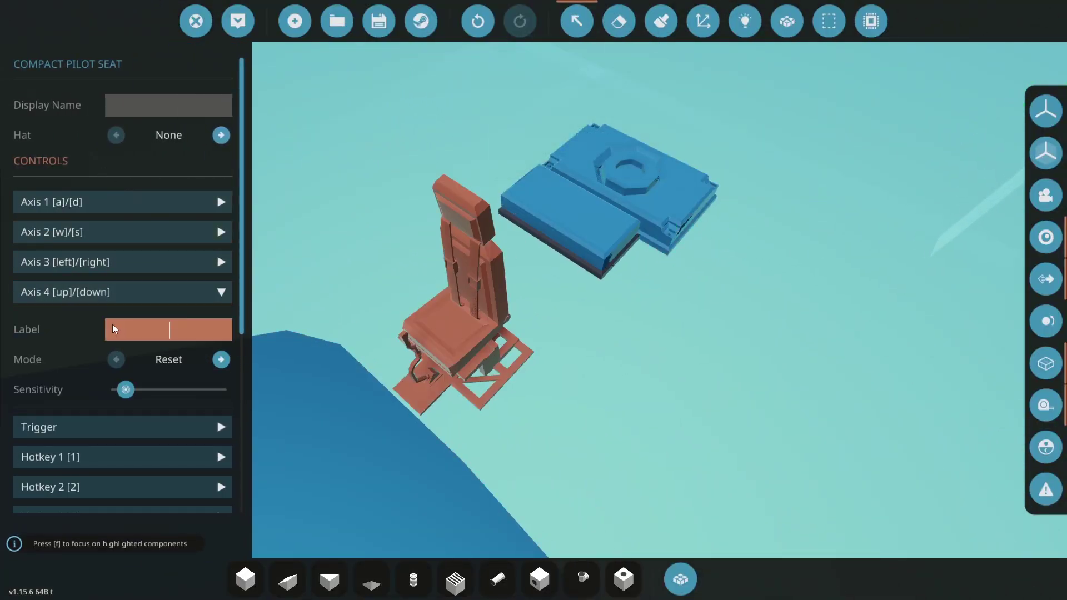
text(Up/Down)
key(Return)
click(118, 272)
click(142, 307)
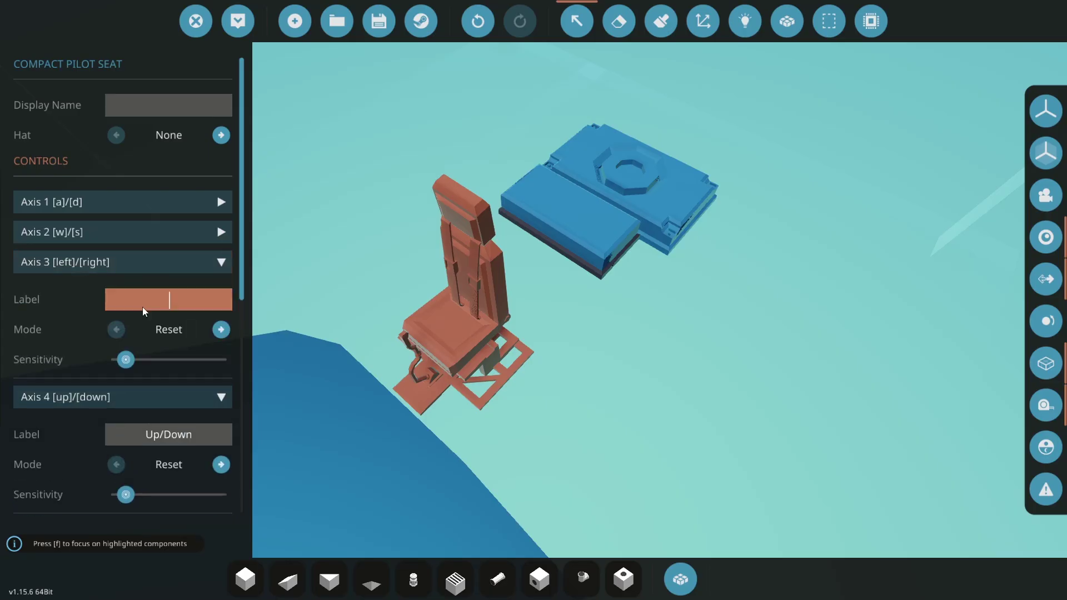
text(Yaw)
key(Return)
Label the pilot seat's Axis 2 "Pitch" and its Axis 1 "Roll"
click(122, 235)
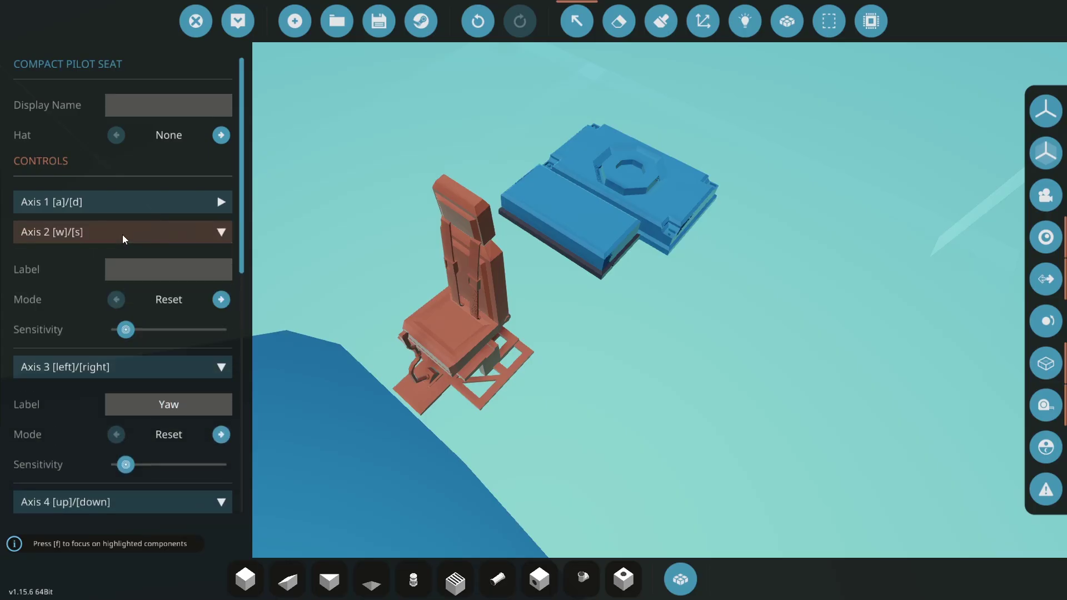
click(128, 262)
text(Pitch)
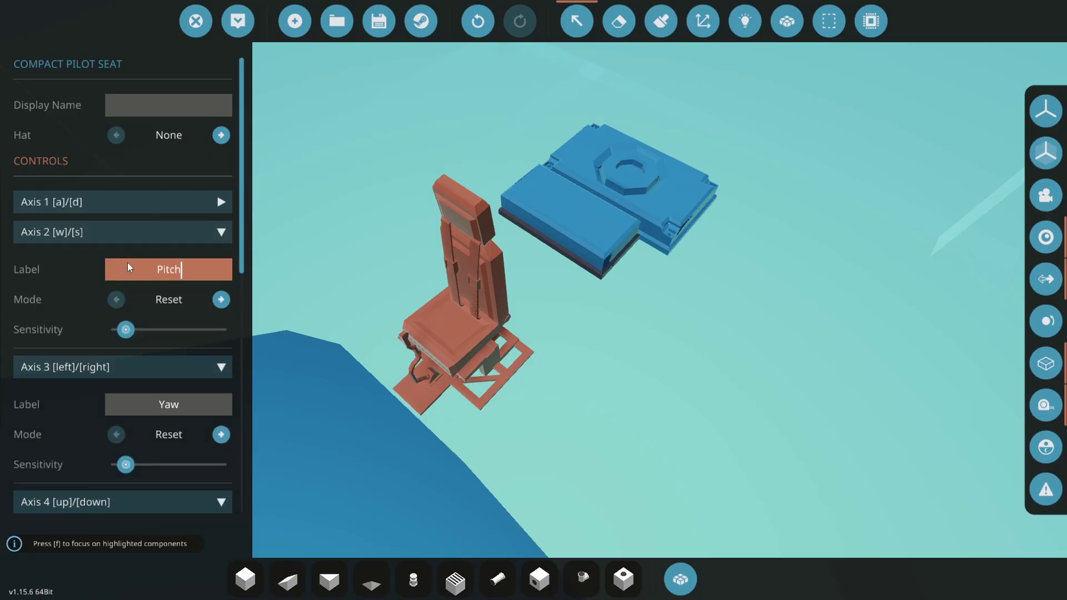
key(Return)
click(160, 203)
click(158, 240)
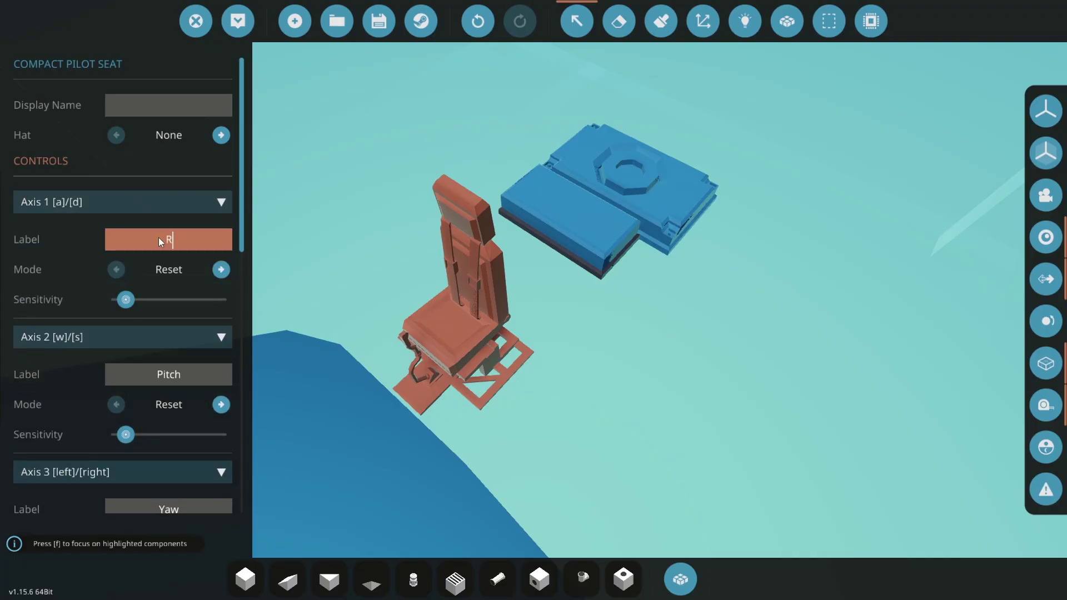
text(Roll)
key(Return)
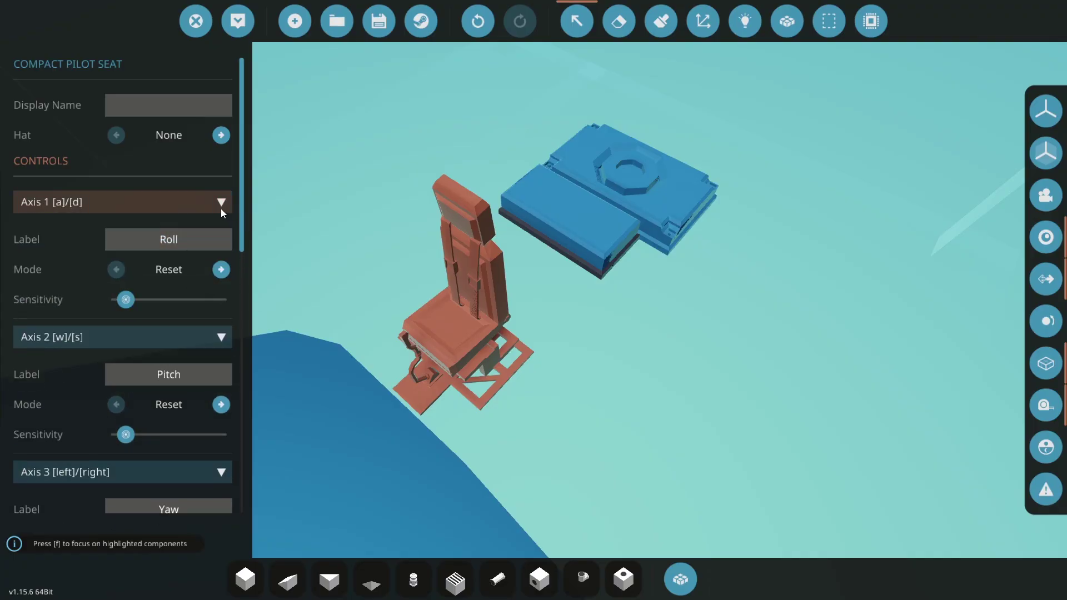
scroll(182, 349, down, 5)
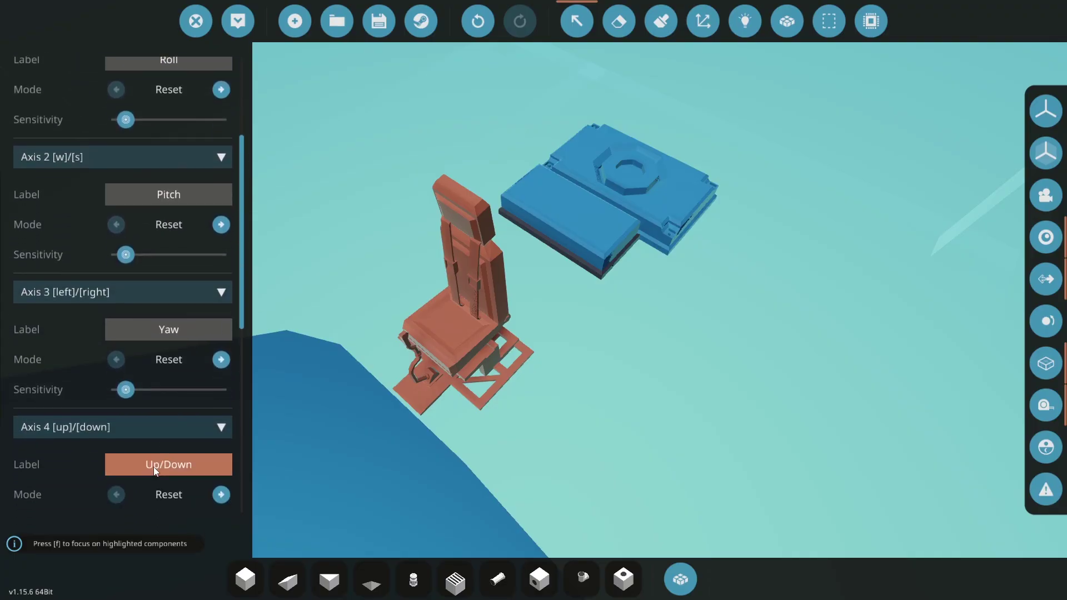
Show the logic nodes and link an on/off output at the pilot seat's base to the gyro's Auto-hover input
click(748, 16)
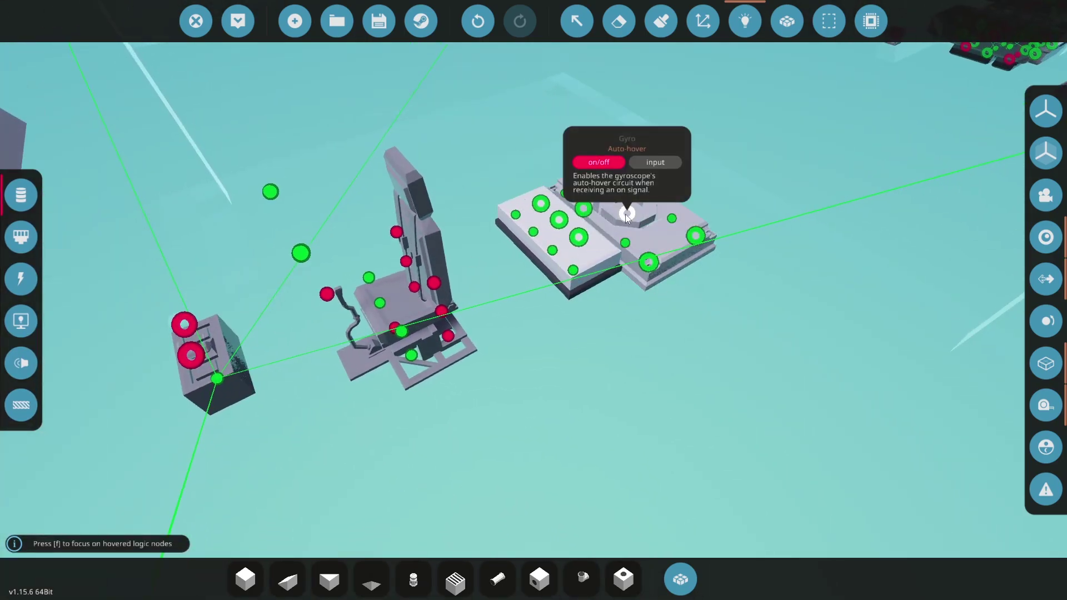
drag(626, 214, 395, 330)
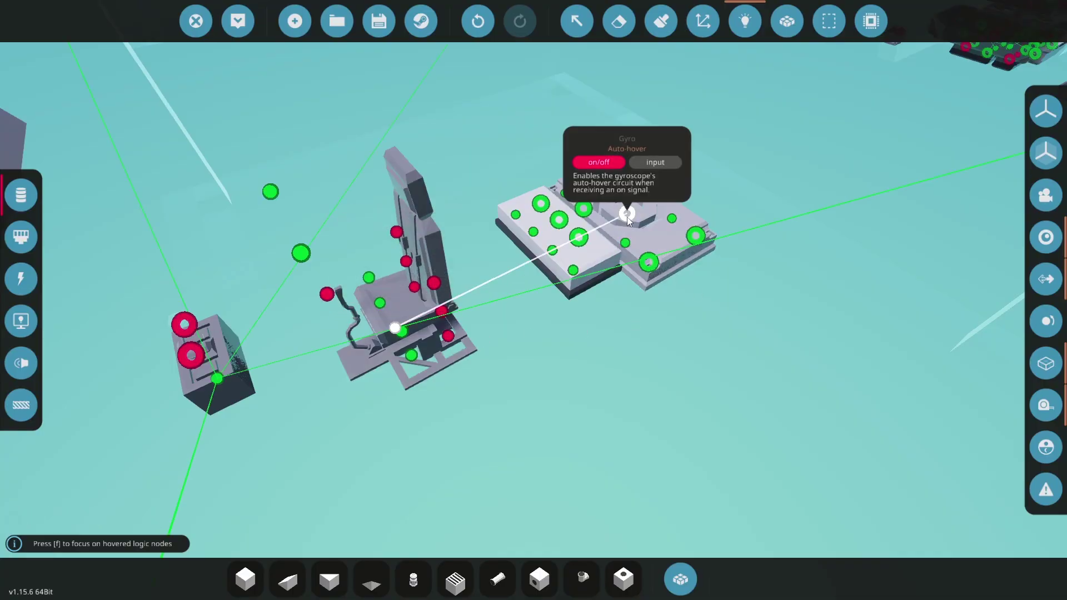
mouse_move(572, 218)
mouse_down()
mouse_move(556, 217)
mouse_move(578, 214)
mouse_up()
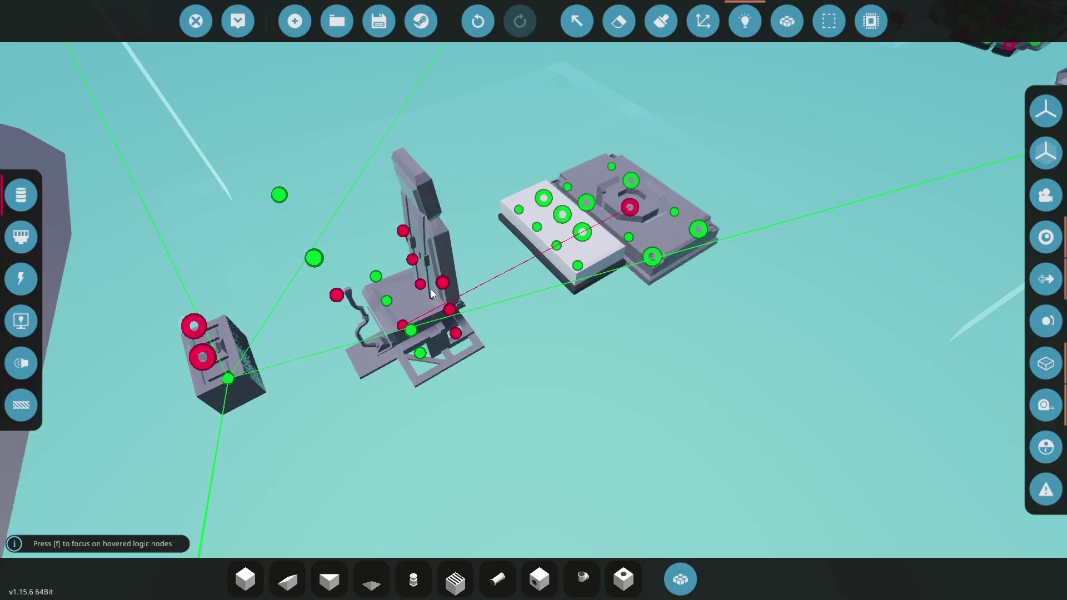
Connect the pilot seat's four axis outputs to the gyro's matching Pitch, Roll, Yaw and Up/Down inputs
mouse_move(377, 275)
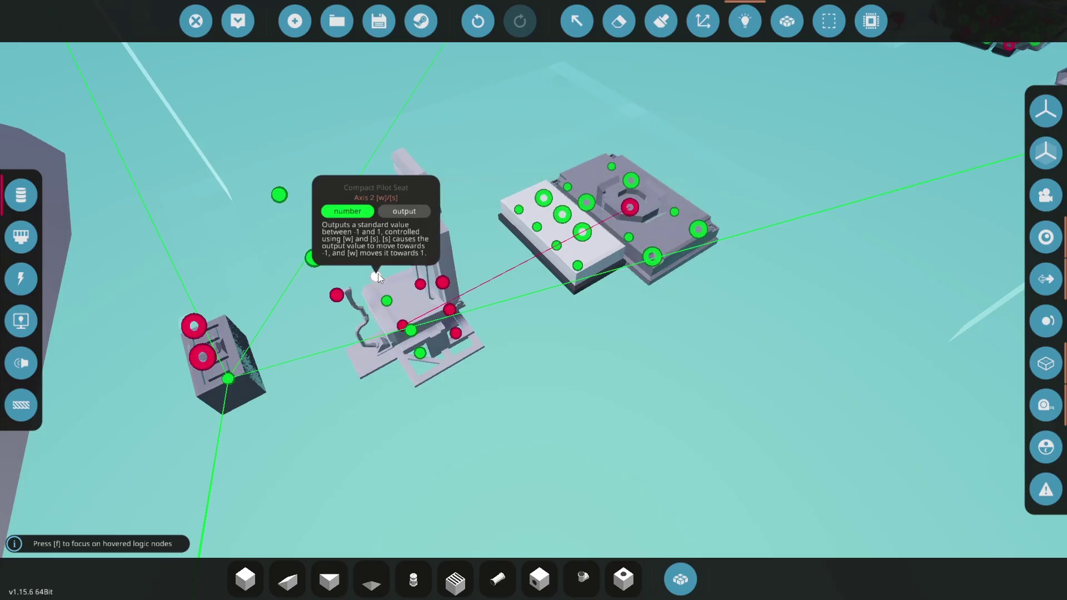
drag(376, 276, 631, 181)
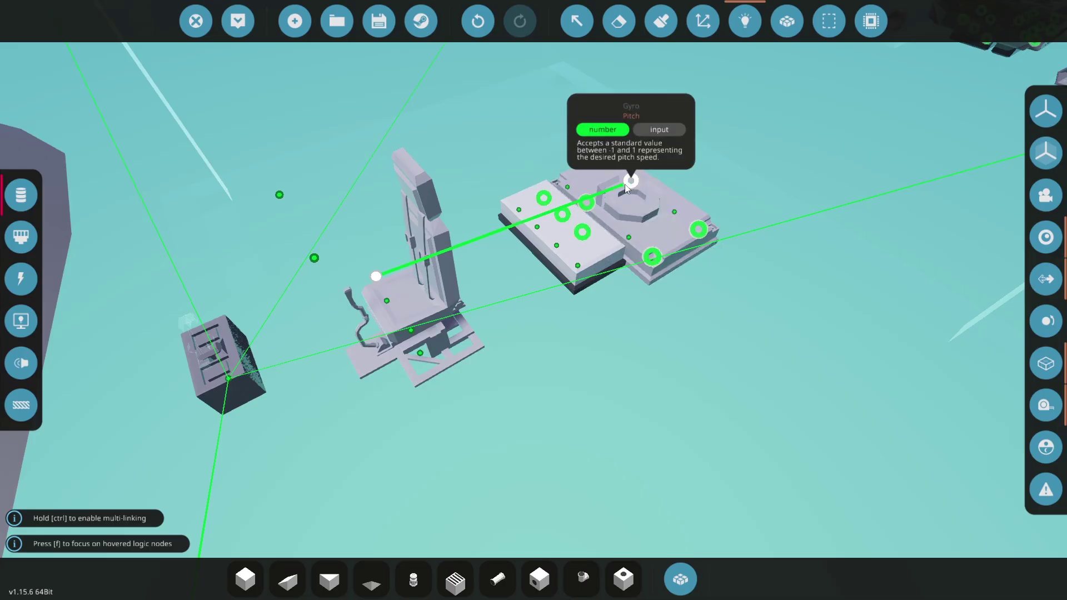
mouse_move(382, 299)
drag(383, 300, 652, 255)
drag(590, 201, 695, 235)
drag(420, 354, 651, 259)
right_click(651, 259)
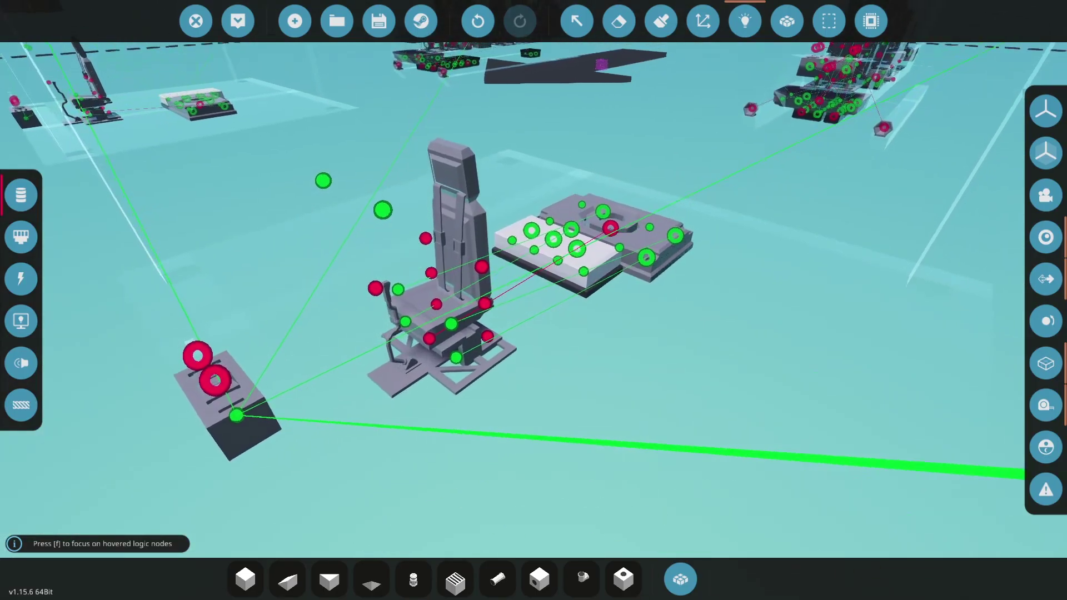
Connect the gyro's Stabilised Up/Down output to the Collective input of all four light rotors
key(d)
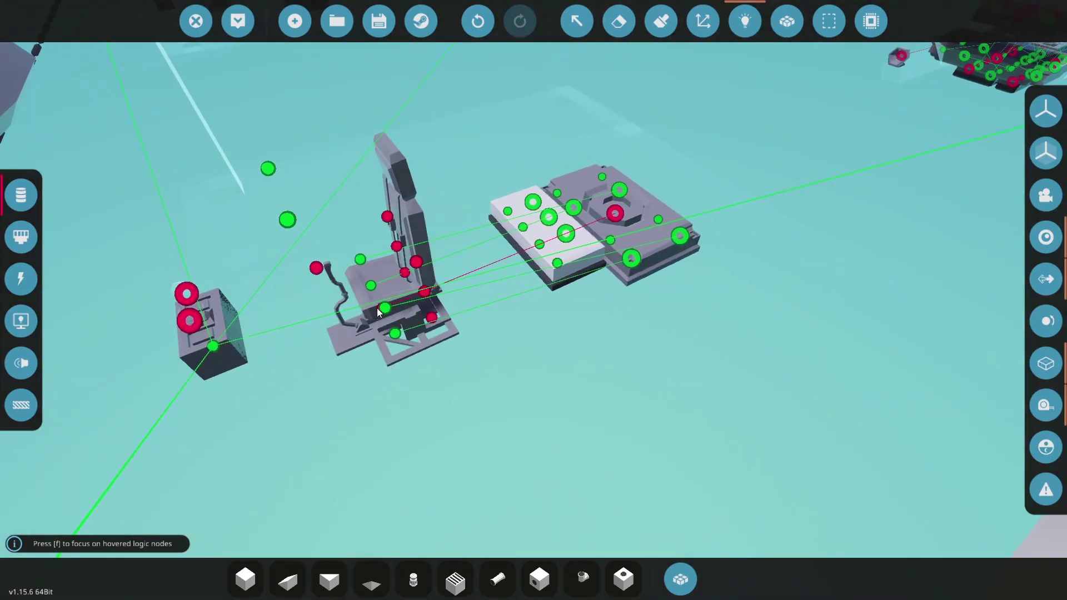
right_click(385, 309)
key(w)
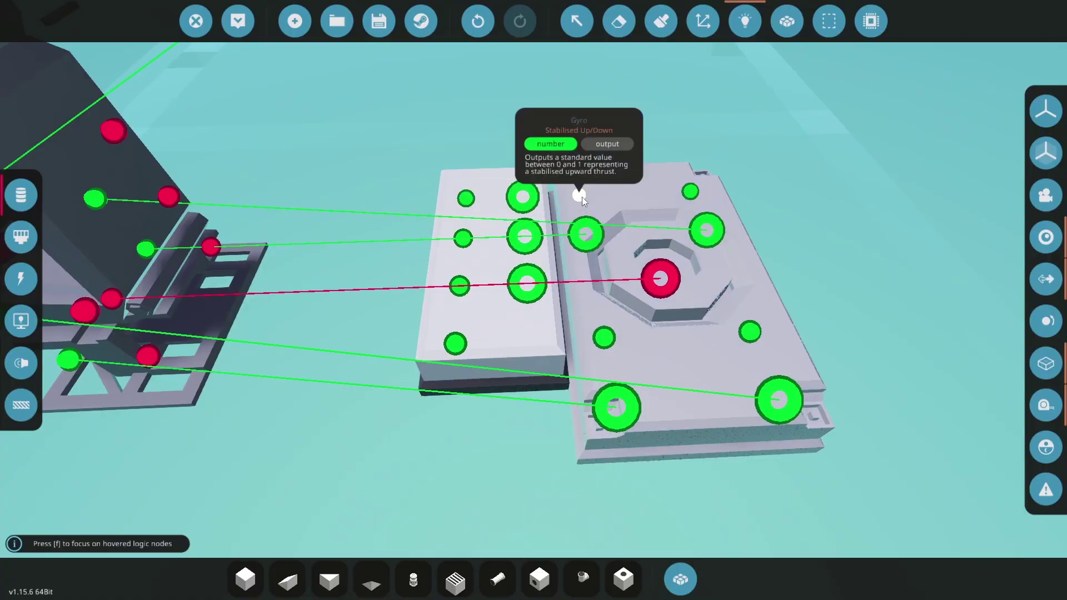
drag(580, 194, 602, 192)
shift+click(352, 198)
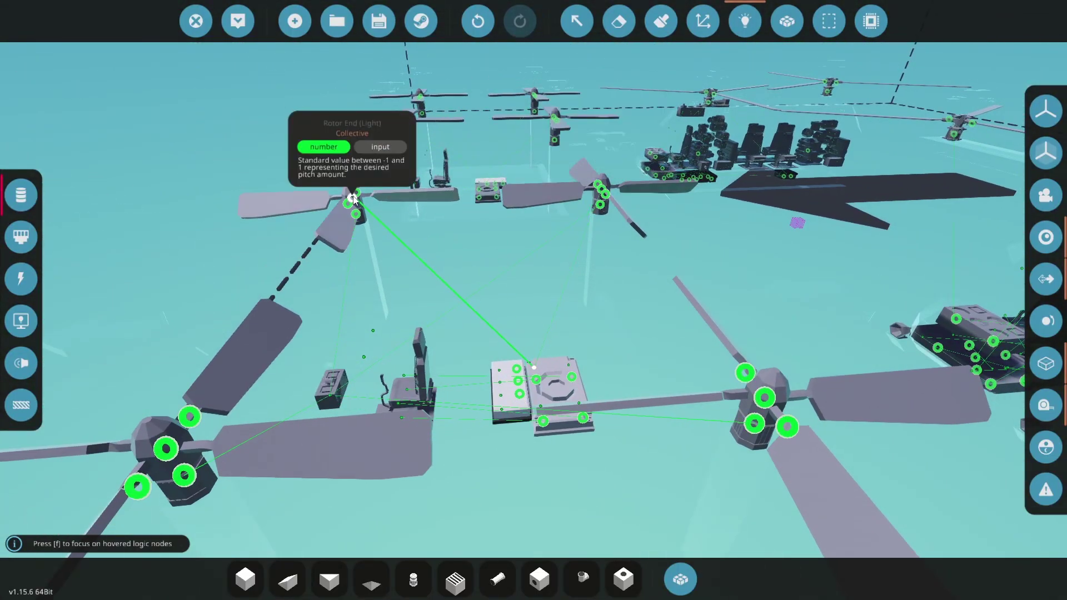
shift+click(166, 449)
shift+click(758, 404)
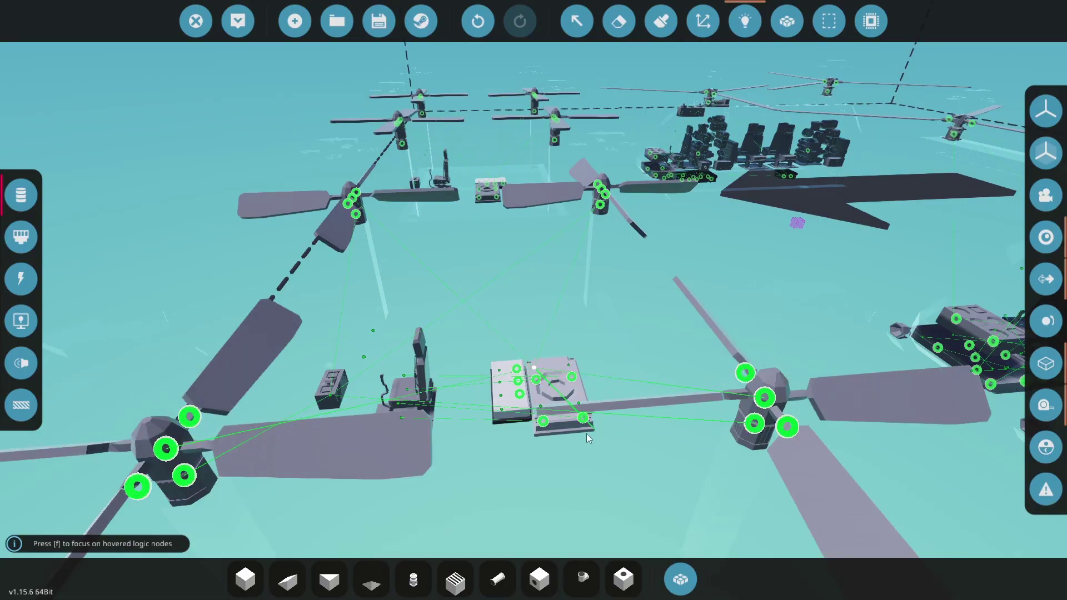
Connect the gyro's stabilised pitch, roll and yaw outputs to the matching gyro inputs of the white microcontroller
scroll(587, 434, up, 5)
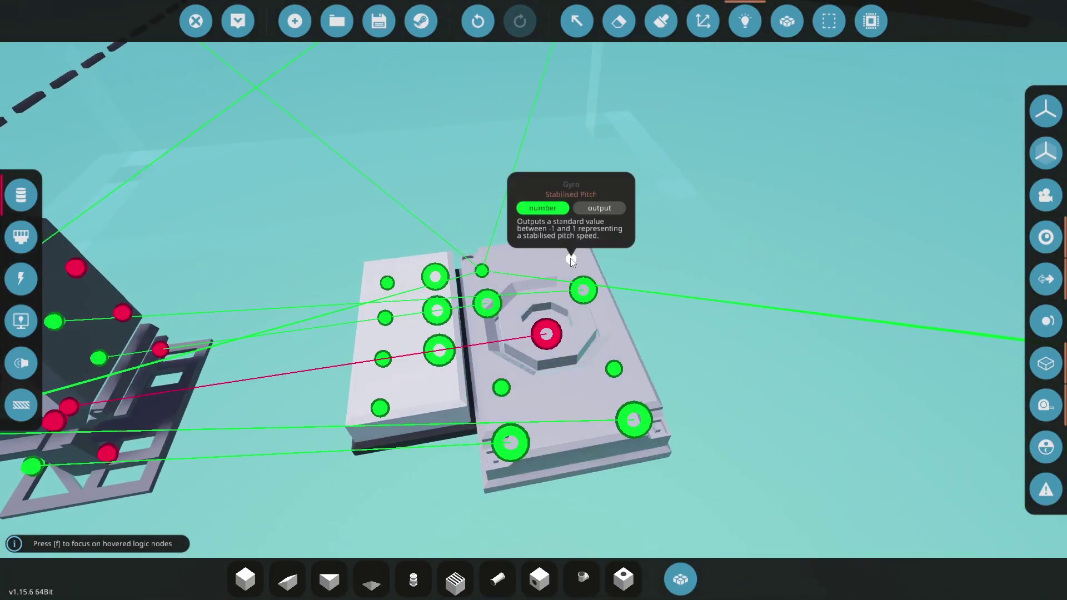
drag(571, 260, 439, 351)
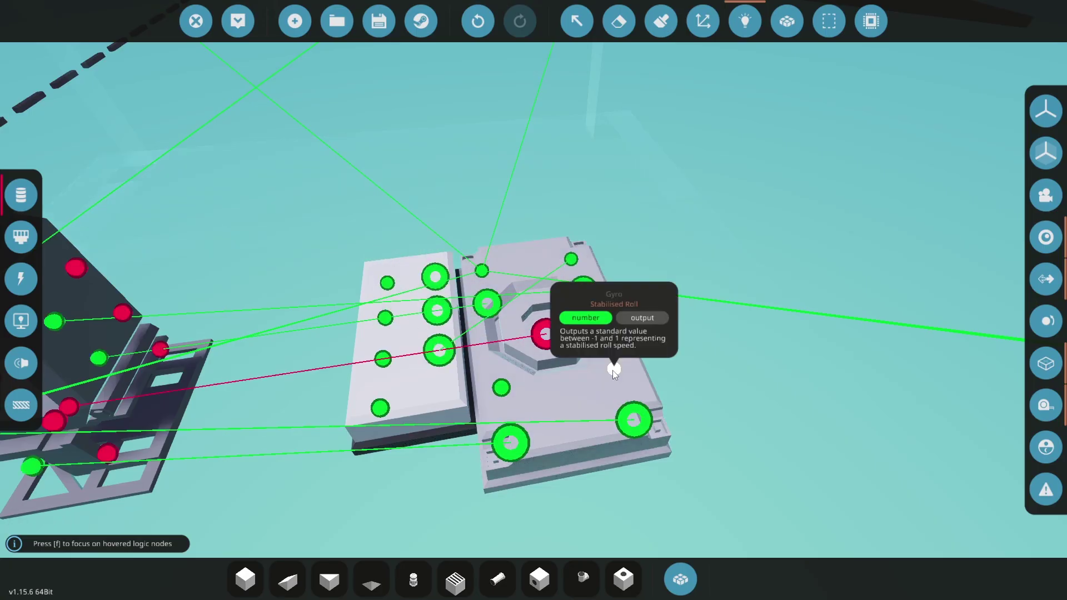
drag(614, 370, 437, 313)
drag(500, 387, 435, 279)
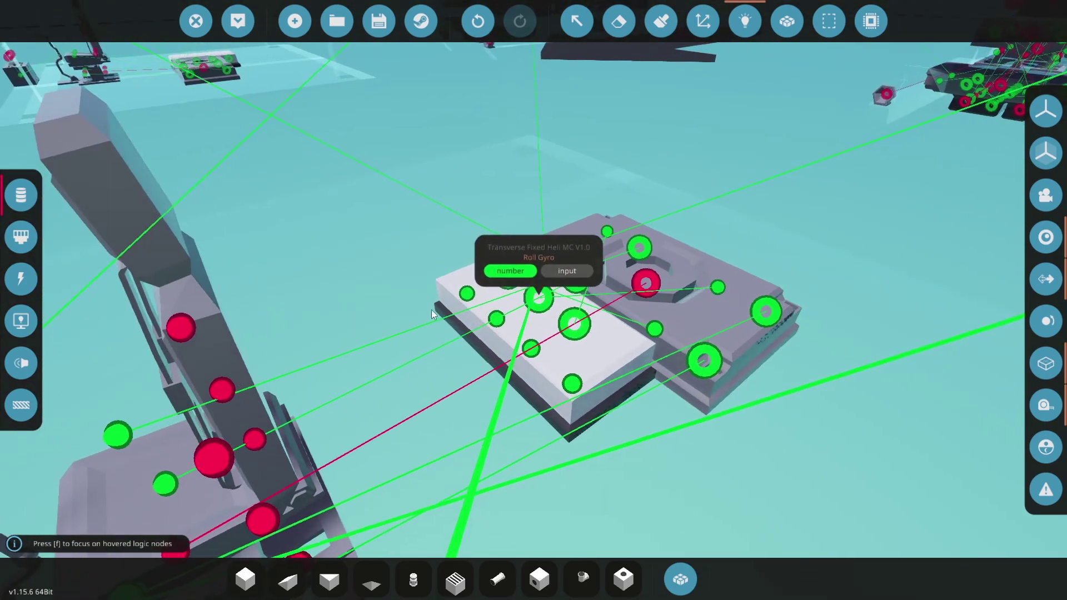
scroll(443, 311, down, 5)
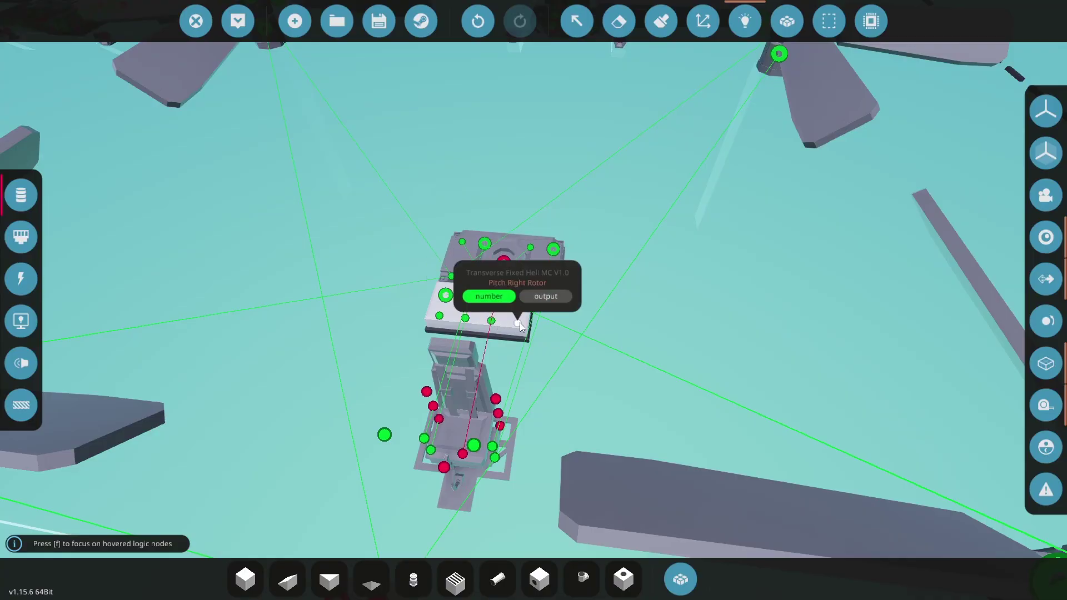
Connect the microcontroller's roll and pitch outputs for the left and right rotors to the matching inputs of the rotor pairs on each side
key(f)
drag(454, 328, 412, 163)
key(s)
key(s)
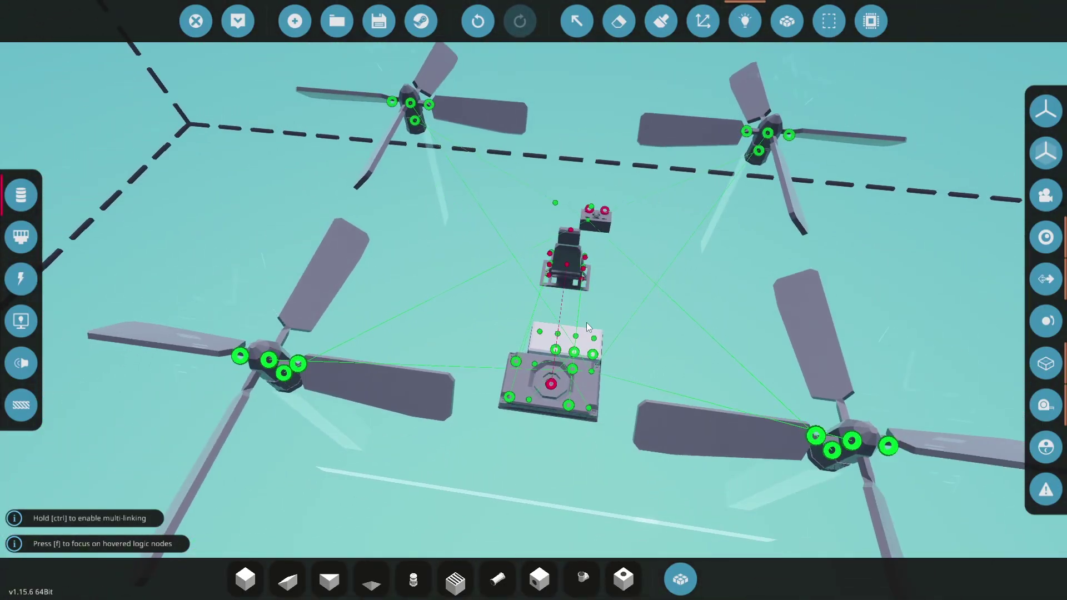
drag(595, 339, 392, 102)
drag(251, 303, 240, 356)
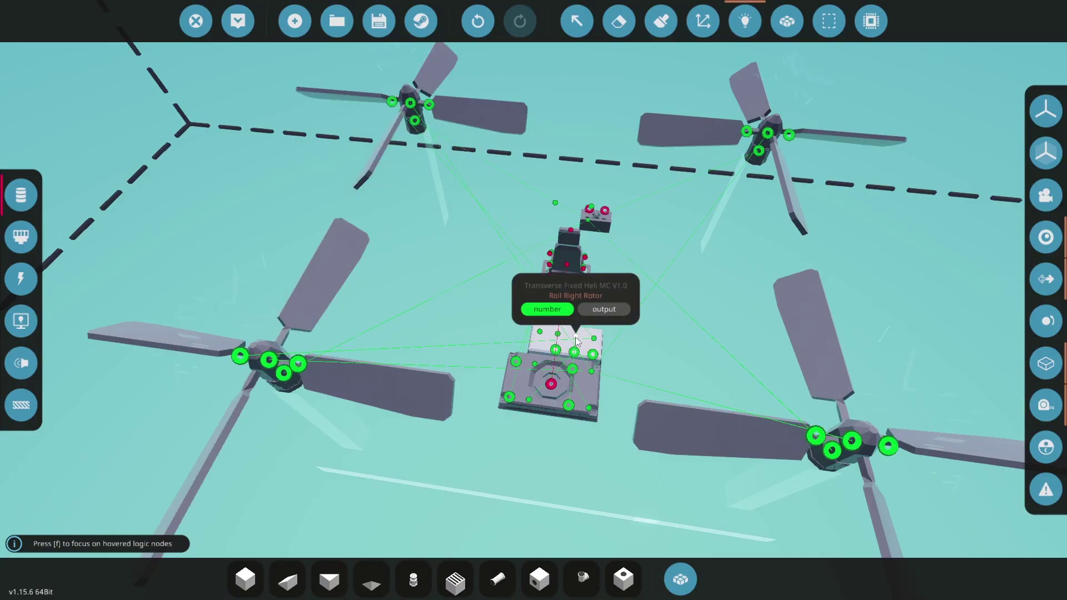
drag(576, 339, 888, 447)
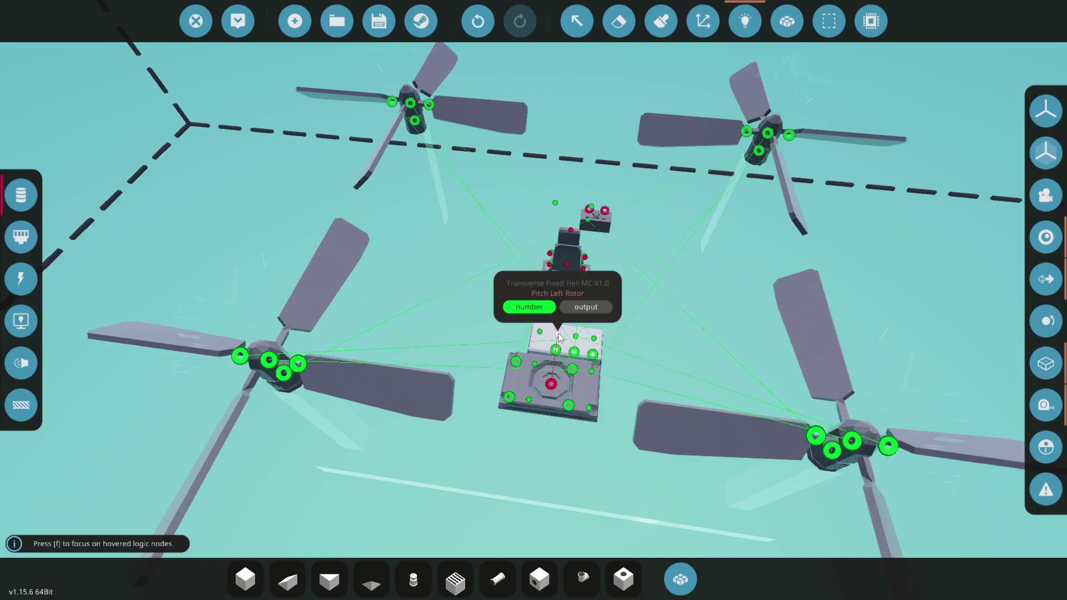
drag(557, 333, 298, 363)
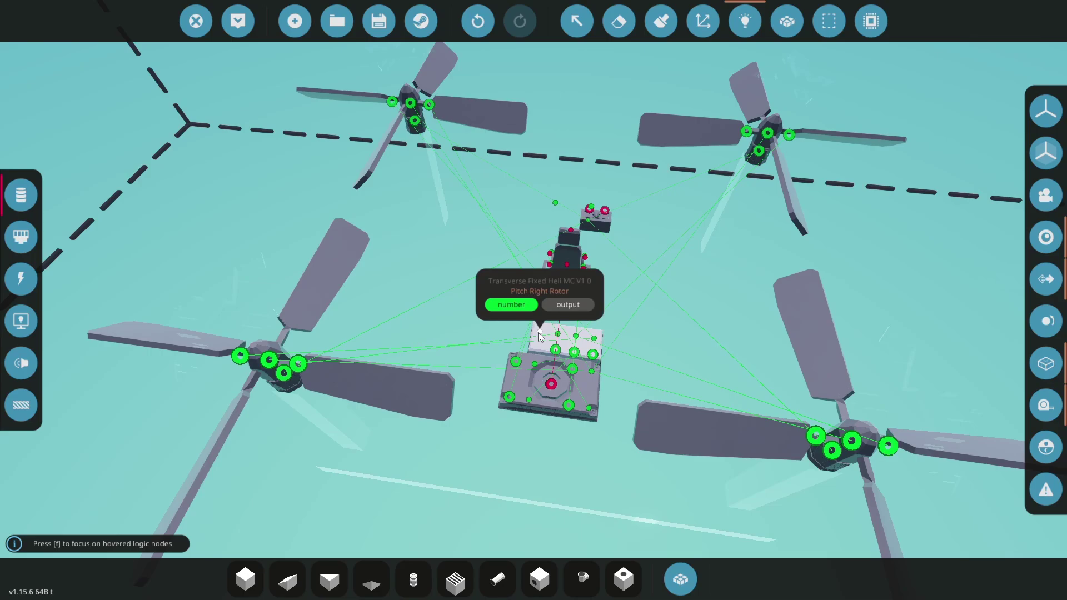
mouse_move(541, 336)
mouse_down()
mouse_move(759, 152)
mouse_move(754, 421)
mouse_move(814, 437)
mouse_up()
Select the Transverse Fixed Heli MC V1.0 microcontroller beside the gyro and open its internal logic for viewing
key(w)
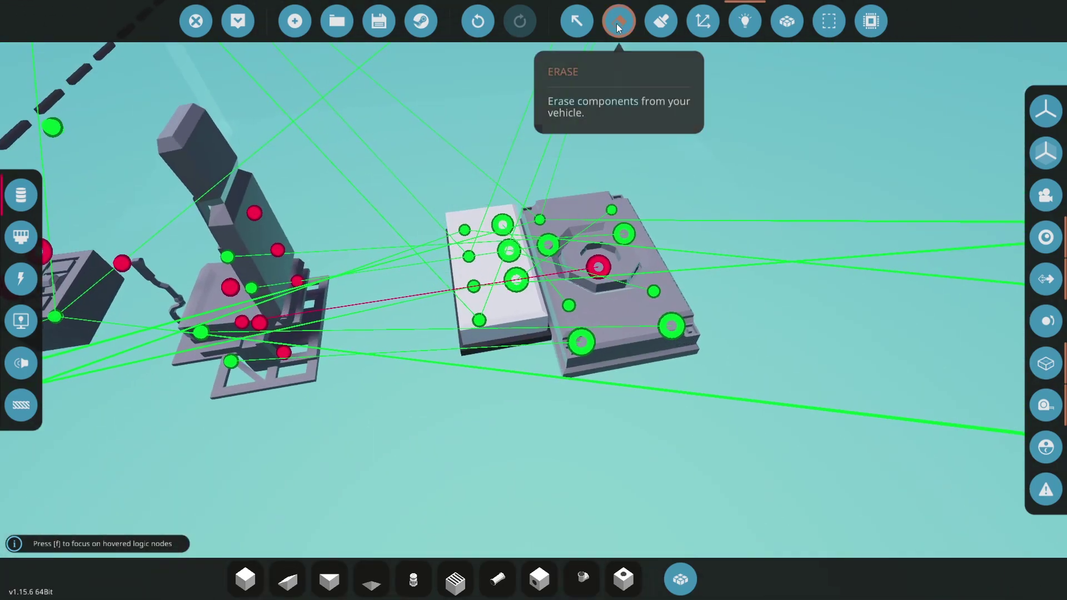
click(578, 24)
click(482, 314)
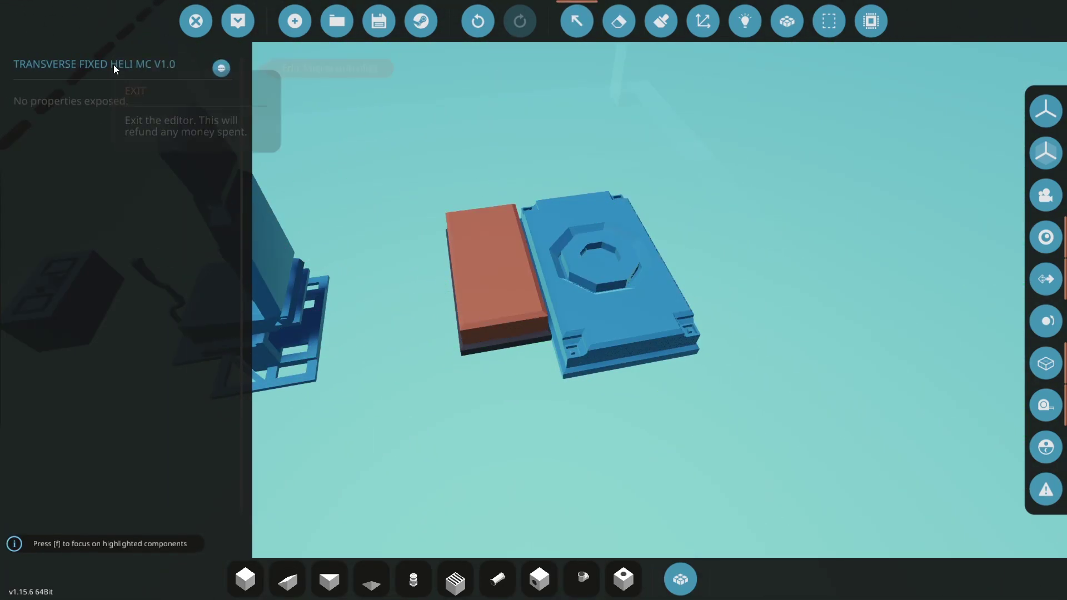
click(227, 69)
click(578, 390)
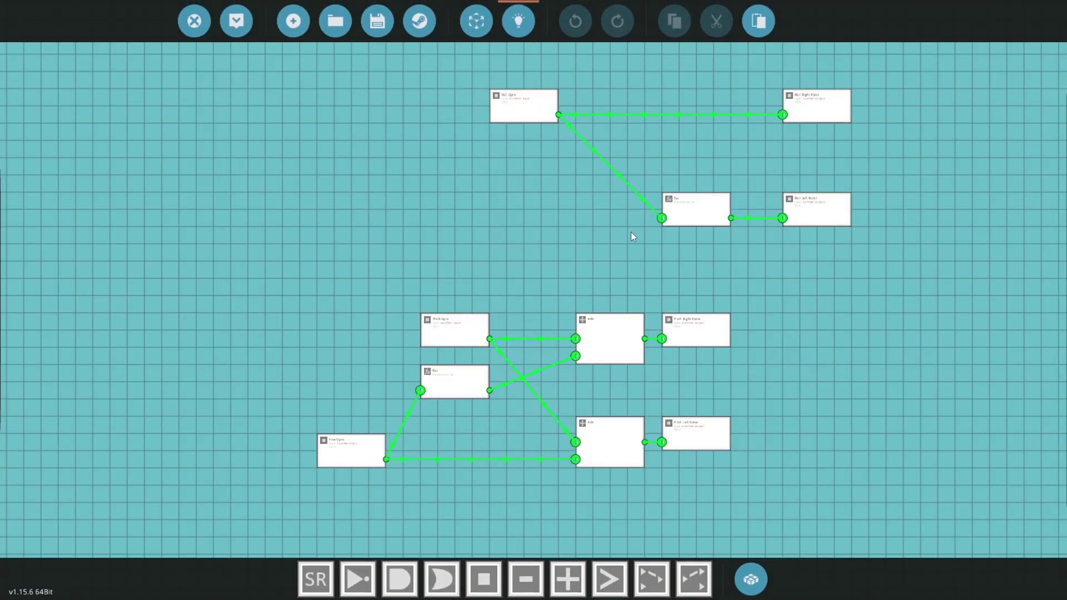
Move the f(x) node and both roll rotor outputs closer to Roll Gyro, and shift Roll Gyro down between the two output branches
drag(793, 260, 642, 331)
scroll(598, 168, up, 3)
drag(676, 161, 667, 255)
scroll(669, 255, up, 2)
drag(378, 143, 876, 478)
drag(823, 426, 712, 422)
drag(388, 291, 441, 293)
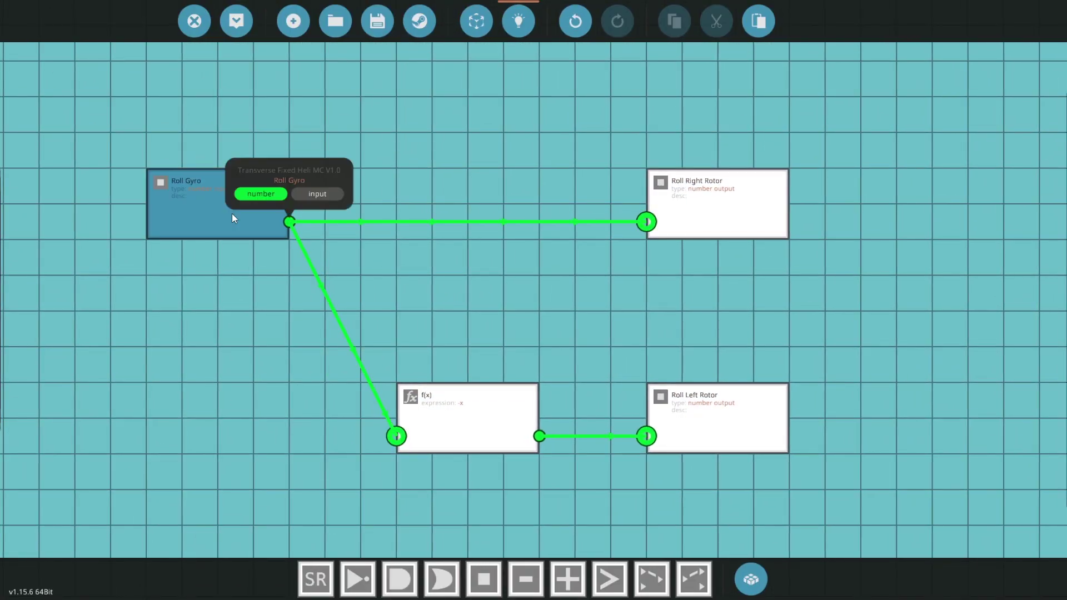
drag(232, 216, 241, 255)
drag(244, 294, 244, 283)
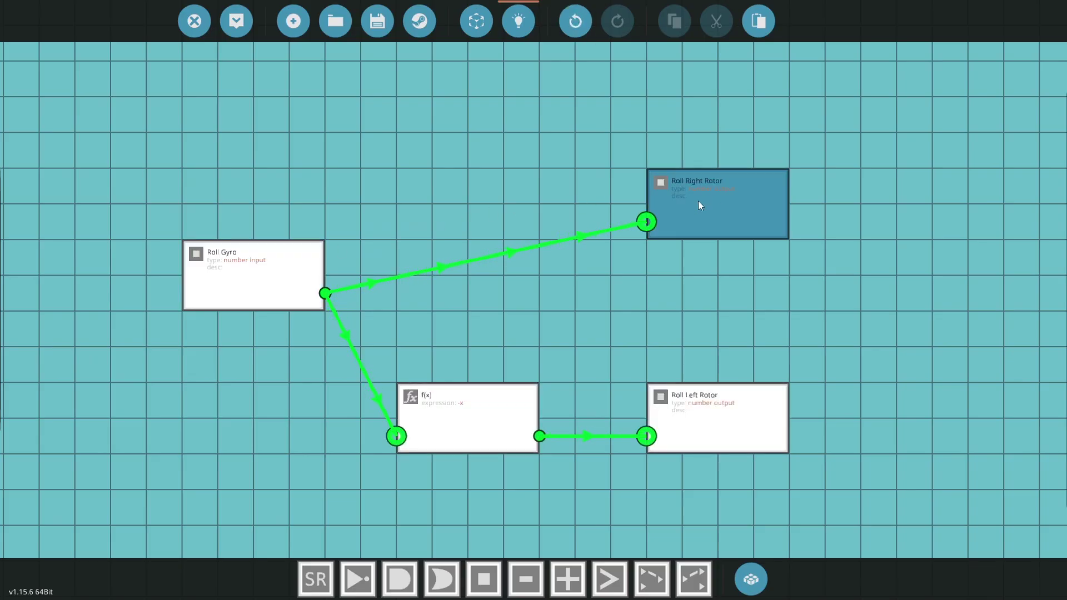
Inspect the expression of the roll section's f(x) node and the Roll Left Rotor output it feeds
click(465, 412)
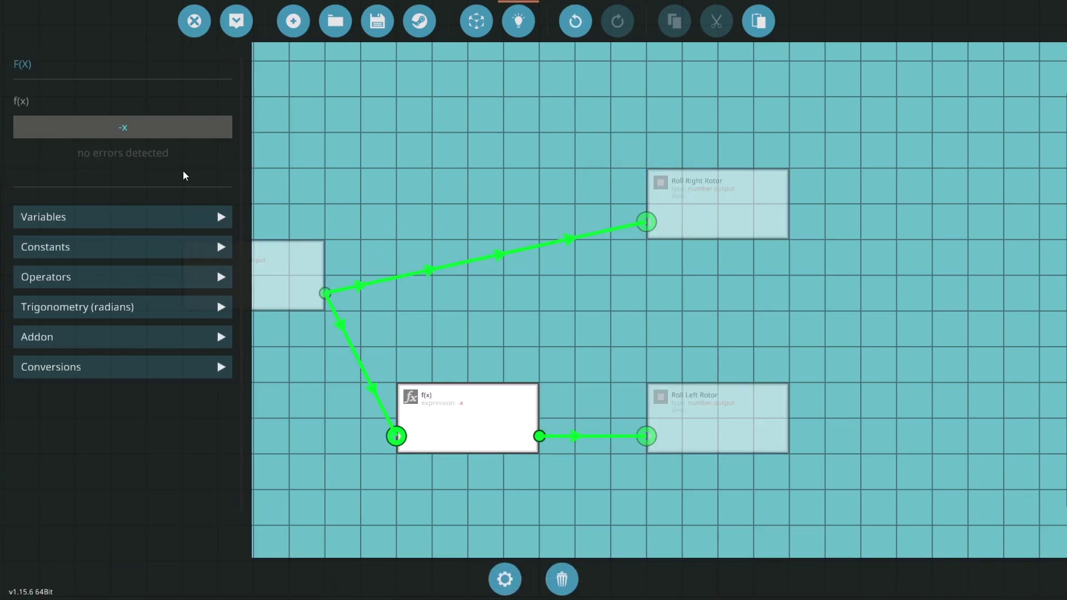
click(591, 308)
click(687, 422)
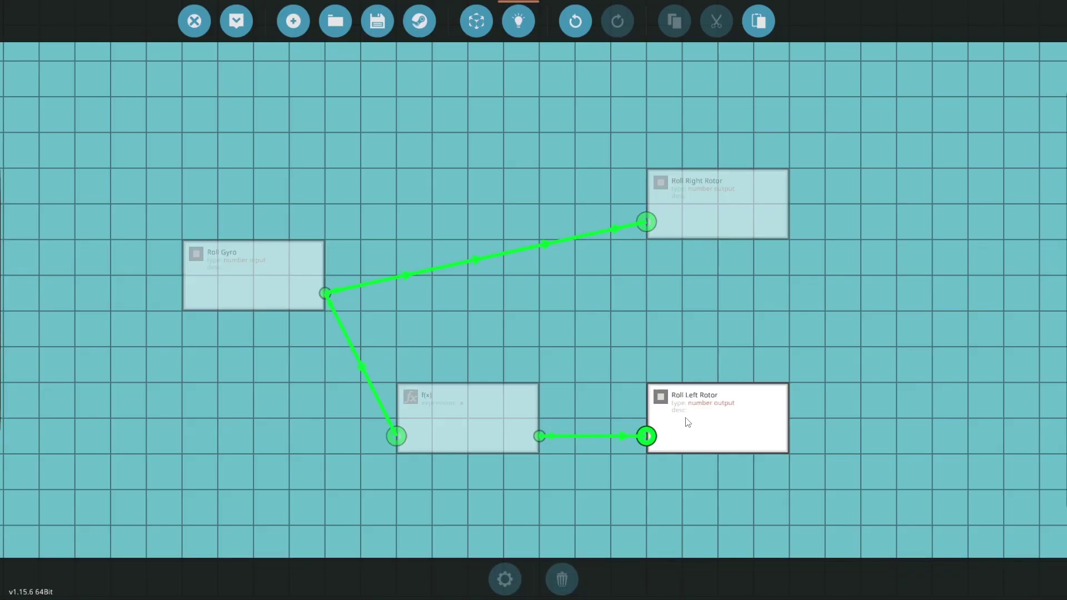
Rearrange the pitch and yaw logic by placing Pitch Gyro above Yaw Gyro and moving the f(x) node down between Yaw Gyro and the Add nodes
scroll(652, 362, down, 3)
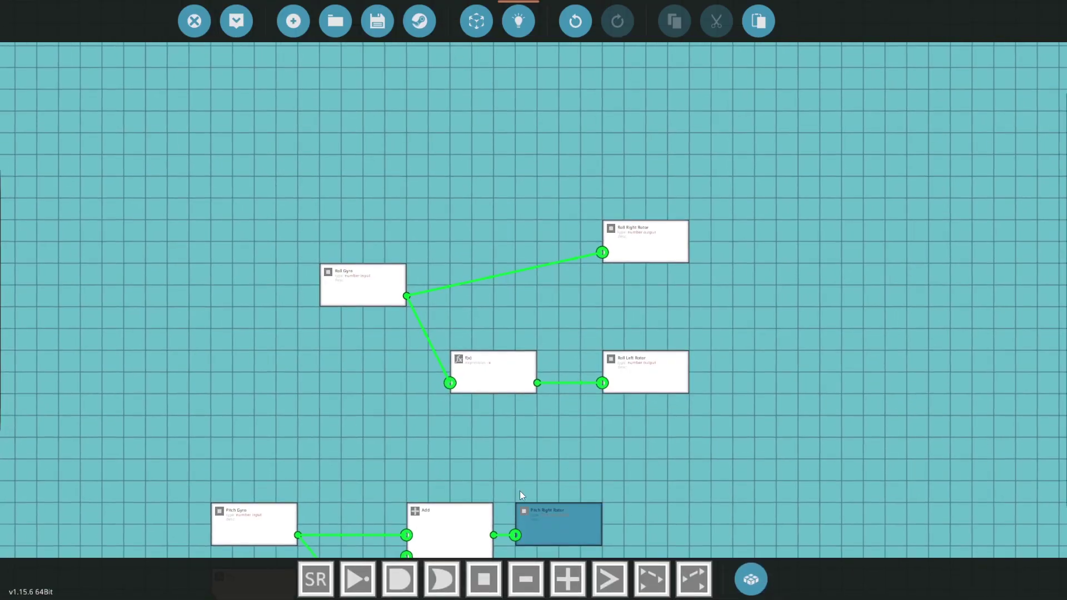
drag(522, 495, 609, 225)
scroll(499, 282, up, 3)
drag(469, 303, 599, 293)
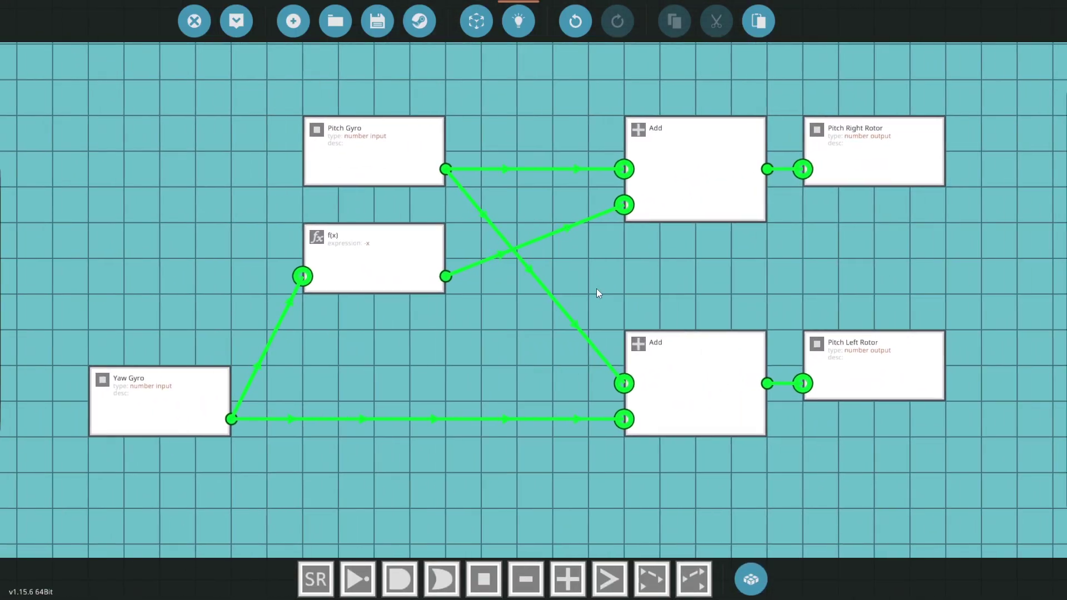
drag(342, 181, 153, 161)
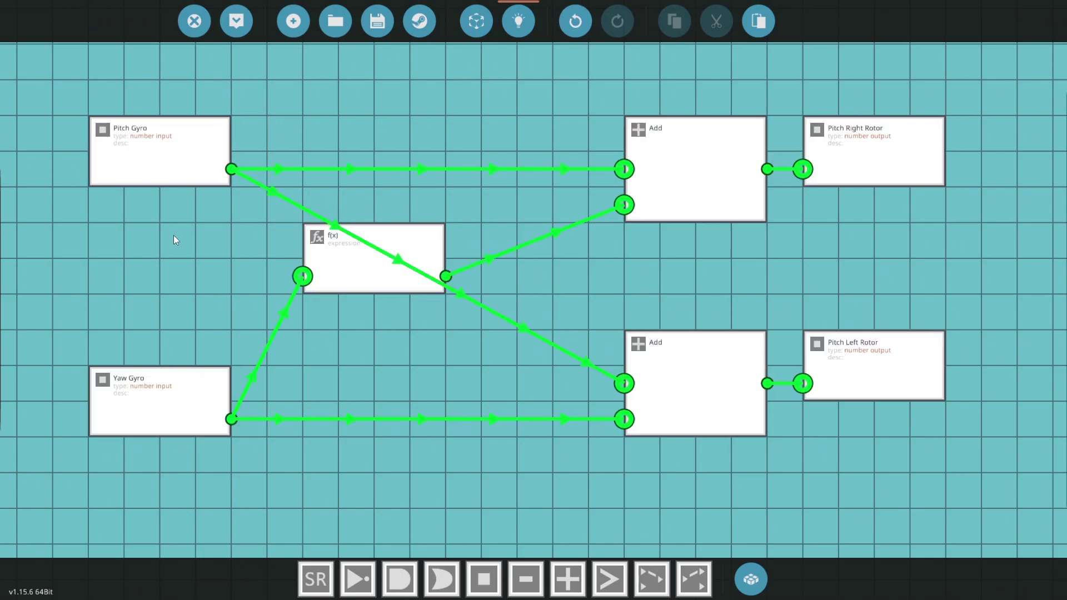
click(164, 150)
click(162, 415)
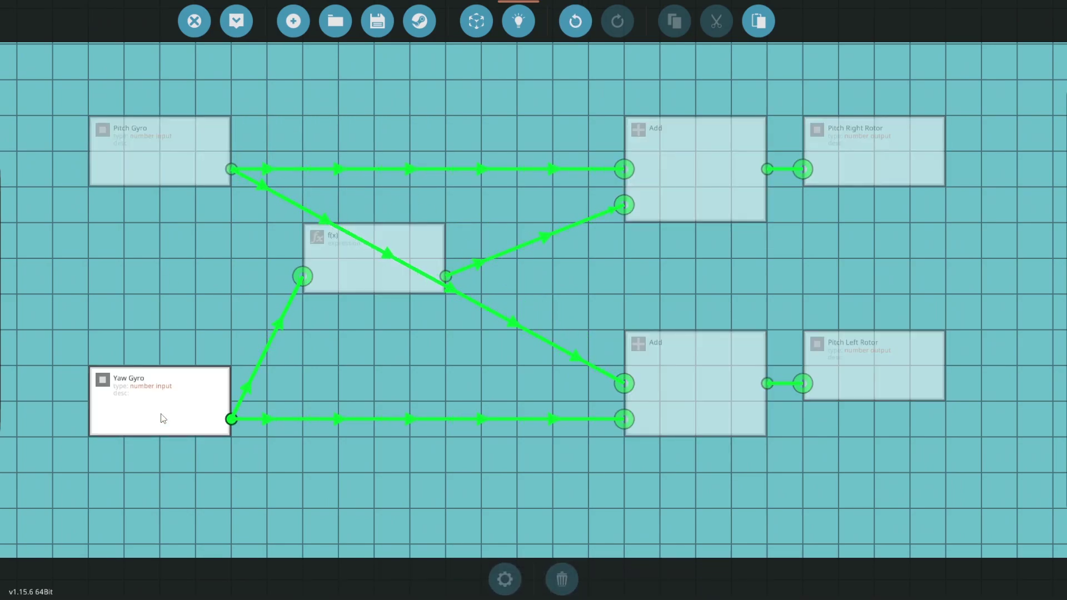
drag(331, 278, 358, 349)
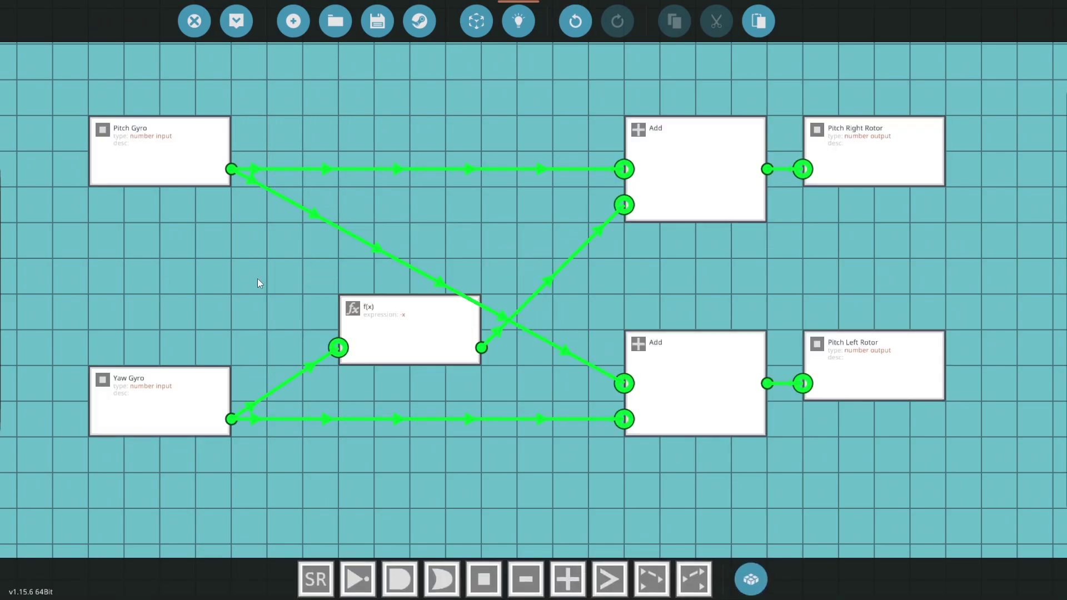
Examine how the two Add nodes combine Pitch Gyro with direct or inverted Yaw Gyro signals for the pitch rotor outputs
drag(570, 75, 801, 516)
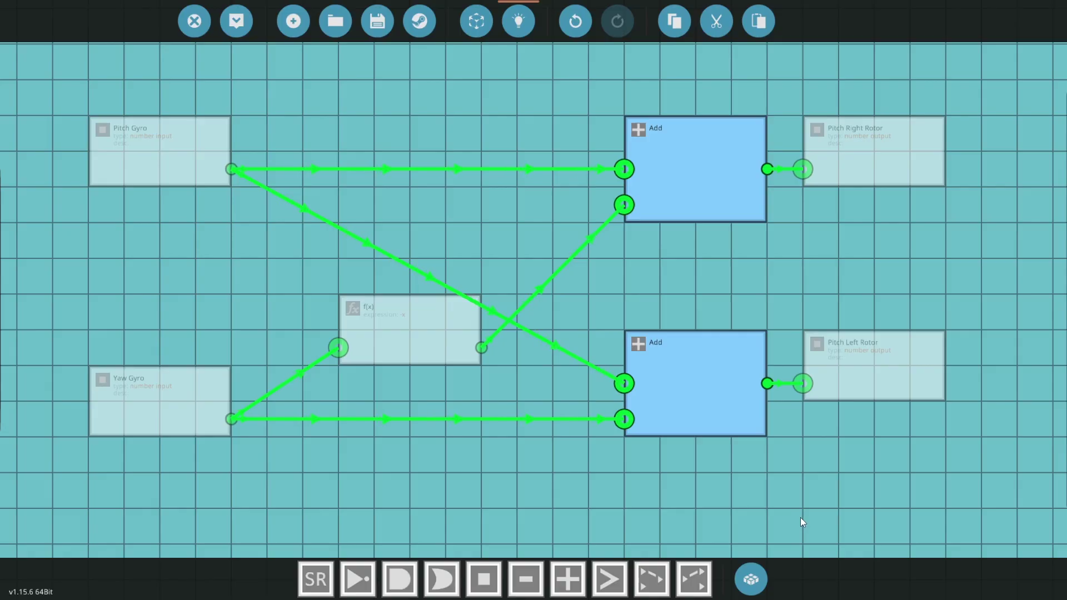
click(807, 216)
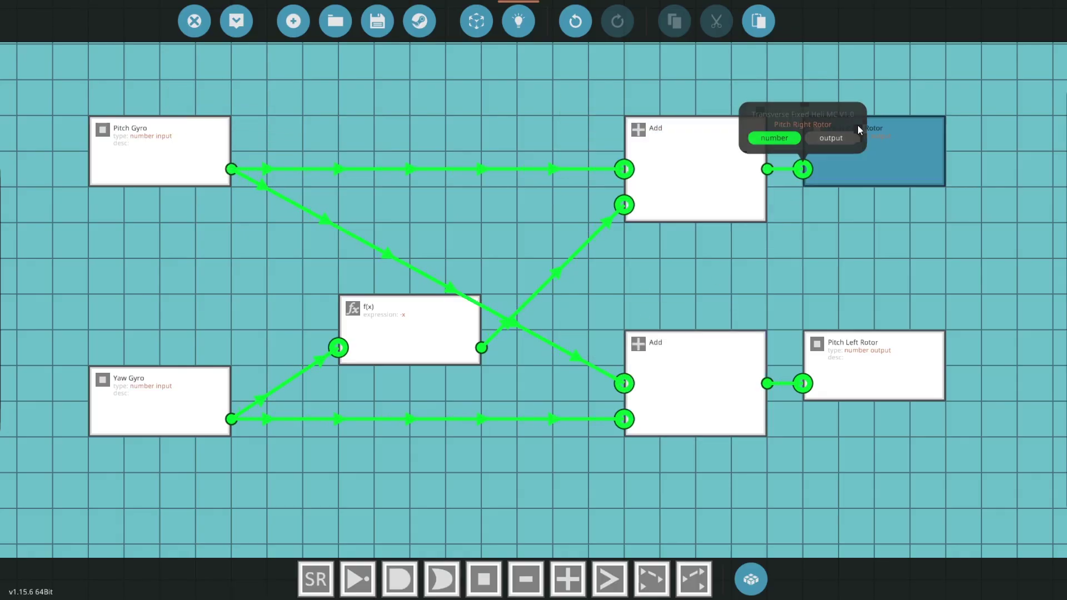
click(860, 155)
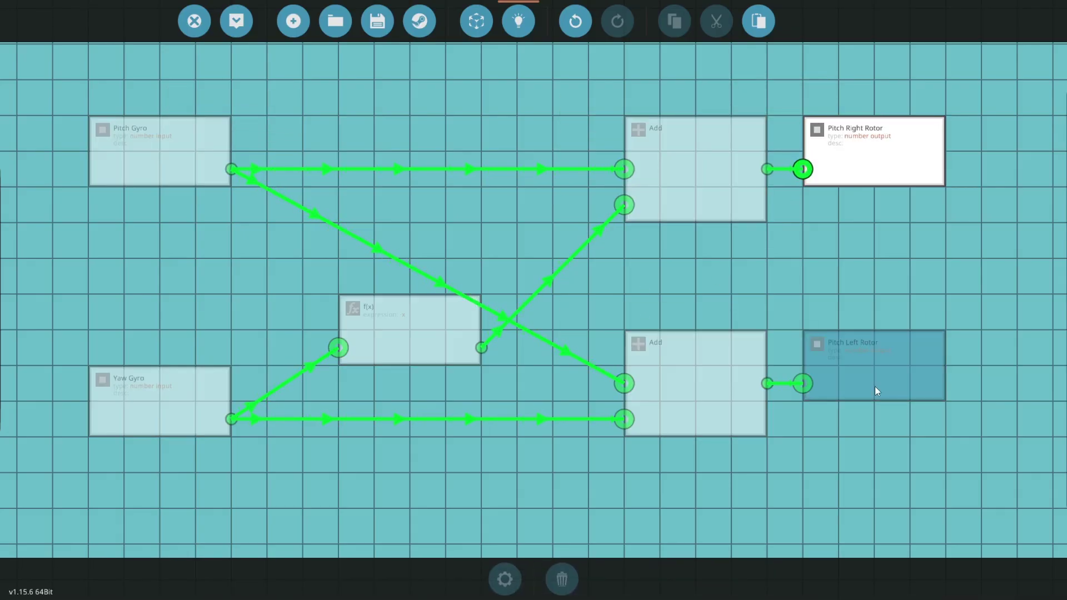
click(876, 391)
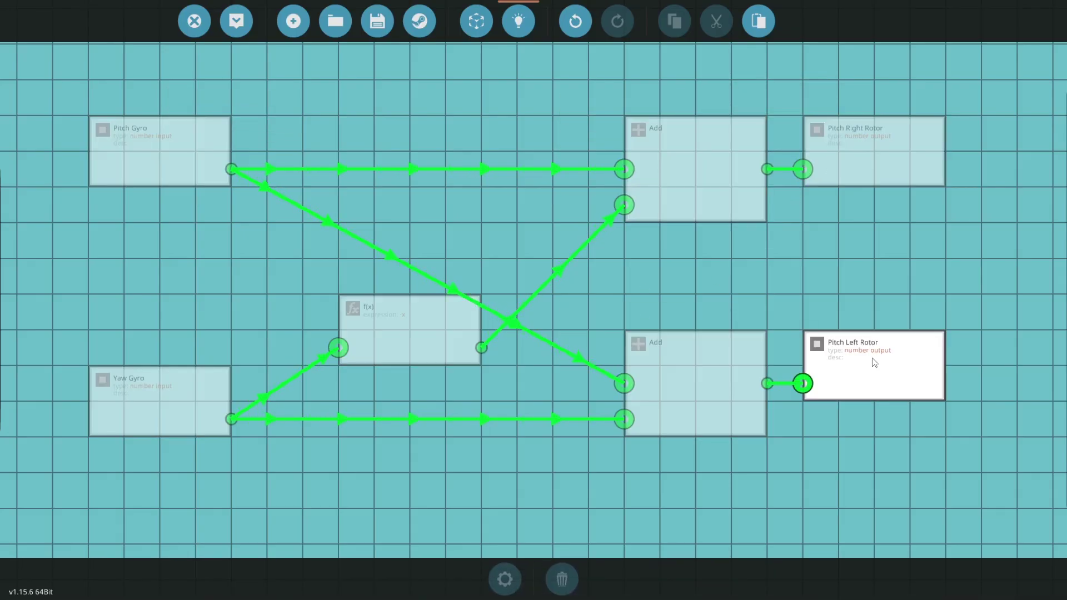
click(831, 290)
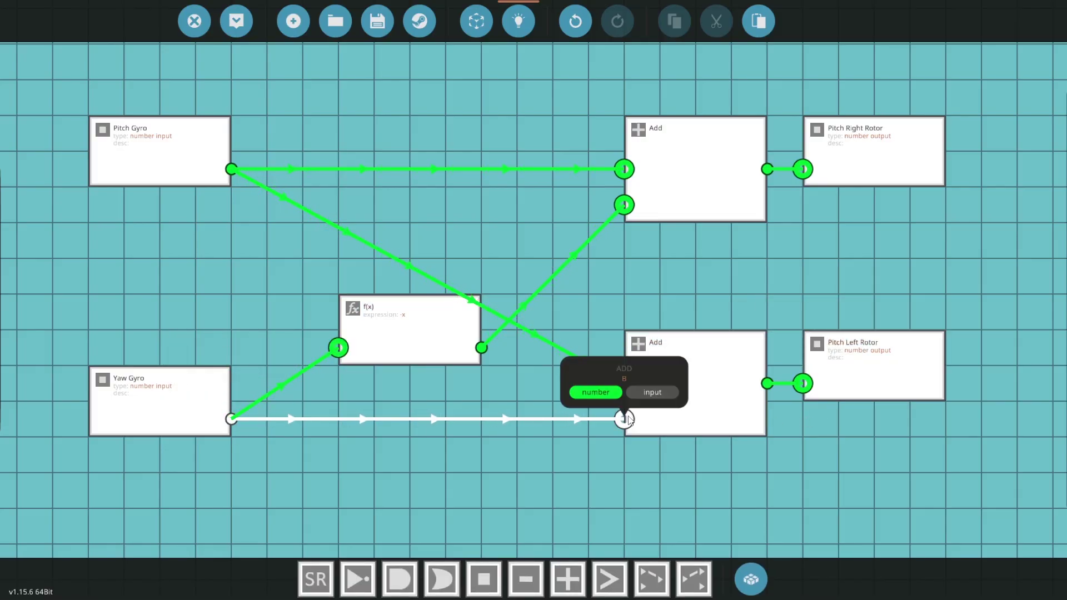
click(824, 163)
click(534, 251)
click(388, 332)
scroll(392, 301, down, 3)
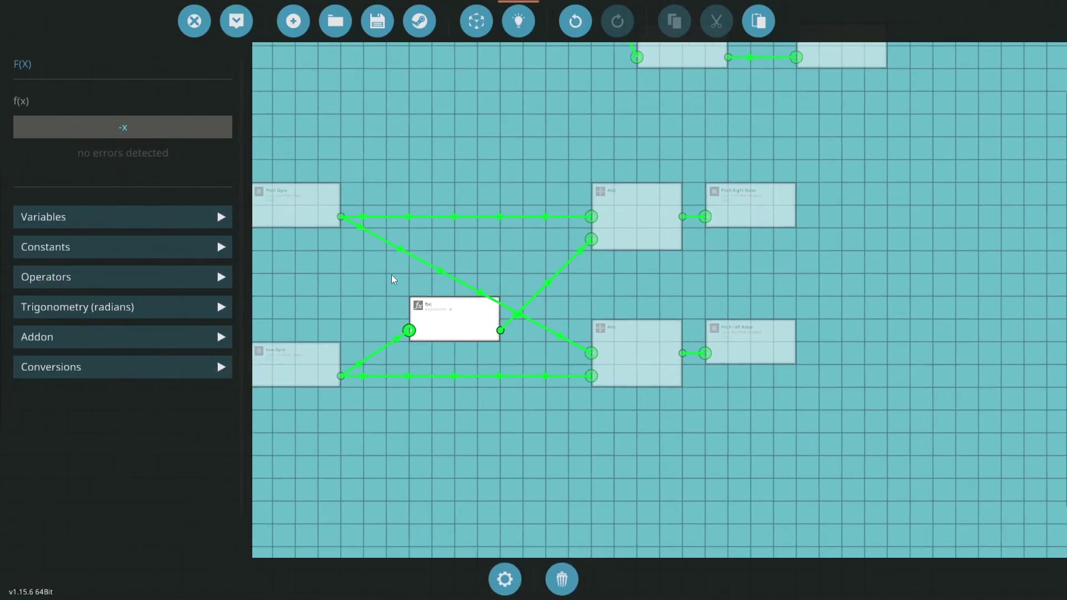
scroll(561, 209, down, 3)
drag(562, 209, 550, 278)
Rename the microcontroller as Quadcopter Heli MC V1.0 and shorten its description to (454ss)
click(476, 21)
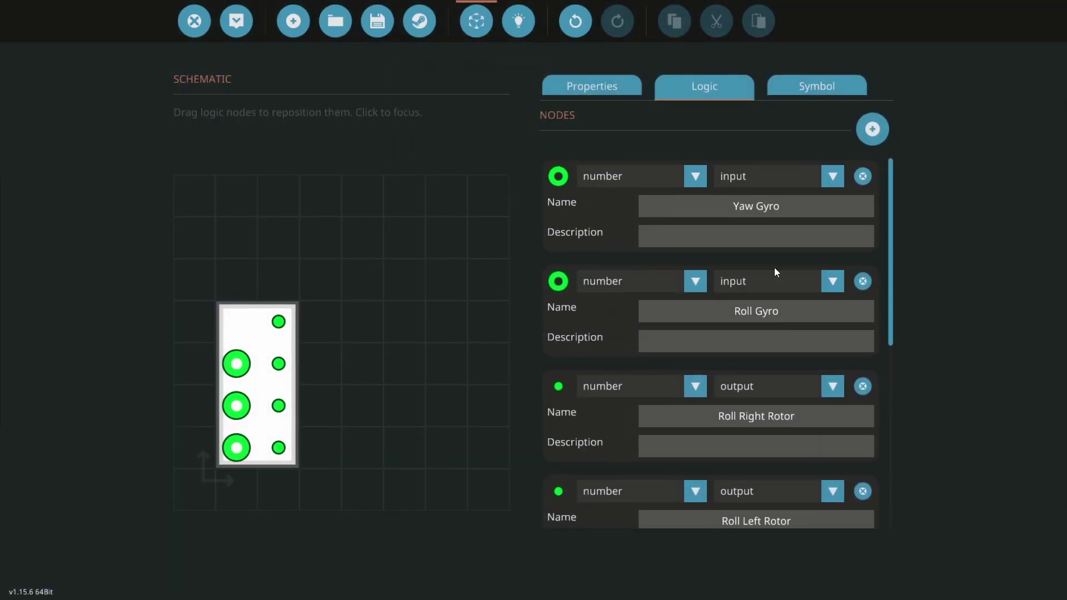
click(594, 89)
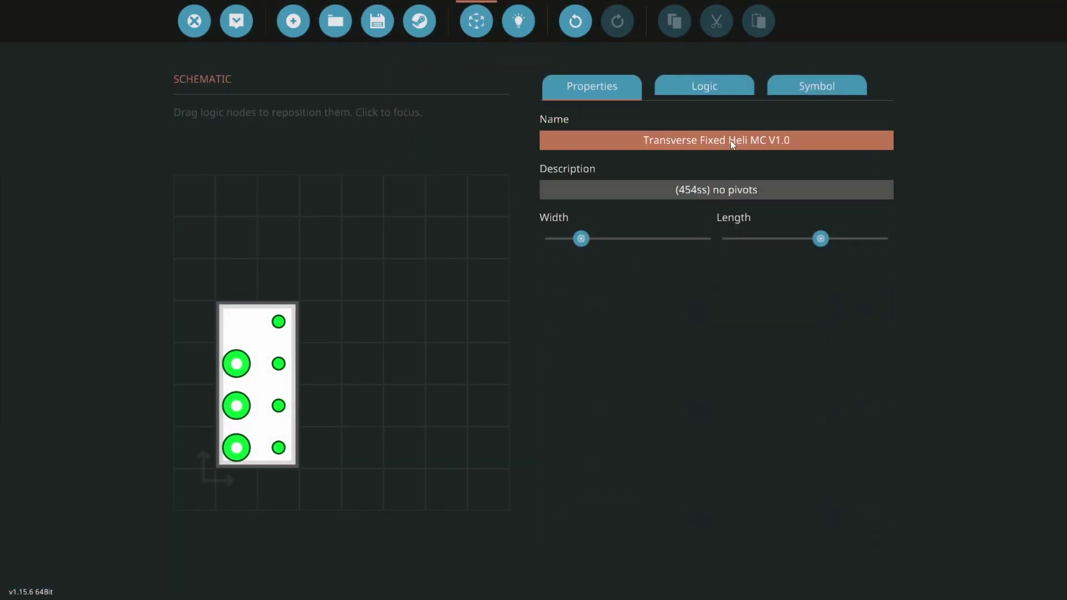
drag(730, 140, 449, 154)
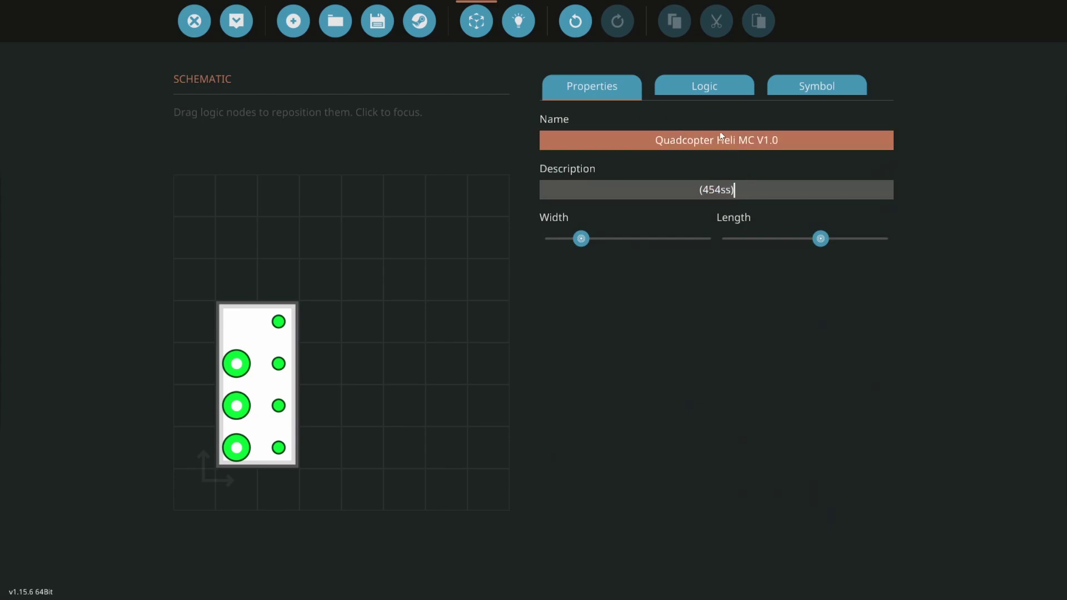
Make the names of the four roll and pitch rotor output nodes plural, changing Rotor to Rotors
click(696, 92)
scroll(764, 269, down, 2)
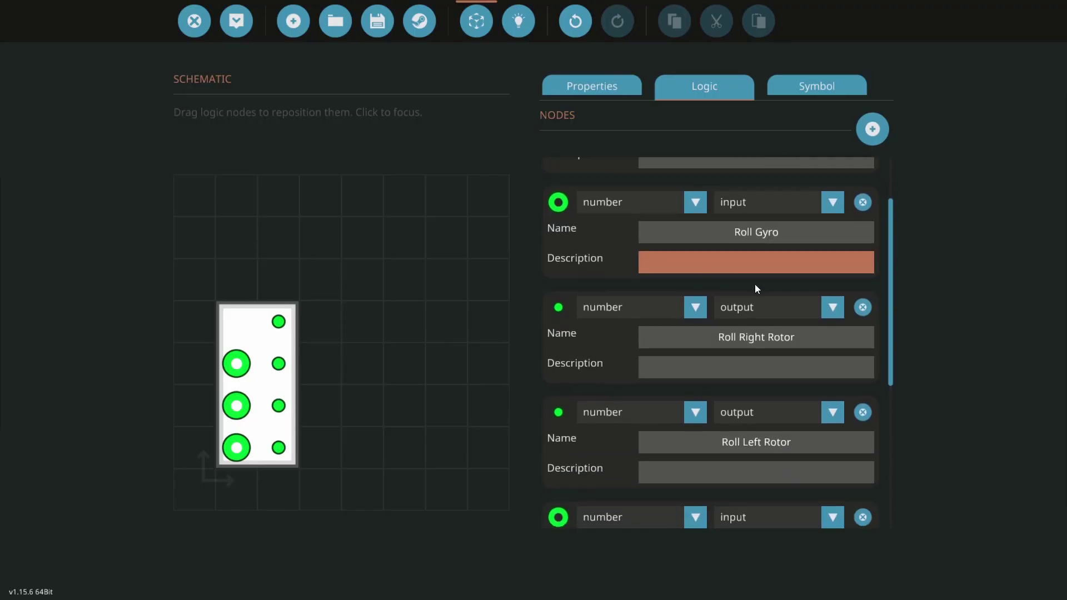
click(798, 326)
scroll(809, 434, down, 2)
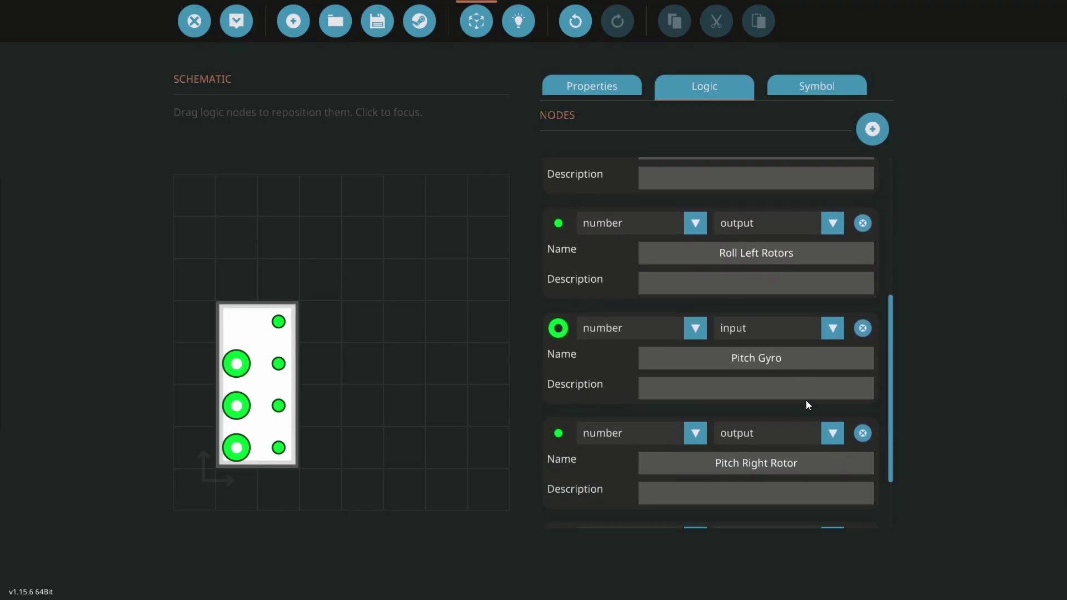
click(801, 363)
scroll(805, 364, down, 2)
click(824, 478)
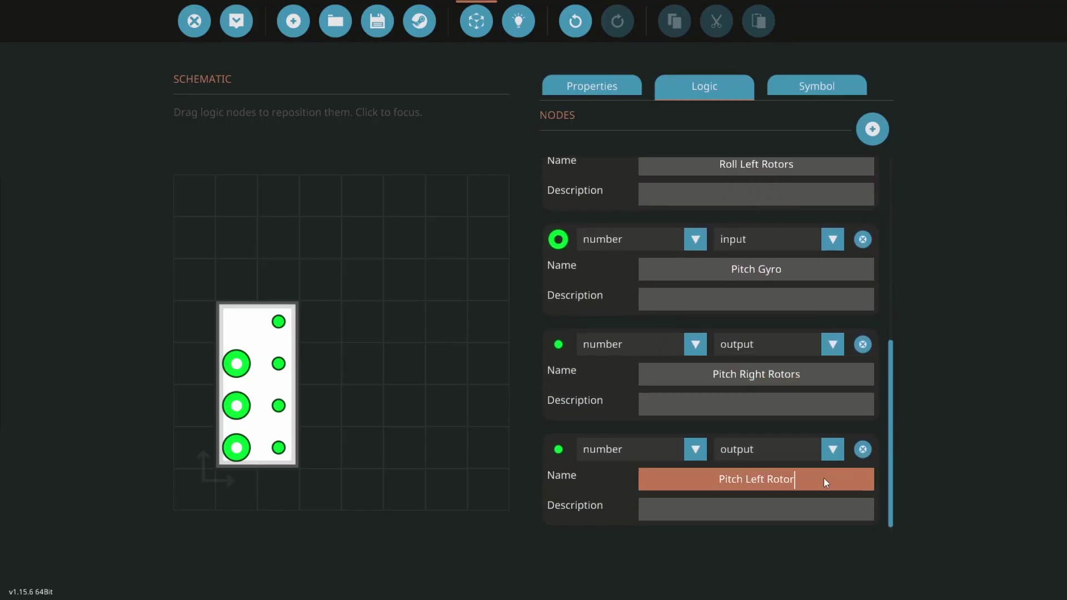
text(s)
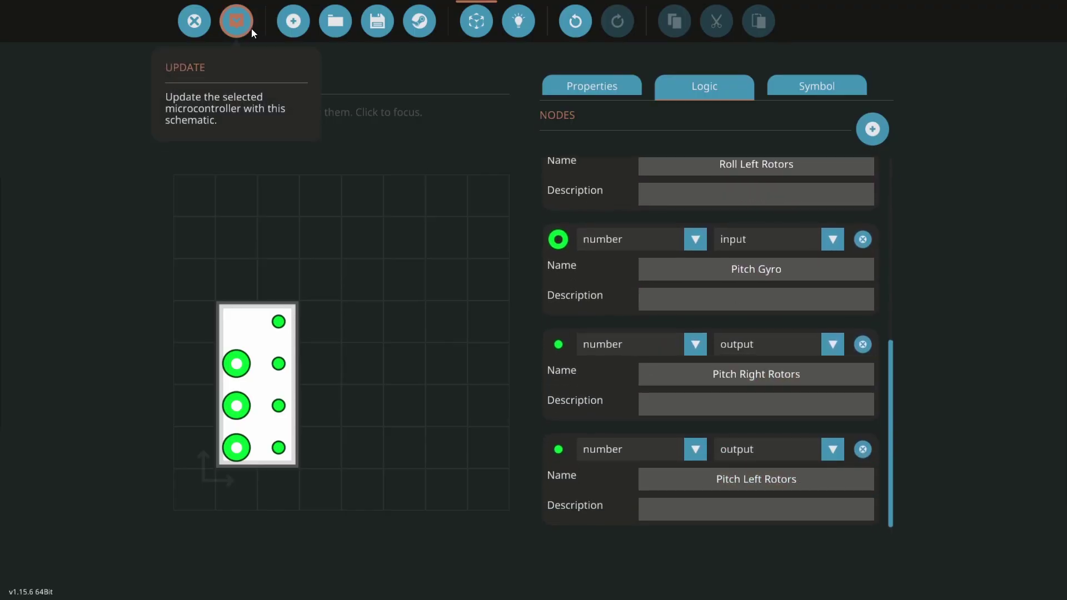
Update the placed microcontroller with the edited schematic and check its logic connections beside the pilot seat
click(238, 22)
click(574, 410)
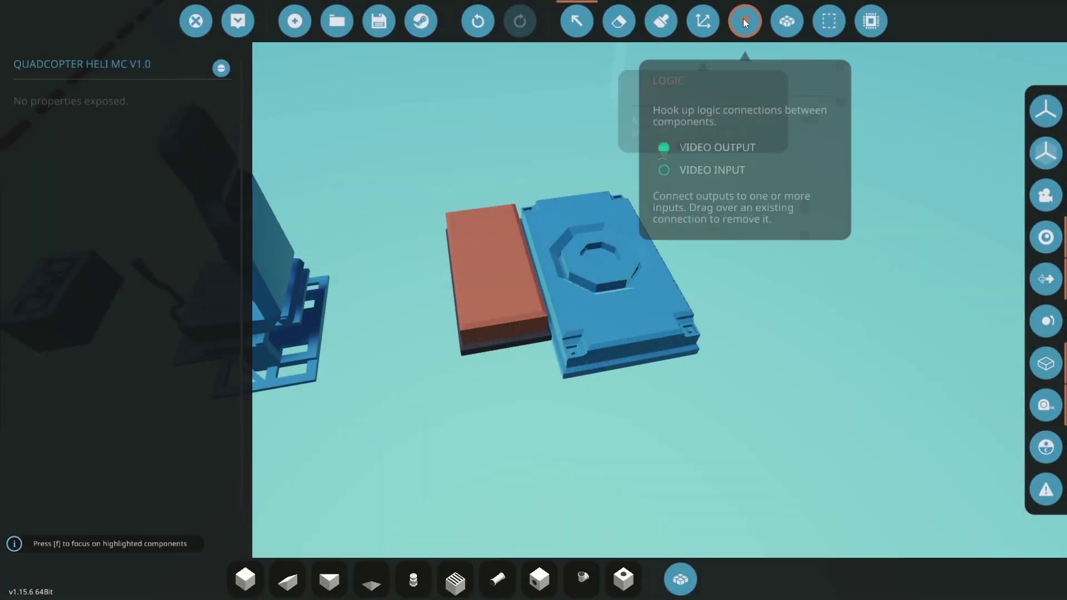
click(744, 21)
key(f)
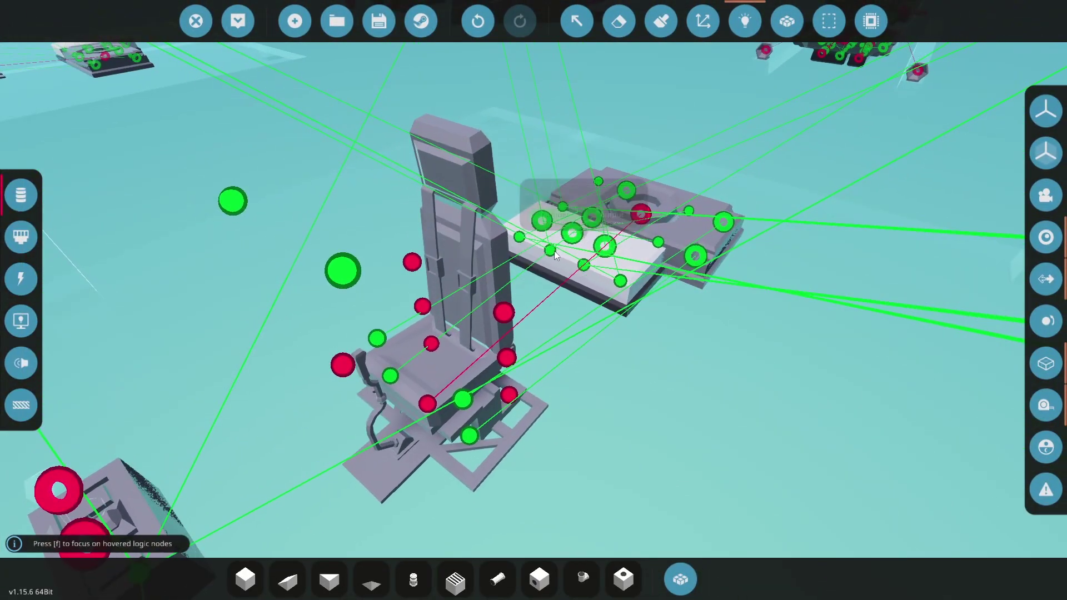
scroll(589, 258, down, 6)
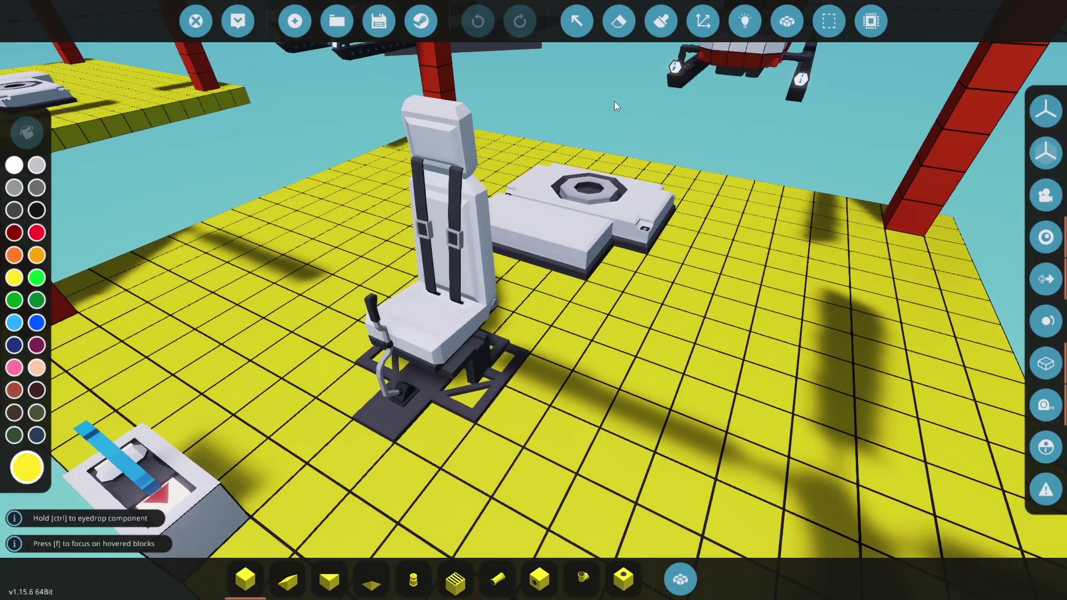
Set the gyro's Max Throttle to 65% and spawn the vehicle for testing
click(577, 21)
click(588, 243)
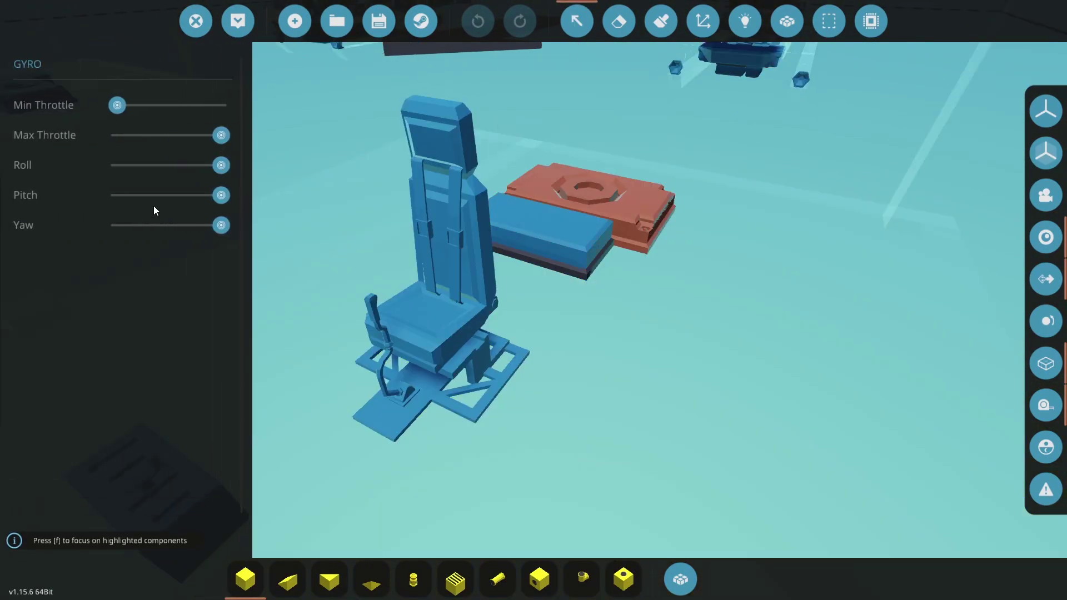
drag(225, 139, 184, 136)
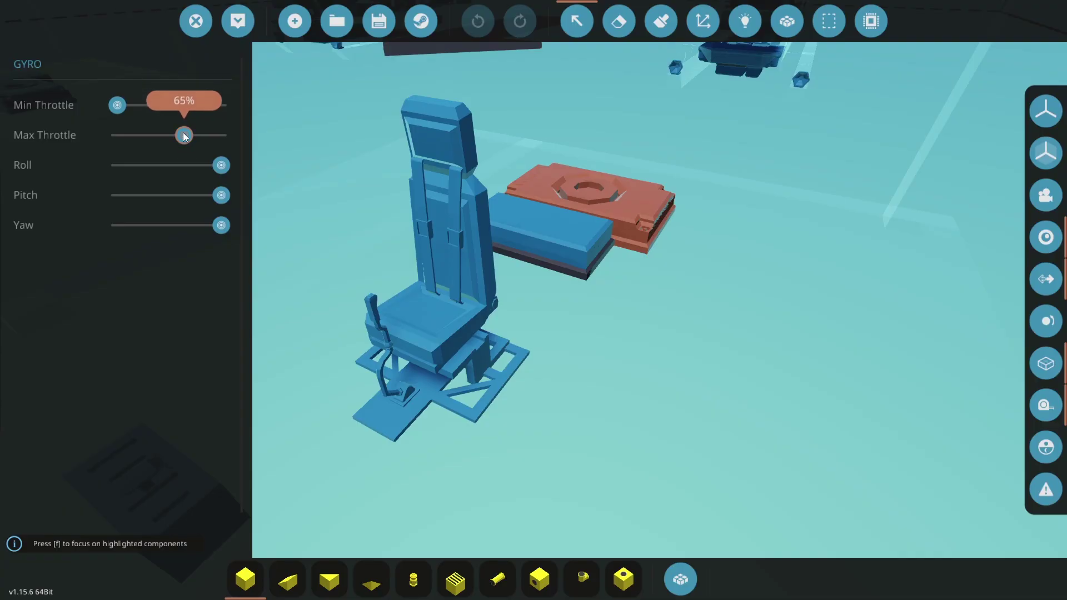
click(228, 28)
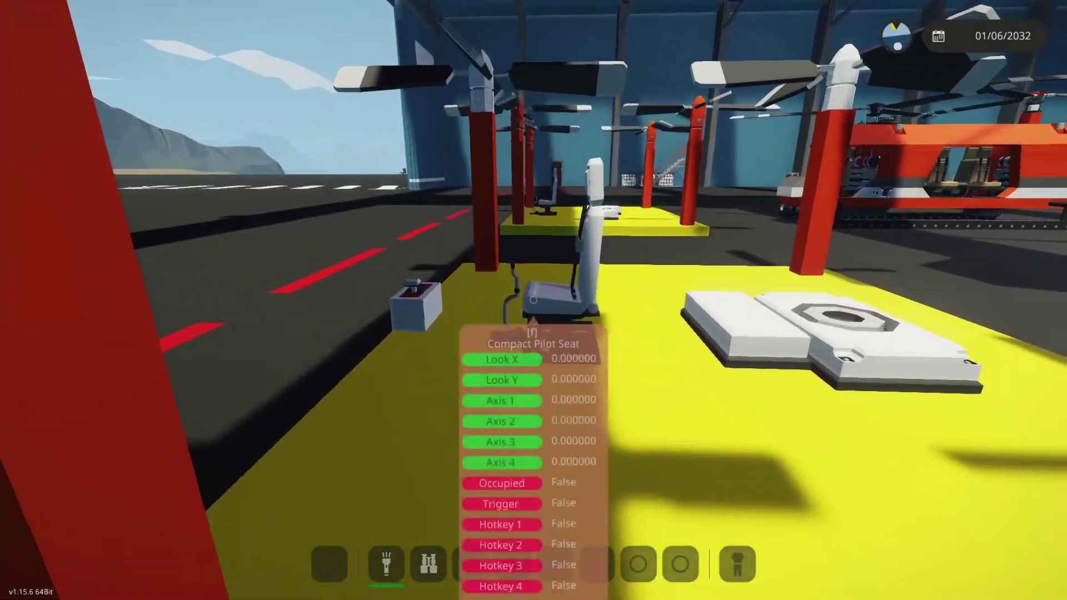
Check the custom game settings and return to the game
key(Escape)
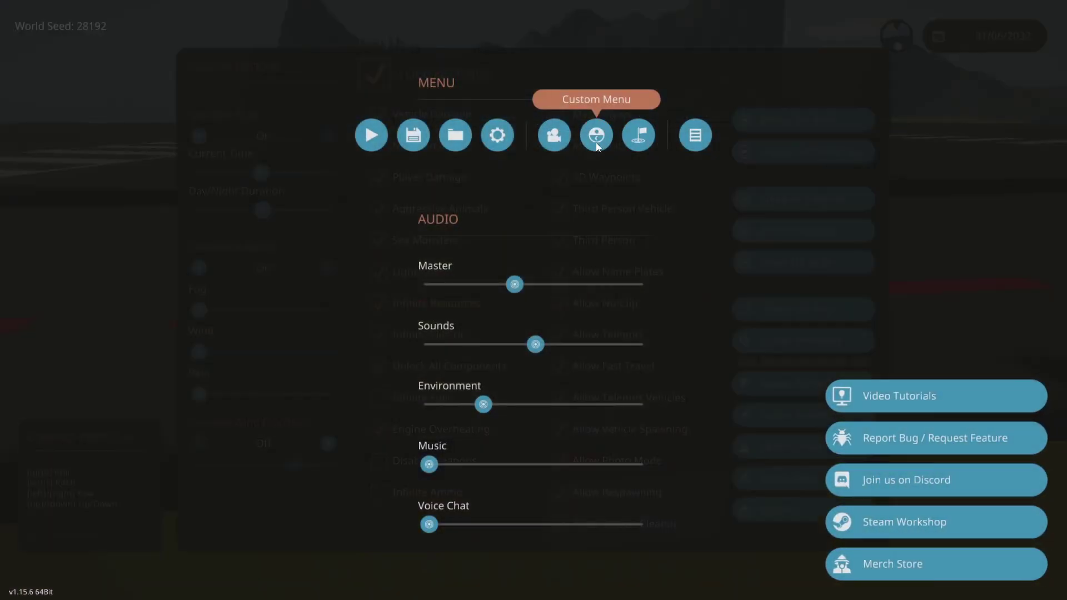
click(596, 140)
key(Escape)
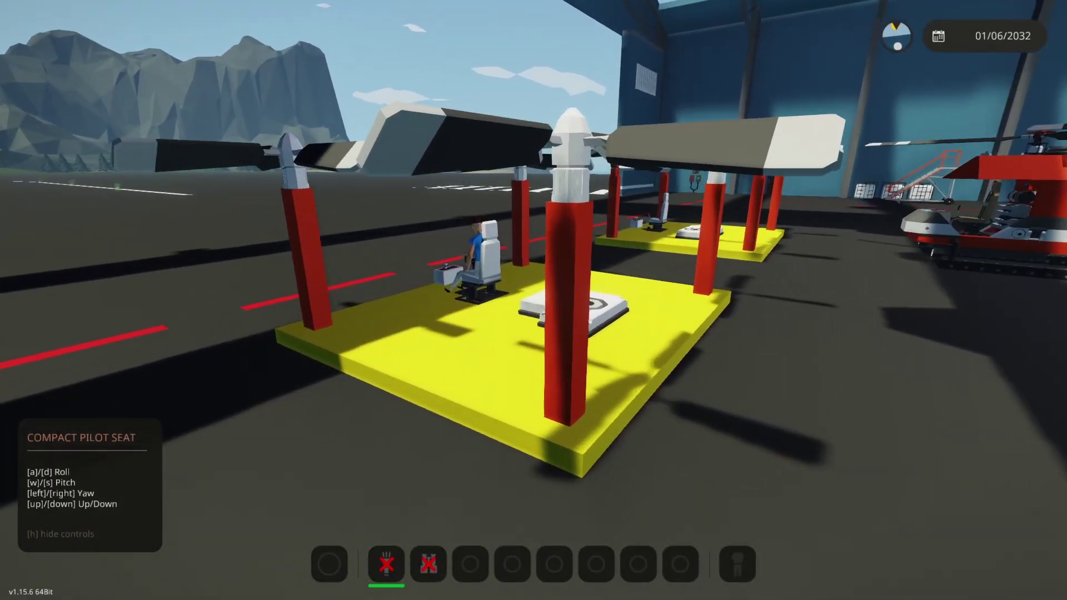
Test the quadcopter's Up/Down control from the compact pilot seat, switching camera views to see the throttle lever and rotors
key(Tab)
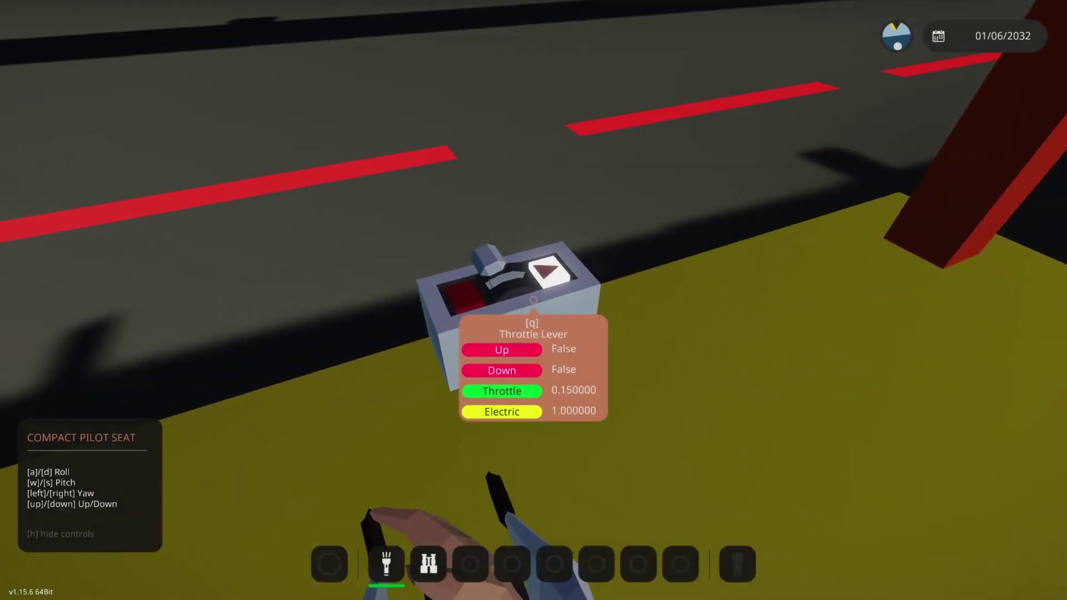
key(Tab)
key(Tab)
key(Up)
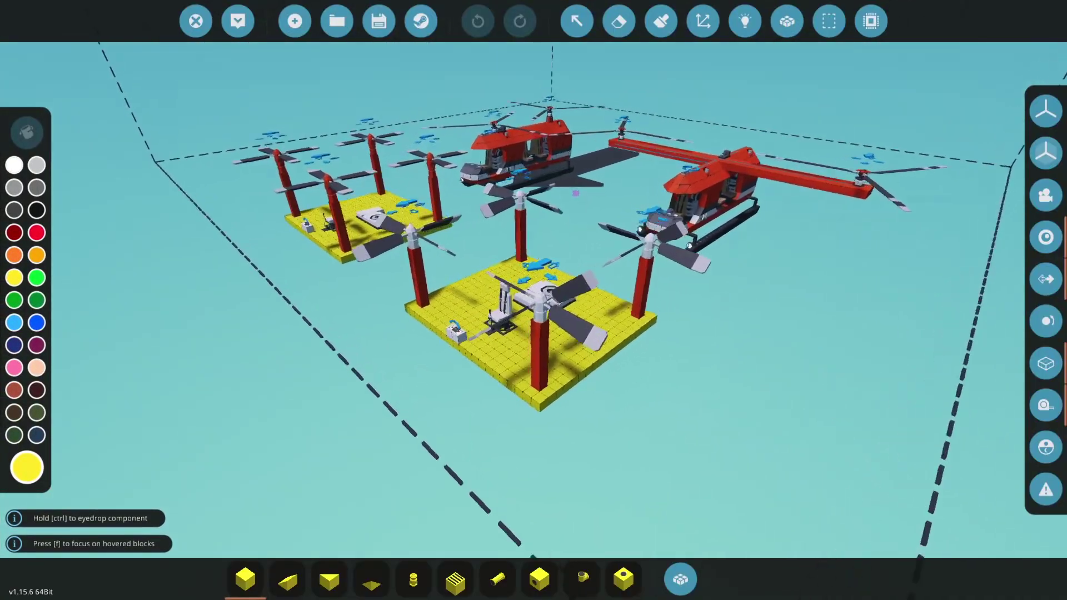
Set the Blade Pitch of all four light rotor ends on the white-rotor quadcopter to neutral and check their Collective logic input
click(576, 20)
click(593, 294)
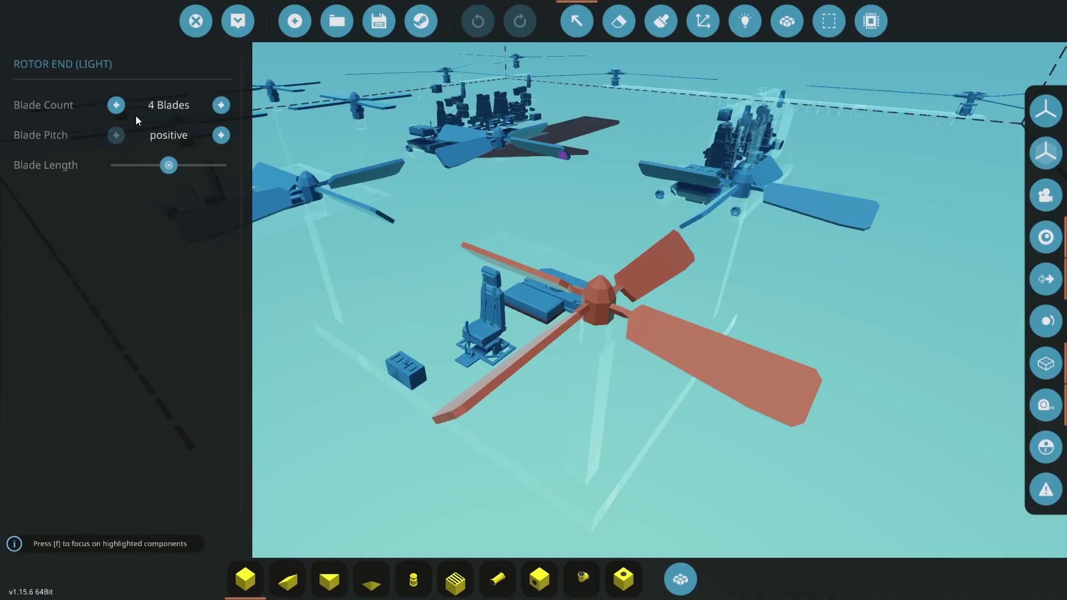
click(221, 135)
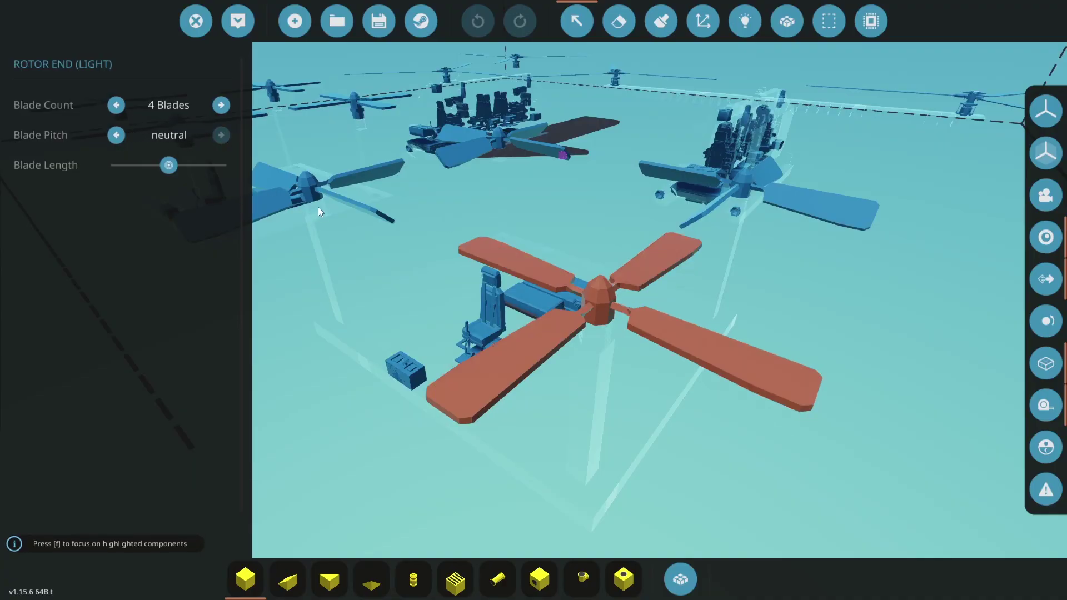
key(space)
click(225, 137)
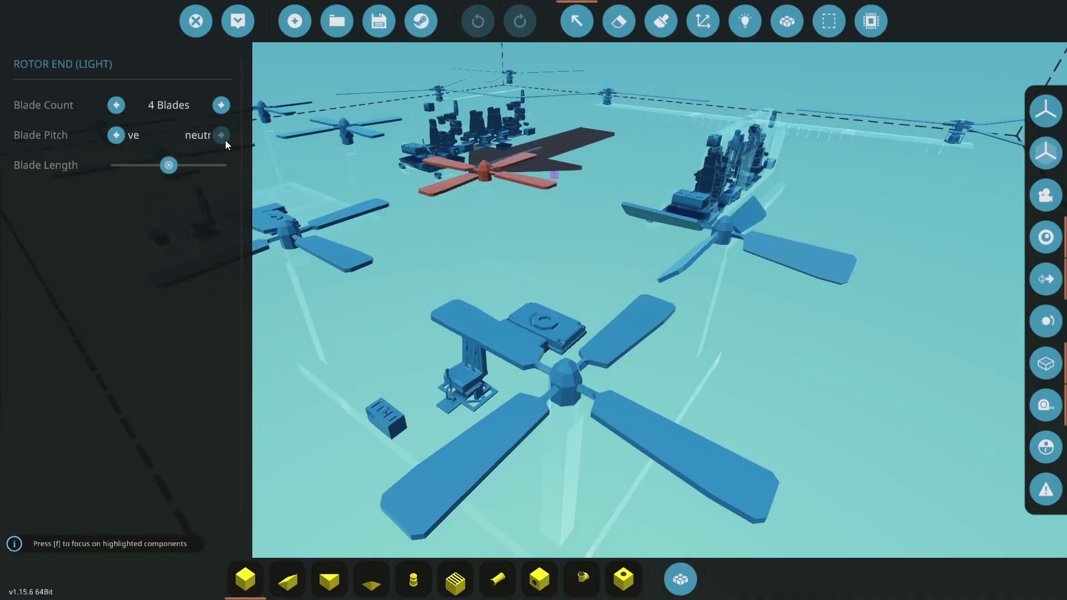
click(755, 226)
click(708, 231)
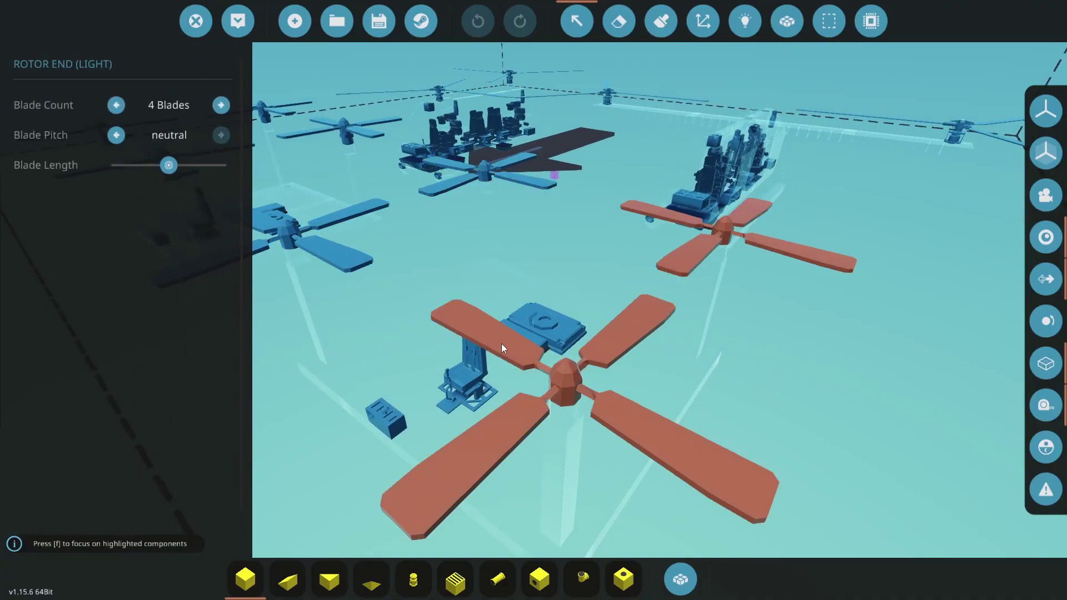
drag(502, 344, 517, 291)
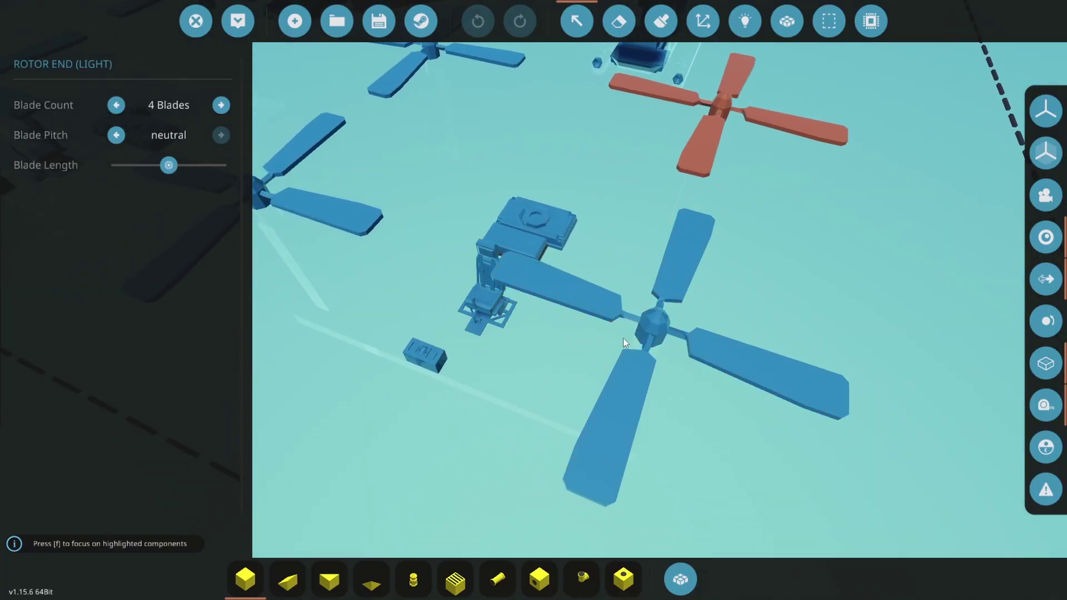
click(745, 21)
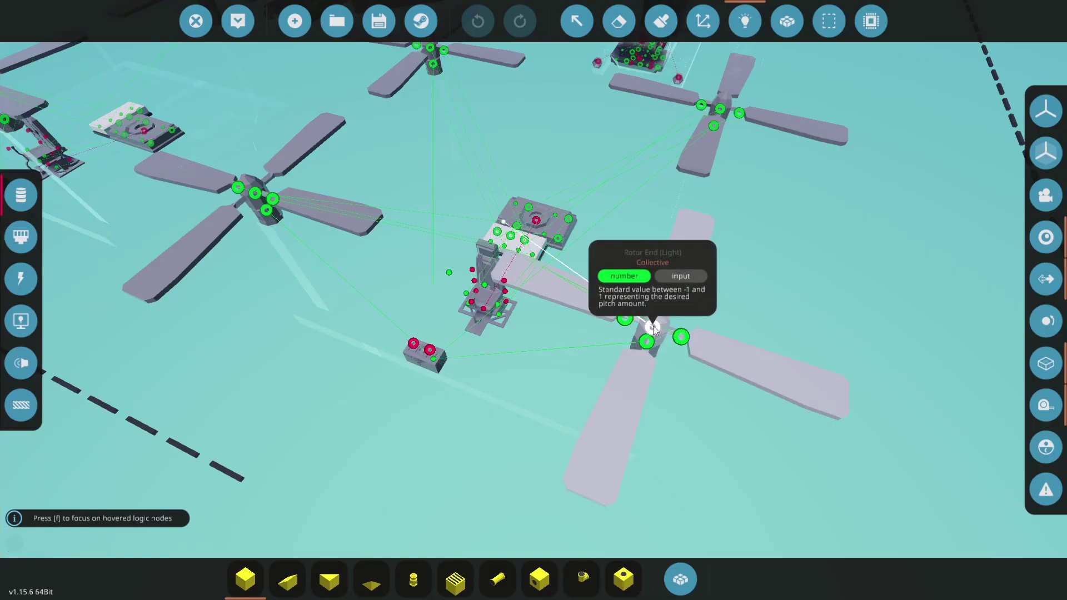
Spawn the vehicle, take the quadcopter's compact pilot seat with an outside camera view, and lift off using Up/Down
click(238, 21)
key(w)
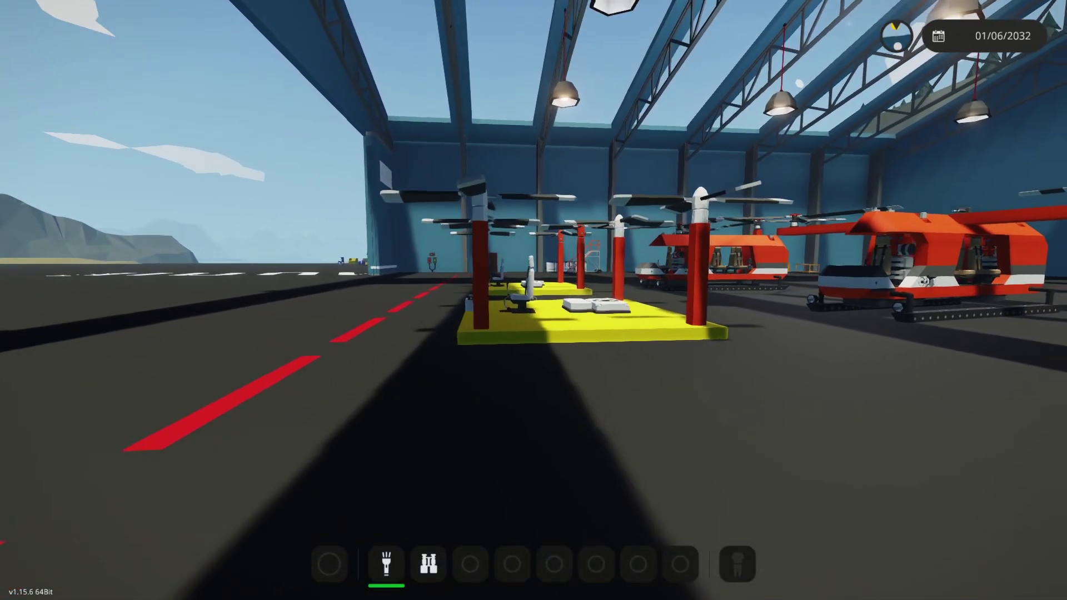
key(f)
key(Tab)
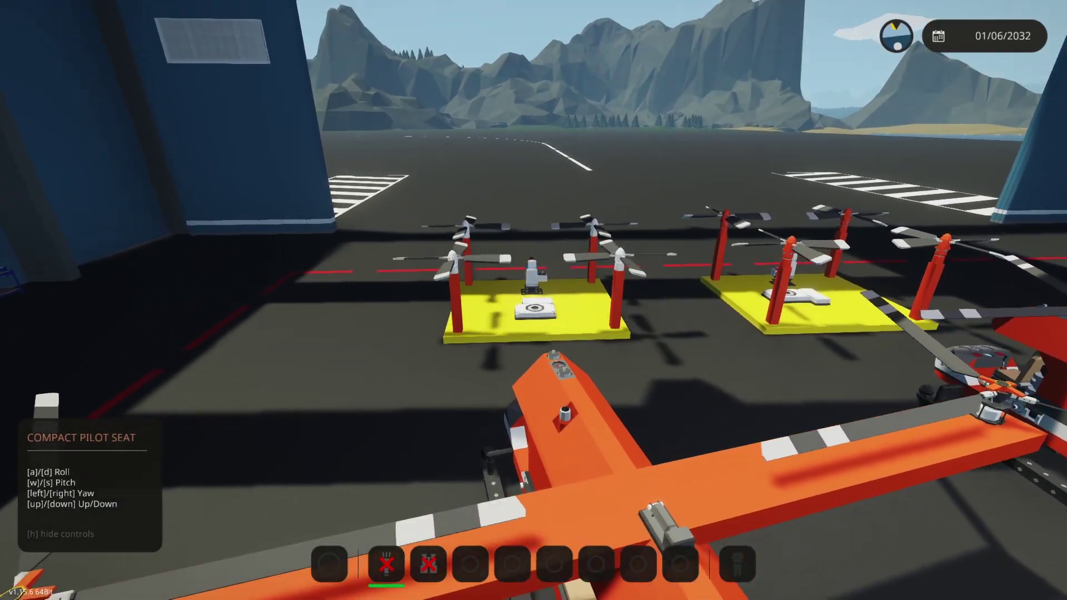
key(Up)
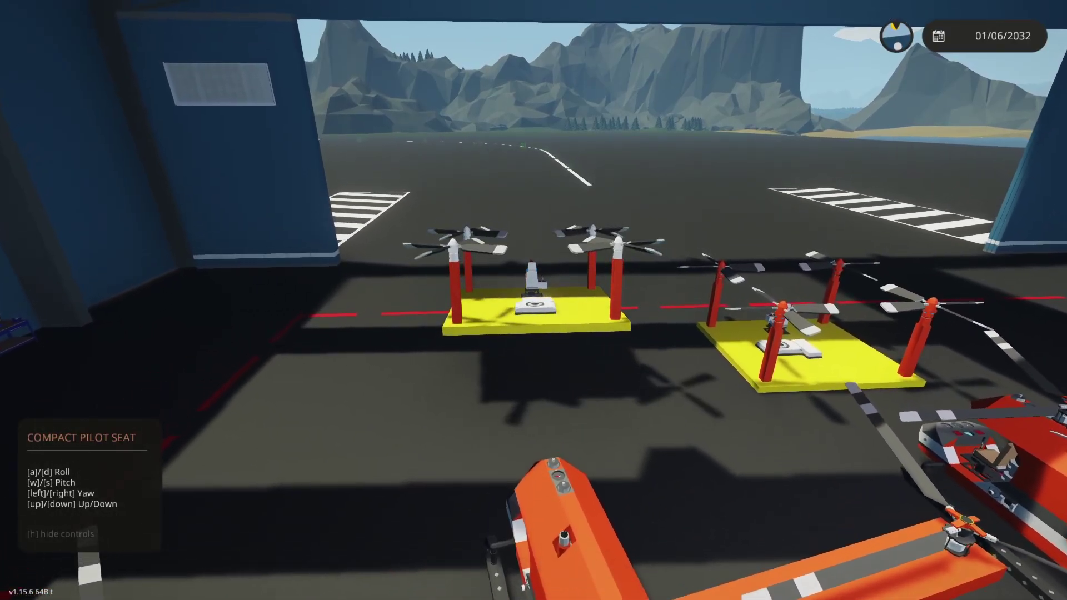
Test pitch, yaw and climb by flying the quadcopter out of the hangar and turning it around, and leave the seat
key(w)
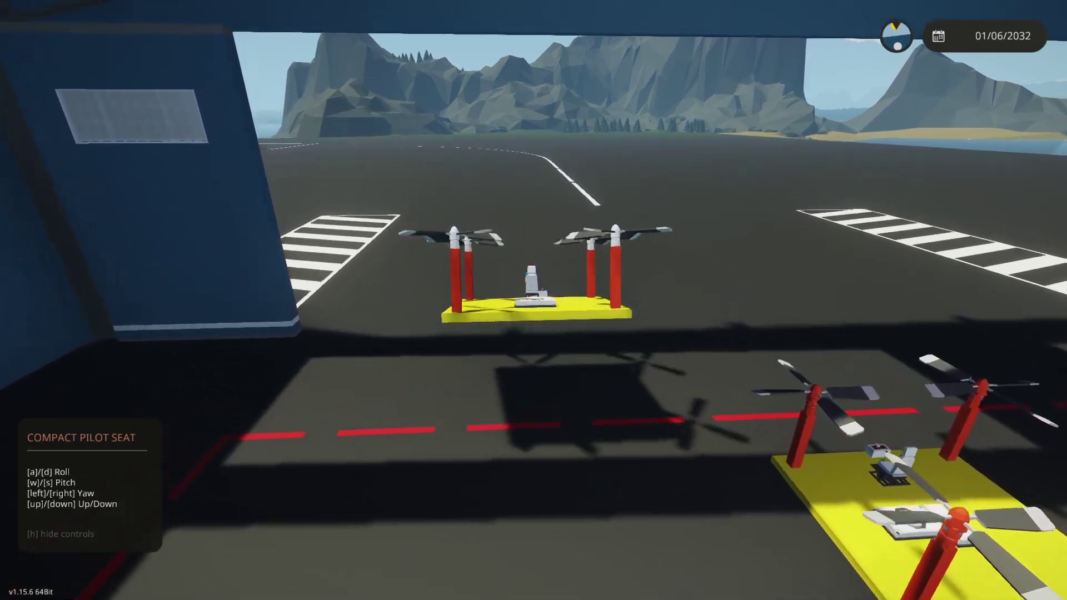
key(w)
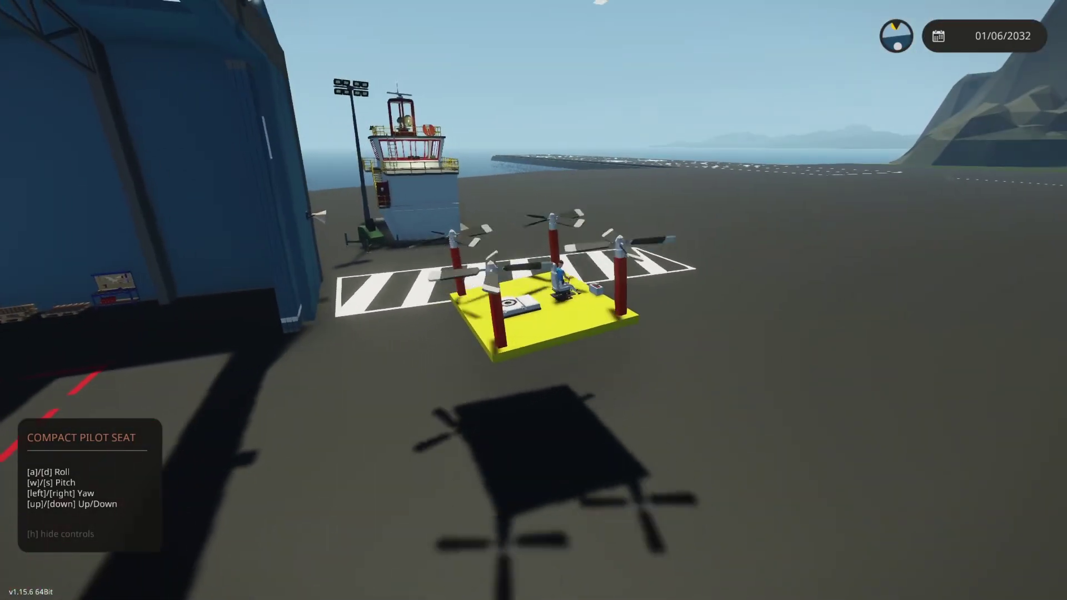
key(s)
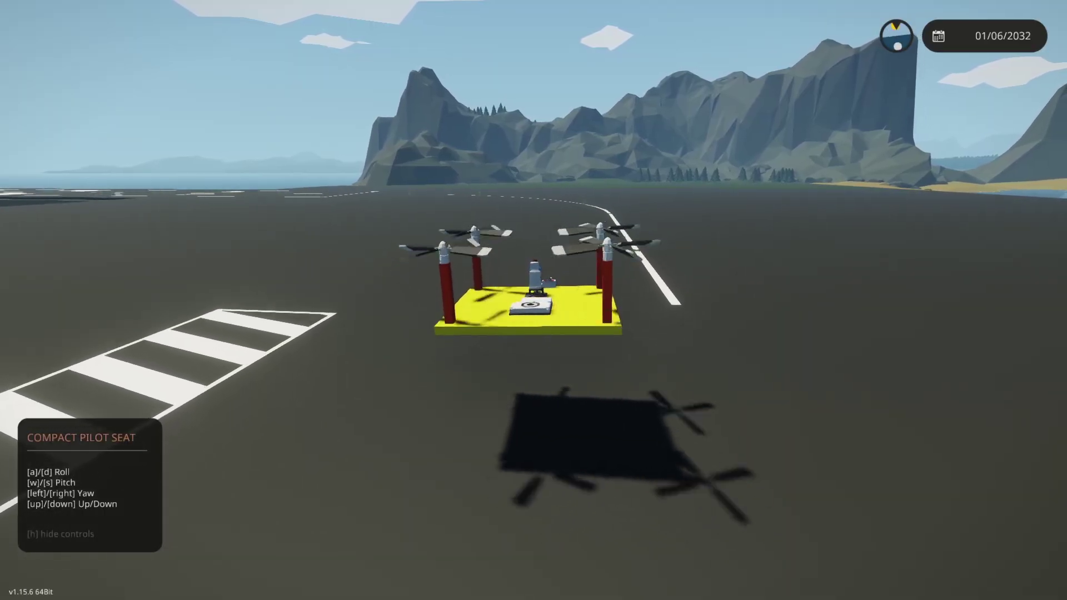
key(Left)
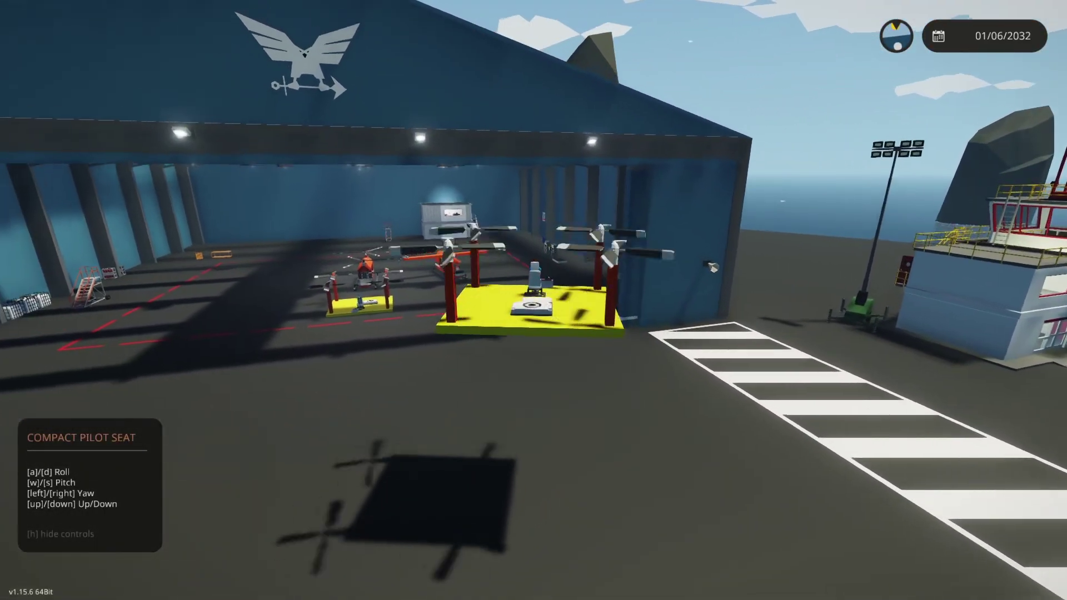
key(Up)
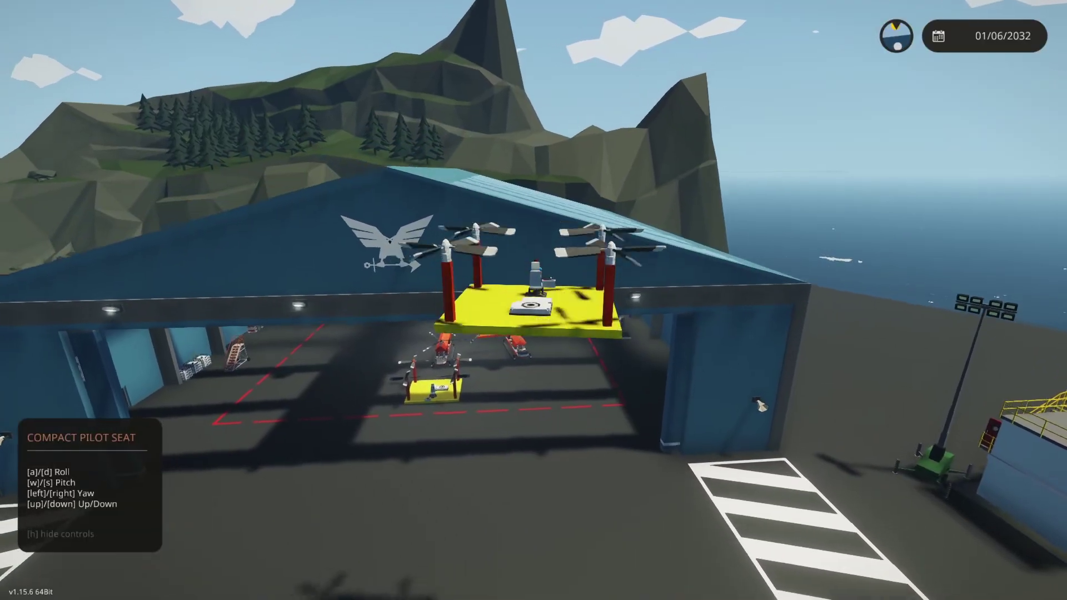
key(f)
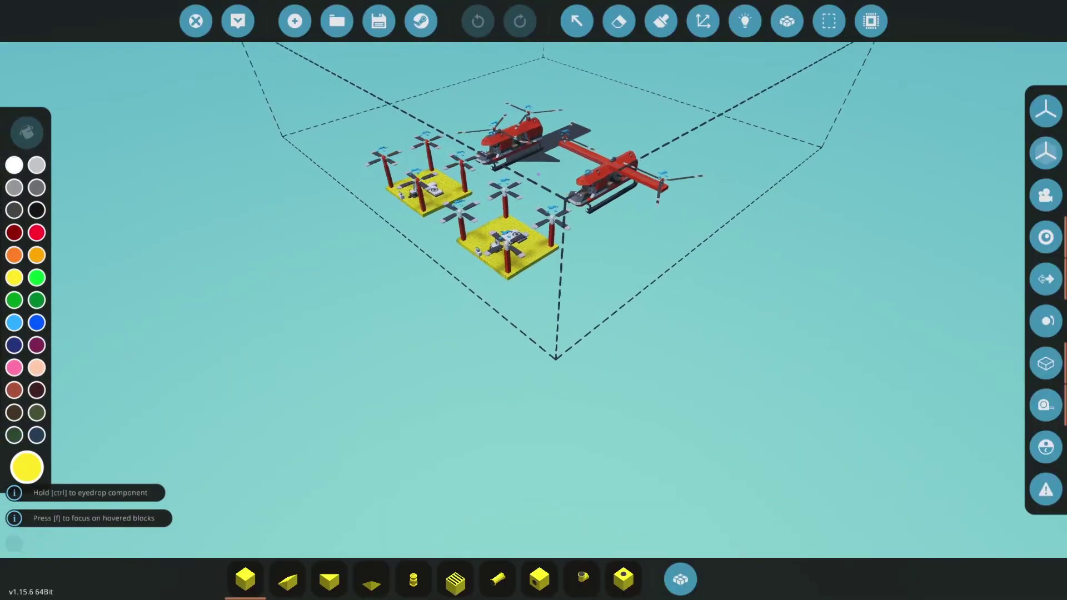
Inspect the quadcopter's platform from below and search the component inventory for "wei" to pick the weight block
key(w)
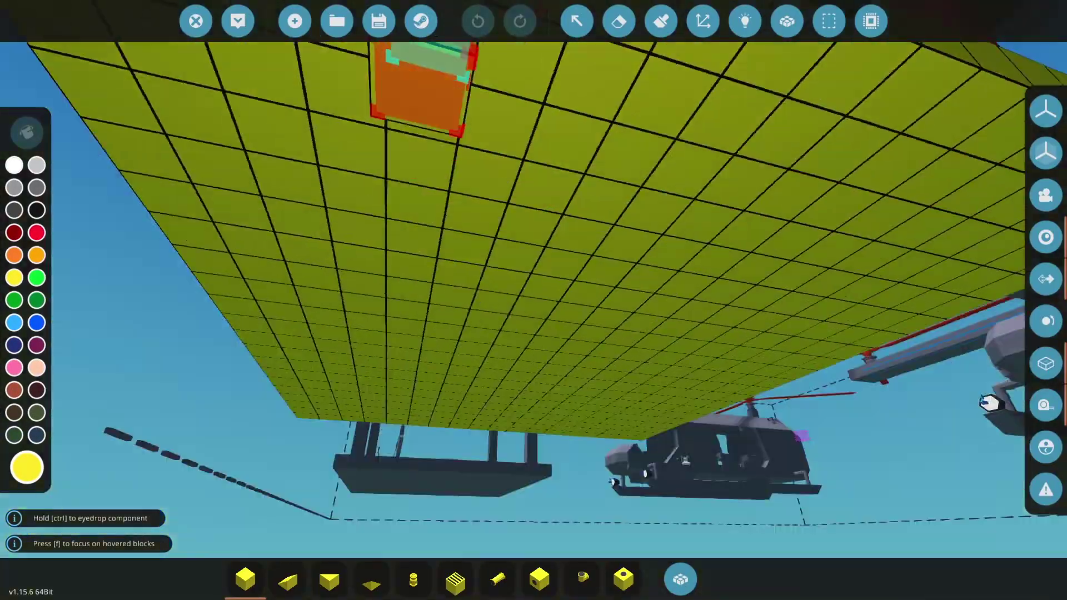
click(619, 21)
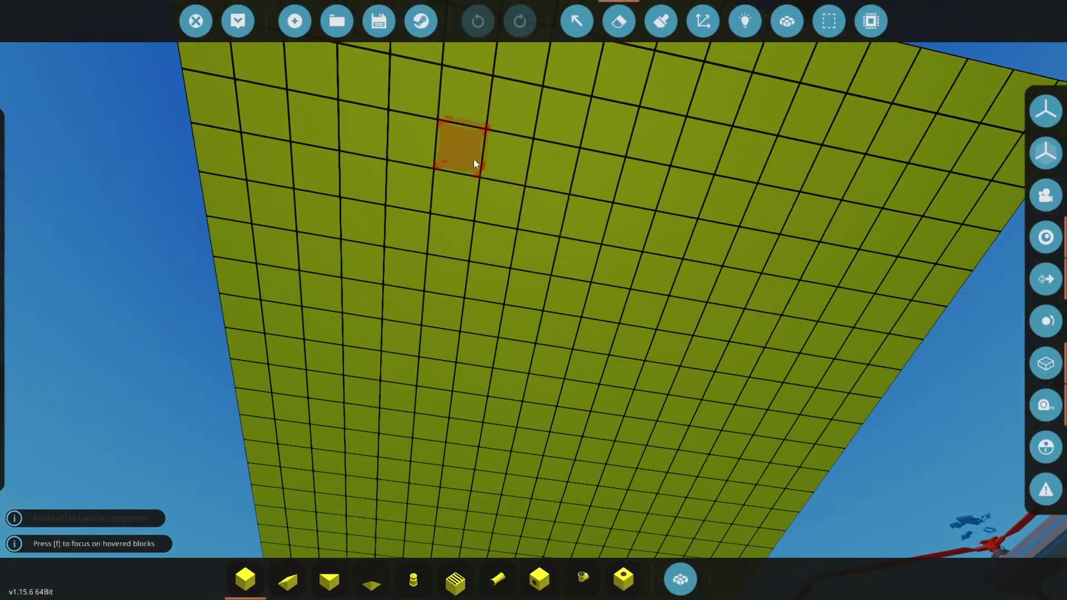
key(s)
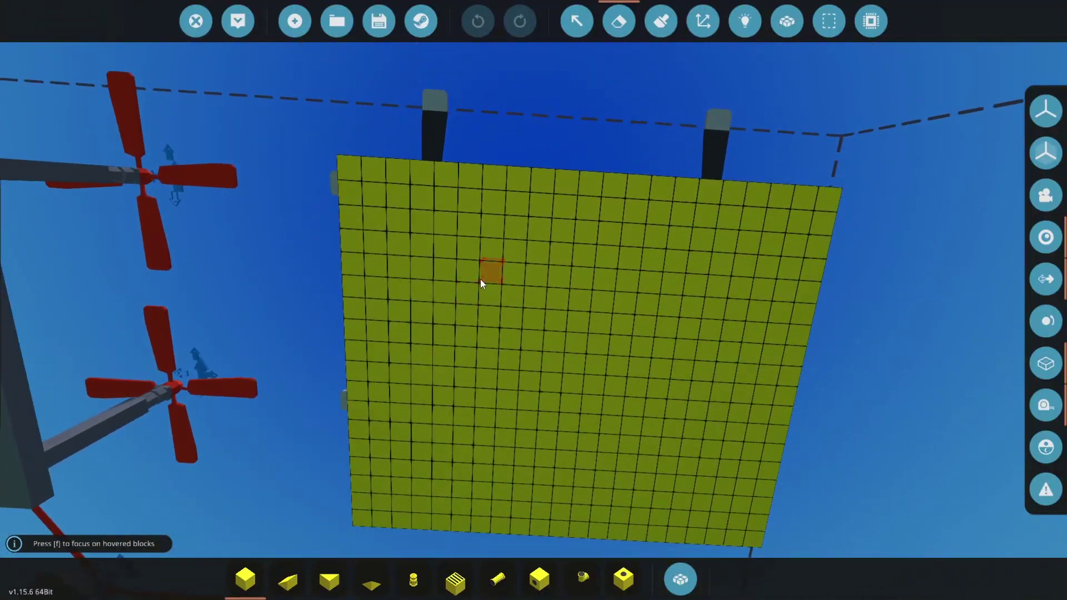
key(w)
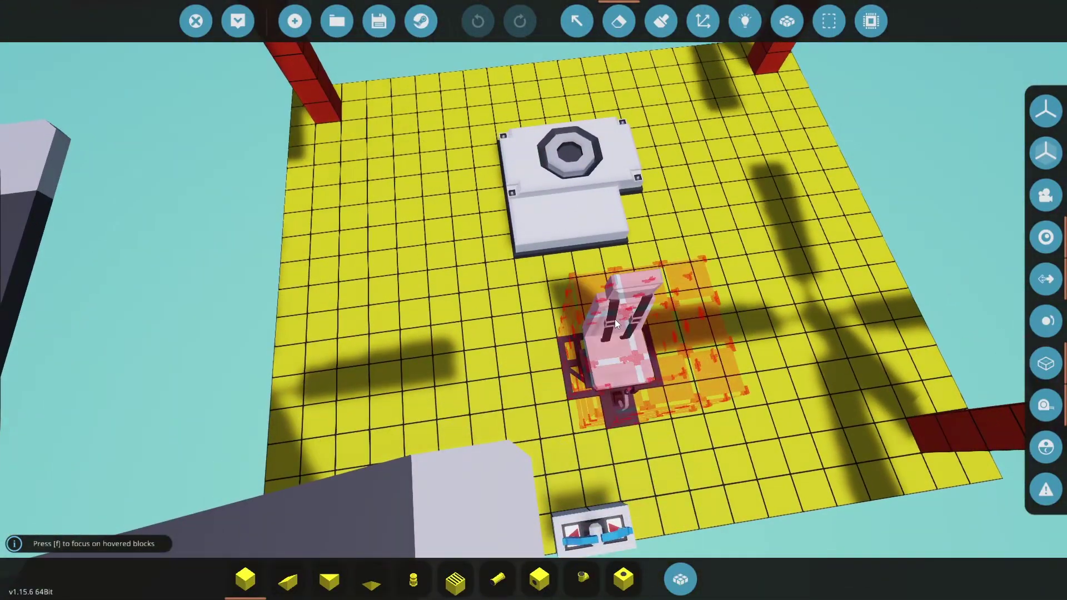
click(681, 581)
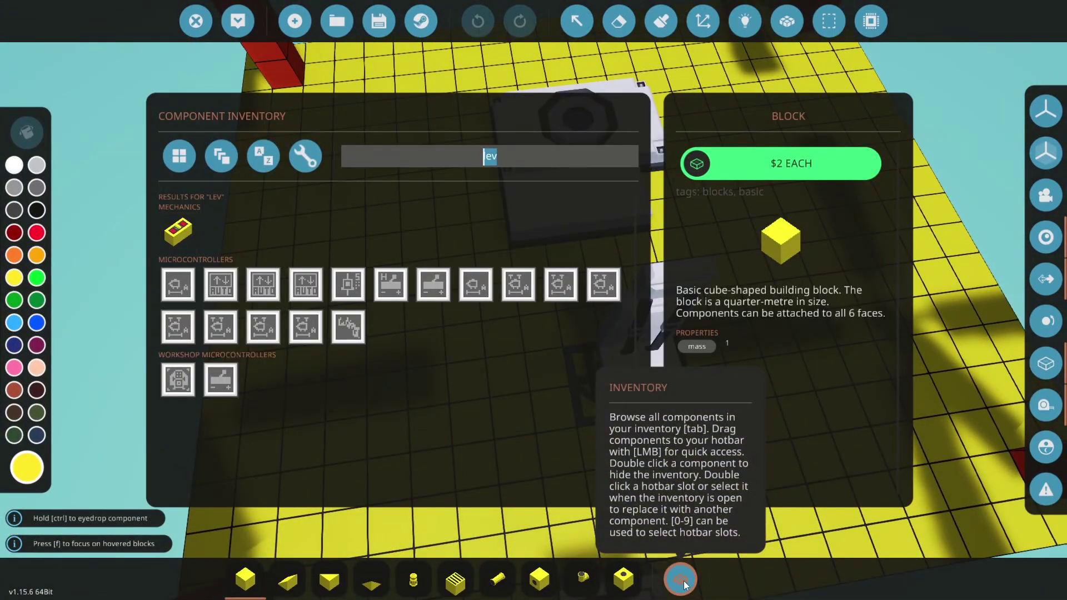
text(wi)
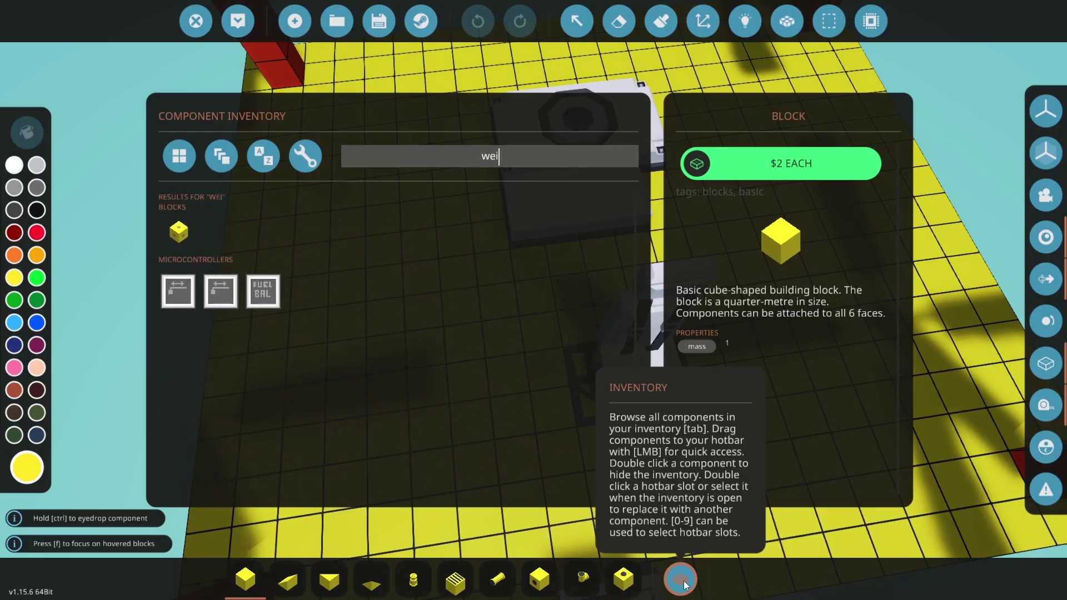
click(681, 579)
scroll(405, 271, down, 5)
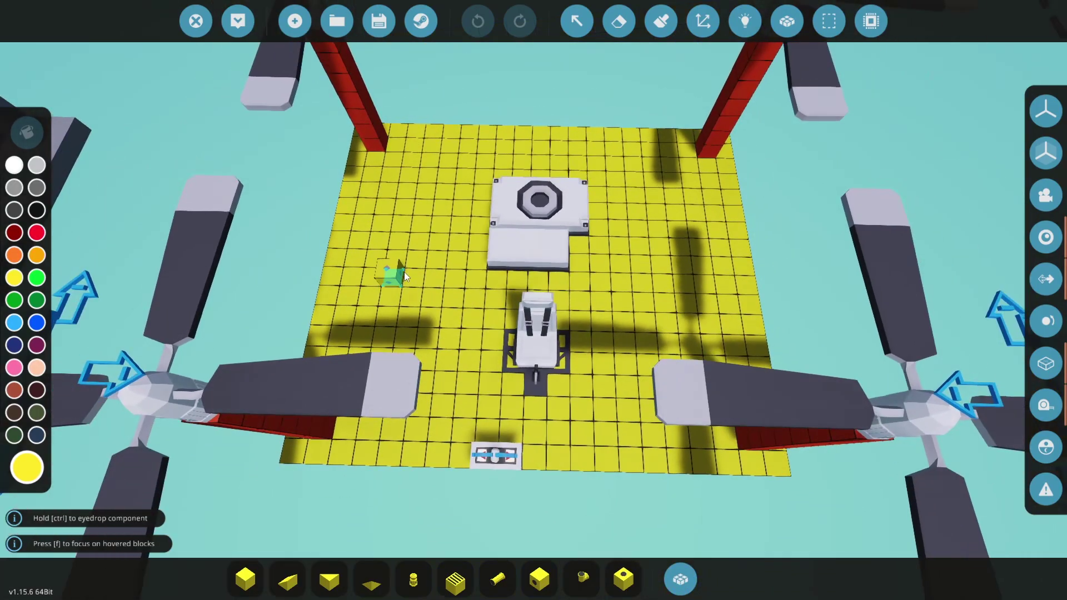
Line the perimeter of the quadcopter's yellow platform with a row of weight blocks
scroll(356, 200, up, 4)
key(s)
drag(271, 342, 278, 122)
key(w)
key(w)
key(s)
key(d)
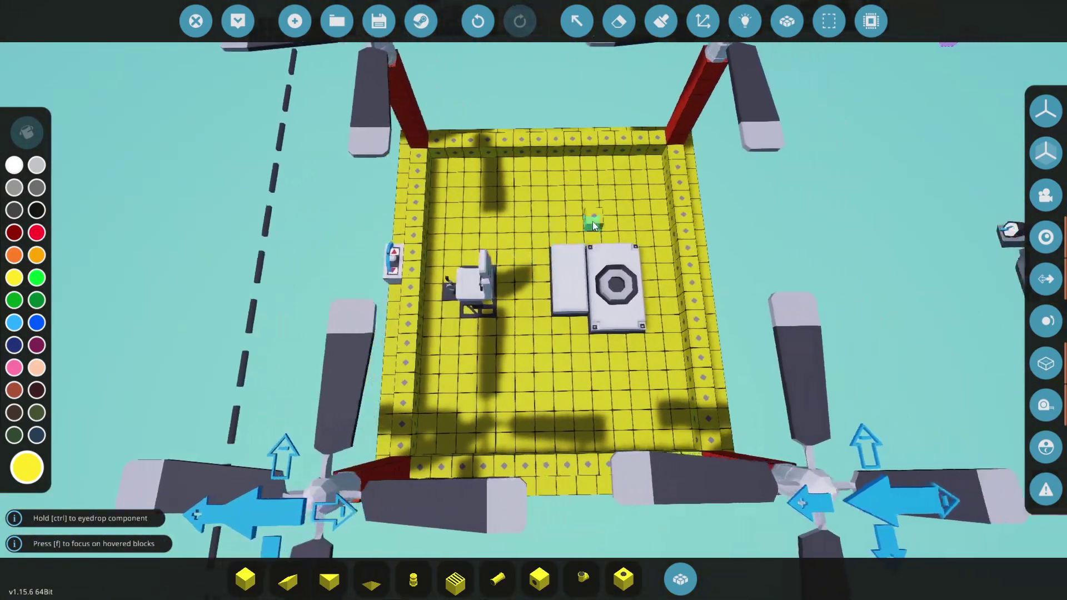
Stack weight blocks over the microcontroller behind the pilot seat, five by five and two layers high
drag(521, 257, 536, 304)
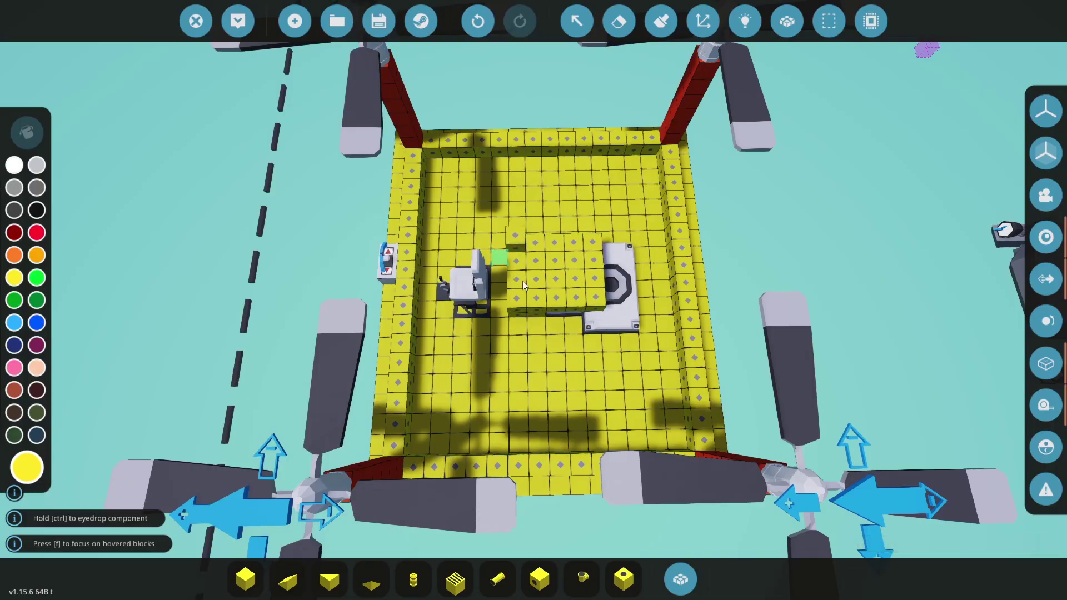
drag(525, 248, 593, 302)
key(a)
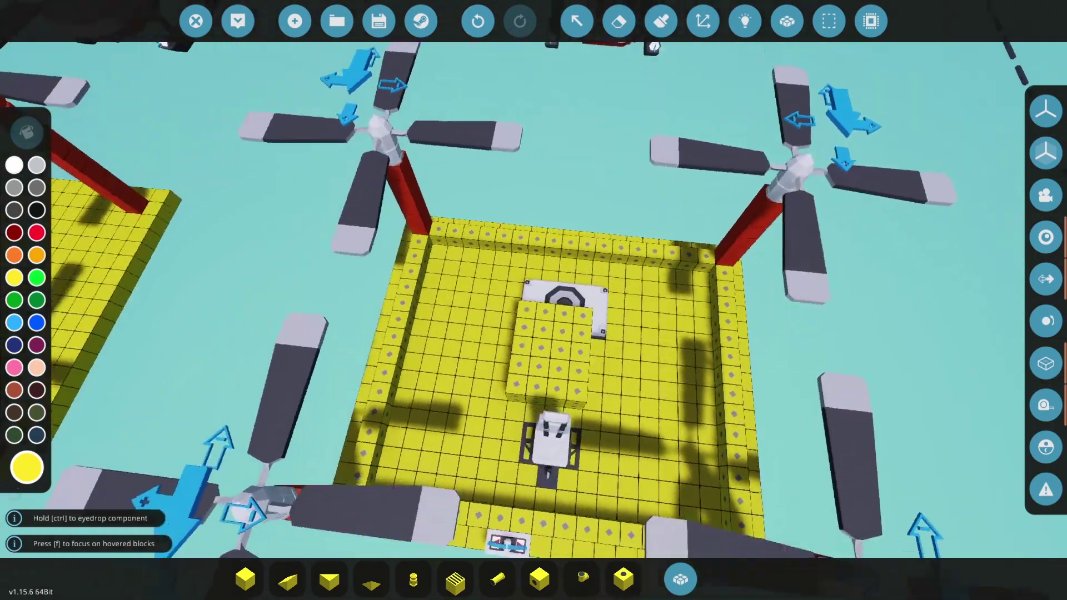
key(w)
key(d)
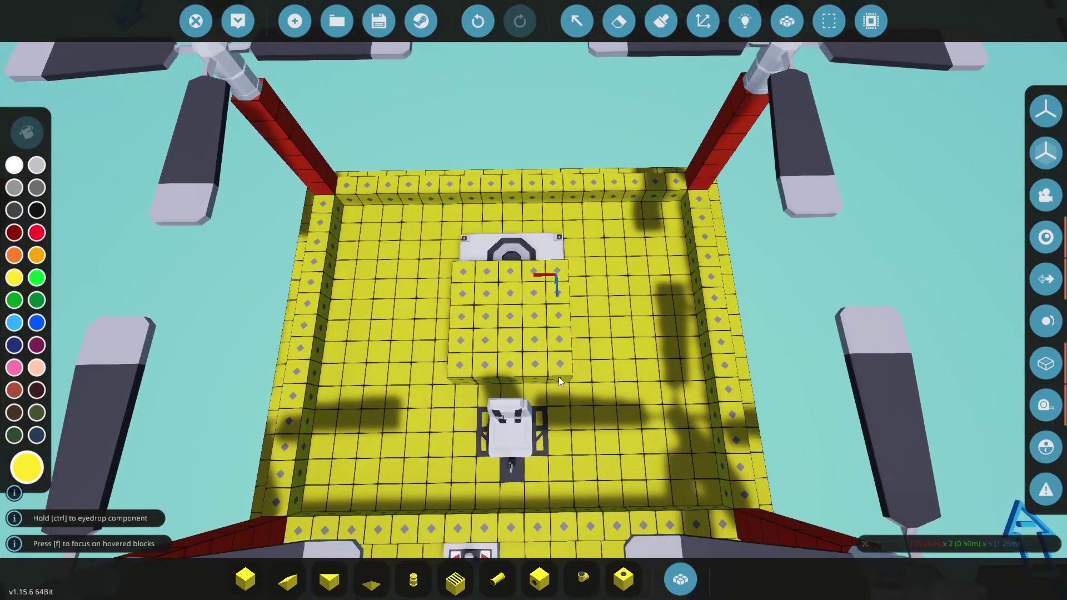
Return to the game, walk to the weighted quadcopter and test it from its compact pilot seat
scroll(558, 377, down, 5)
click(196, 21)
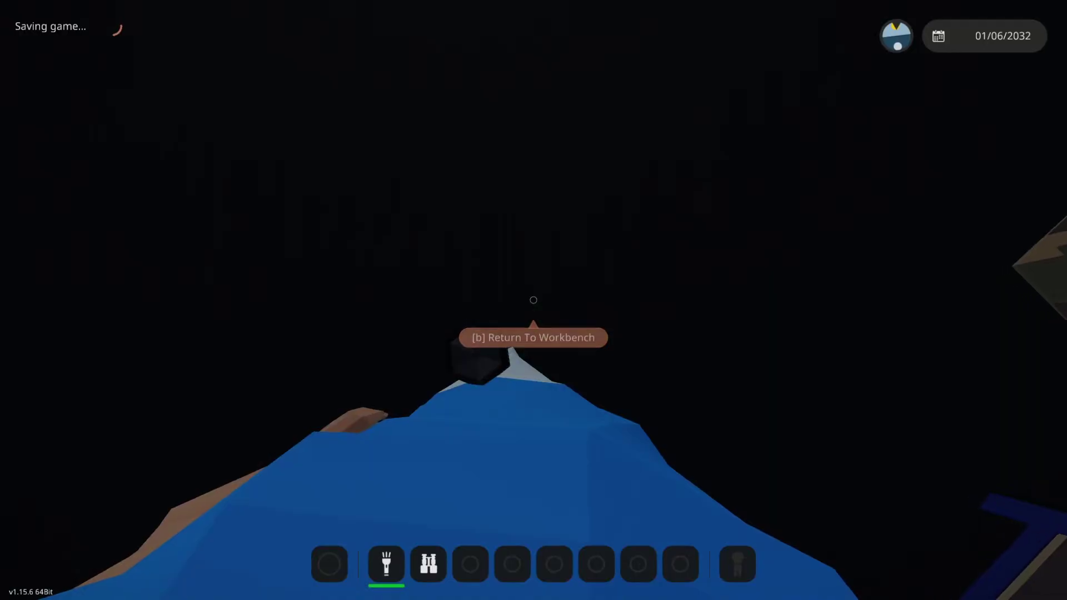
key(w)
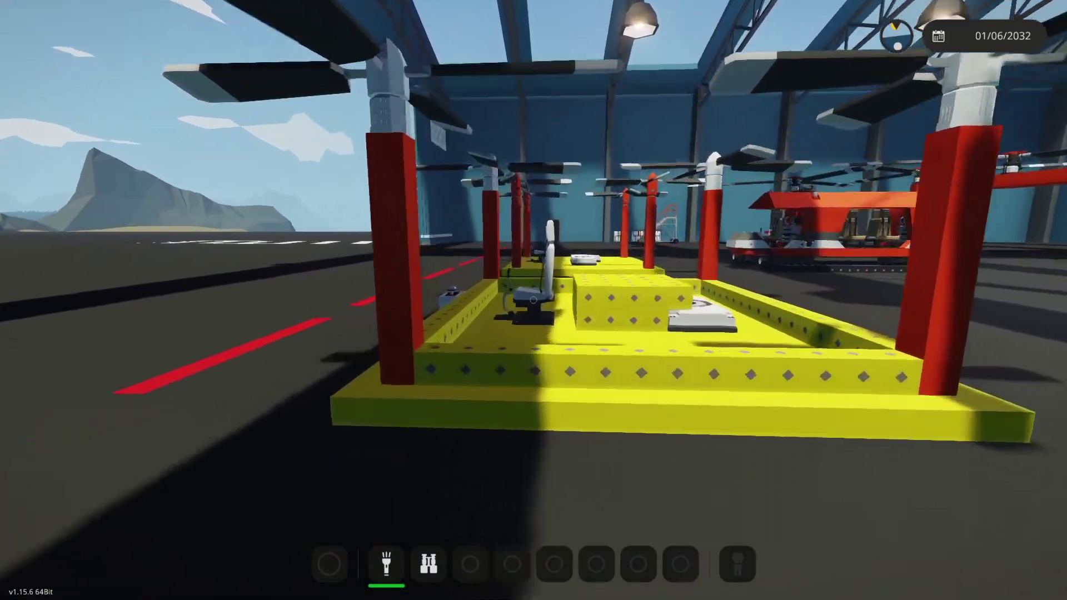
key(f)
key(q)
key(Tab)
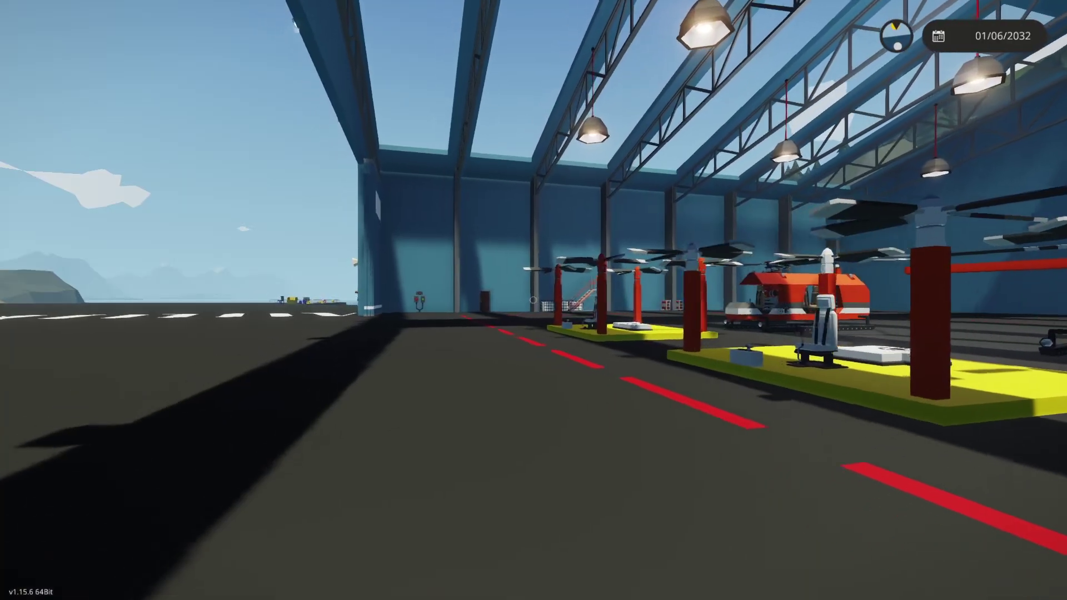
Board the red-rotor quadcopter, check its rotor gearbox and throttle lever read-outs, and fly it forward towards the hangar opening
key(w)
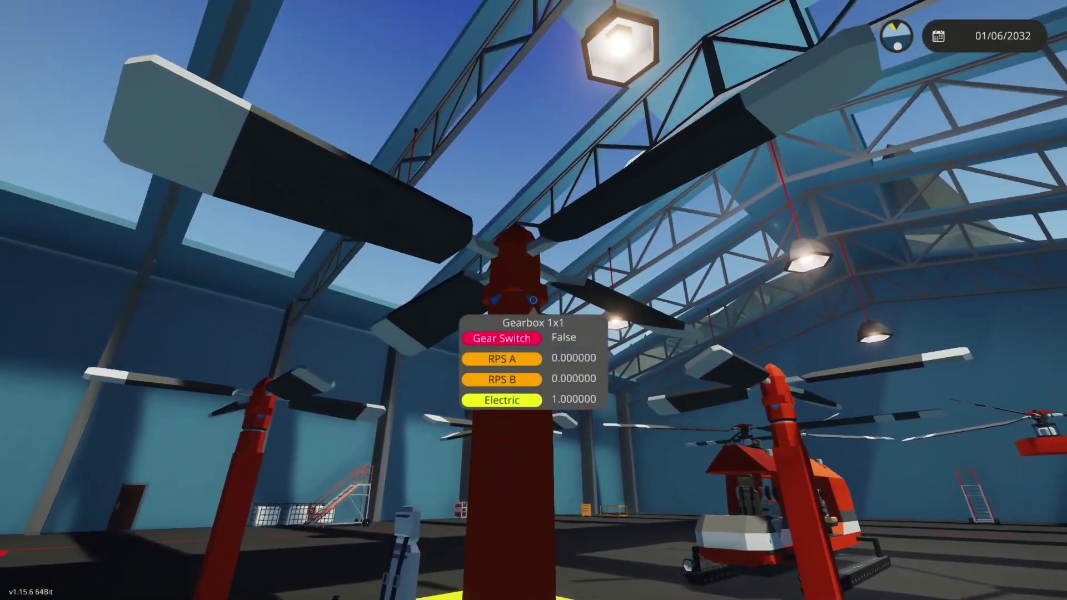
key(w)
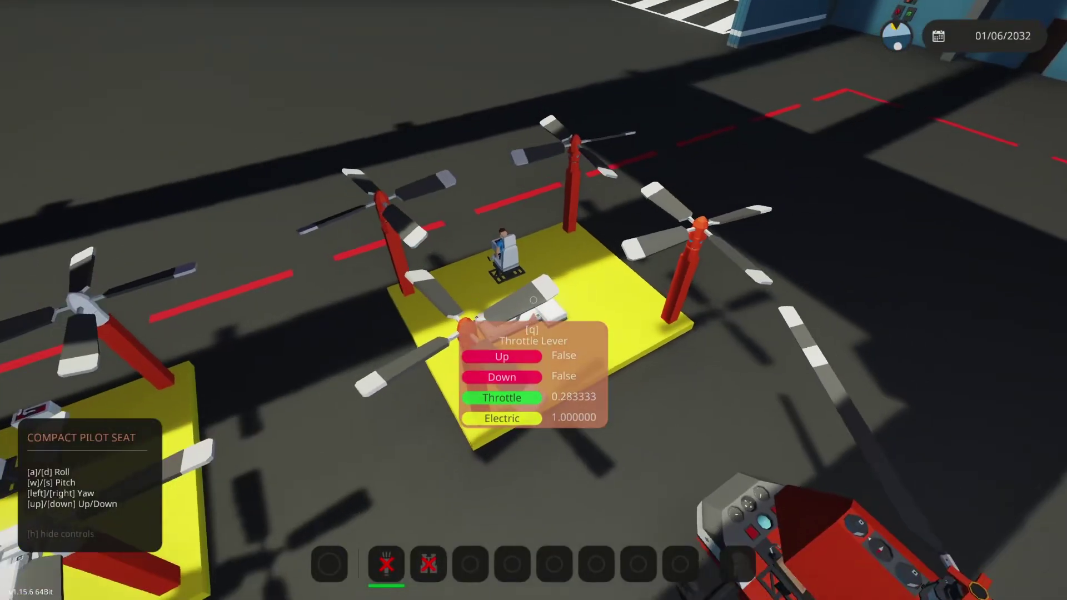
key(w)
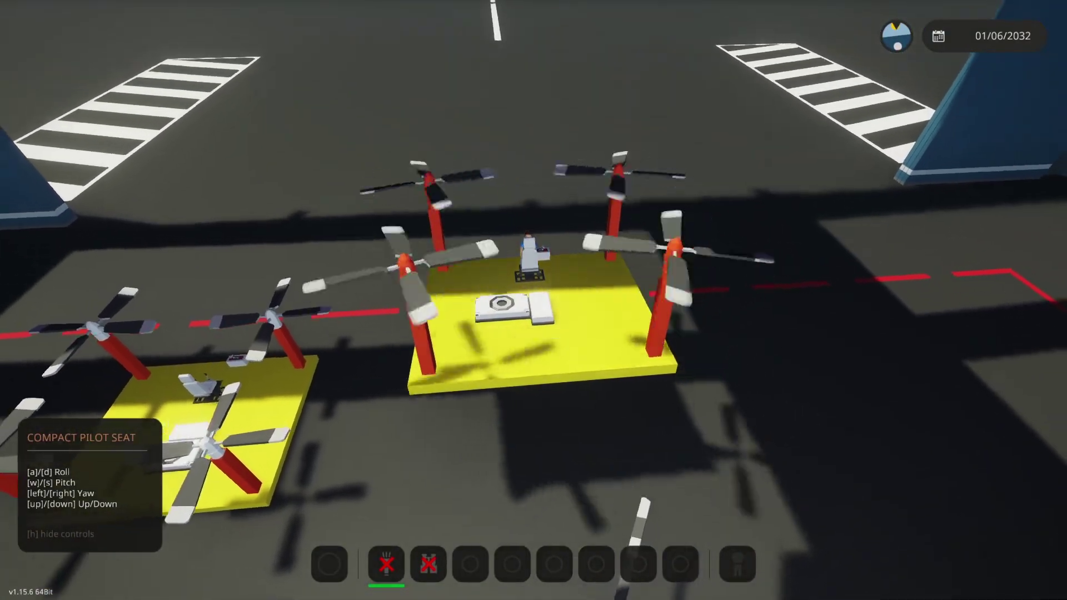
key(w)
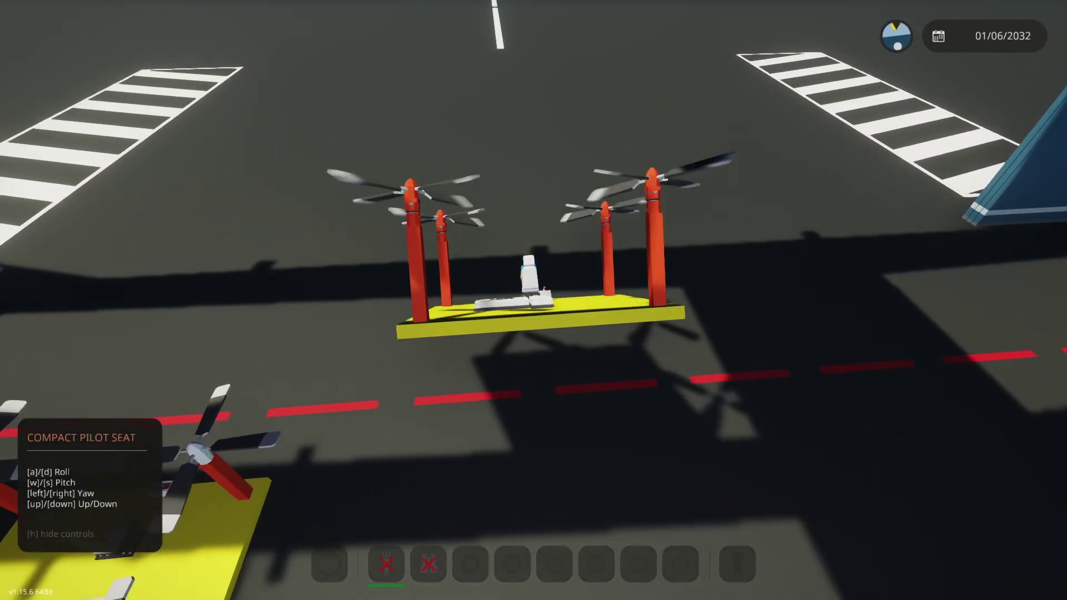
Leave the red-rotor quadcopter and fly the unweighted white-rotor quadcopter outside the hangar for comparison
key(f)
key(s)
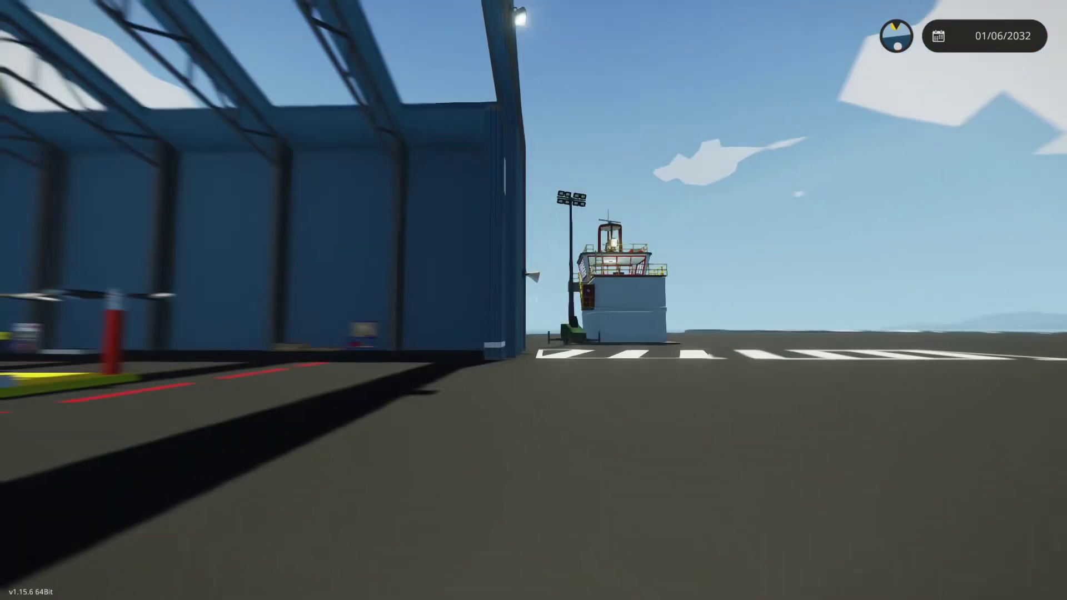
key(w)
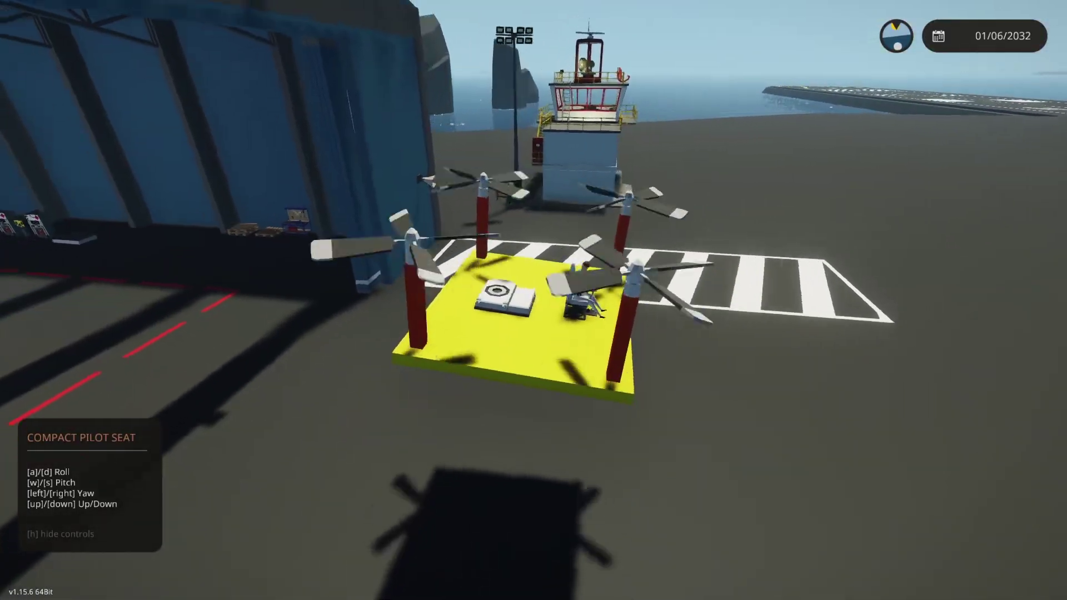
Yaw the hovering white-rotor quadcopter left and right beside the hangar, then pitch it forward
scroll(534, 300, up, 3)
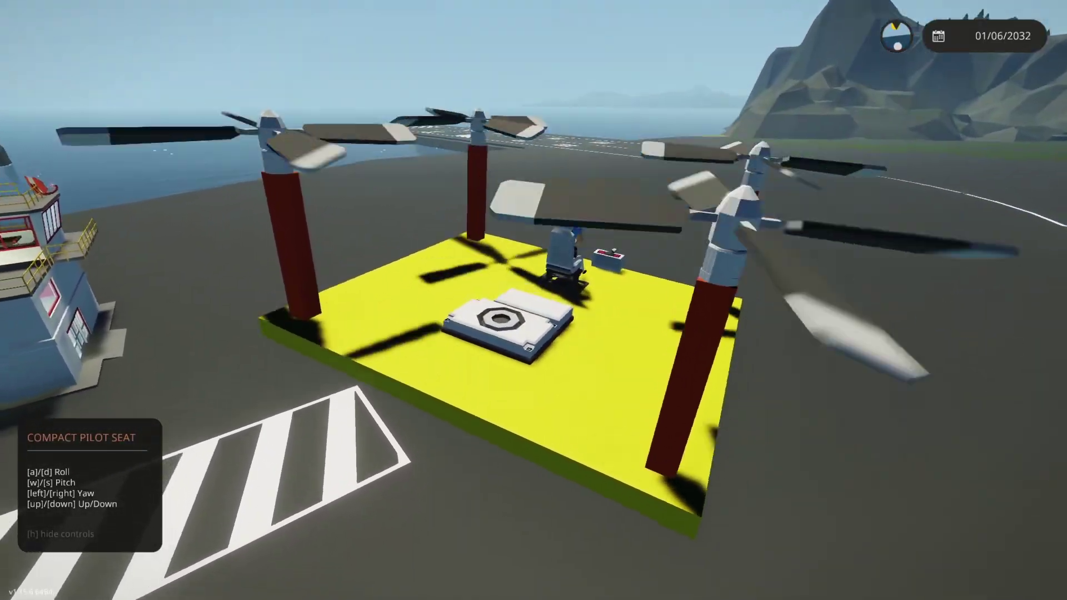
key(Left)
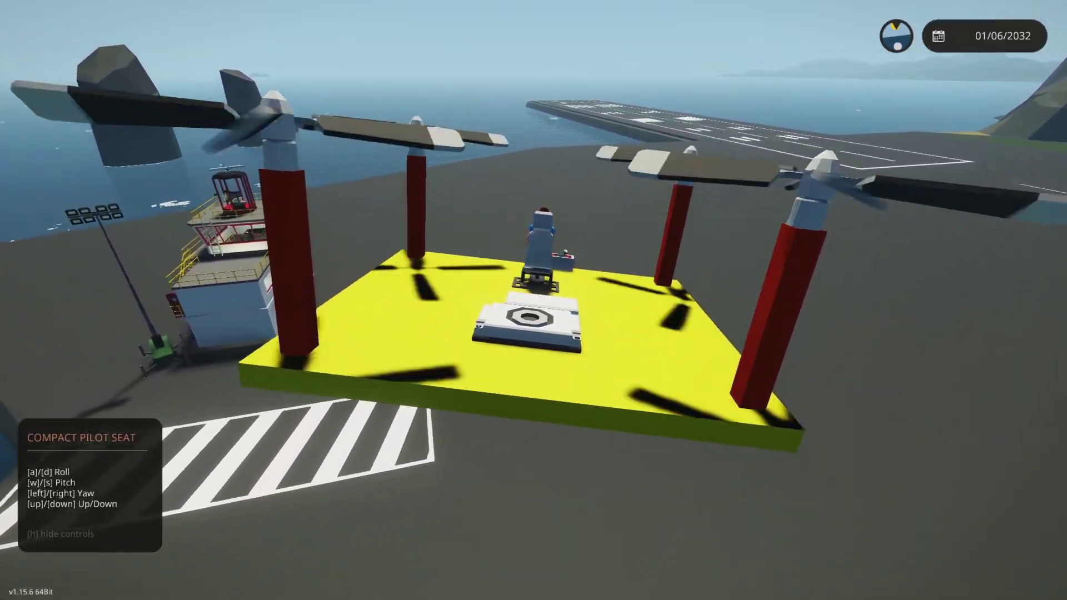
key(Right)
key(w)
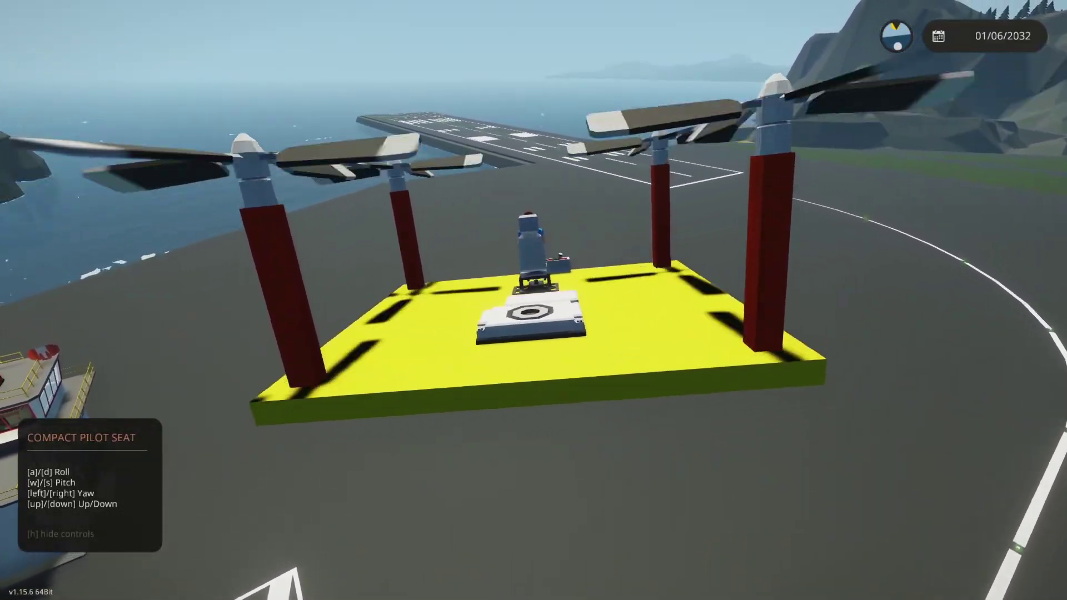
Fly the quadcopter forward across the airfield away from the hangar and yaw it right, watching from a wider external view
scroll(534, 300, down, 5)
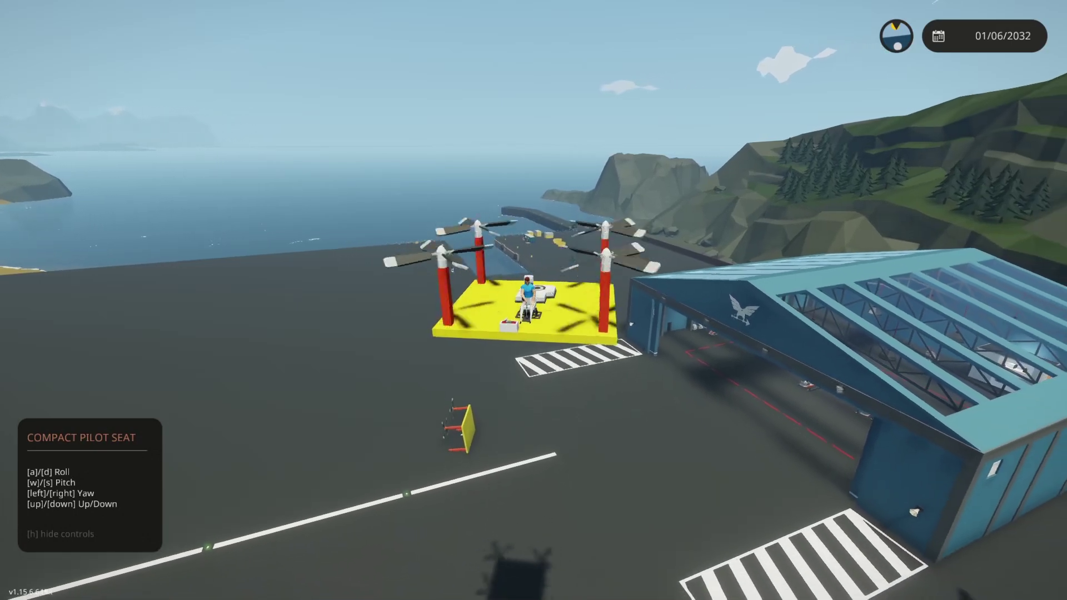
key(w)
key(w)
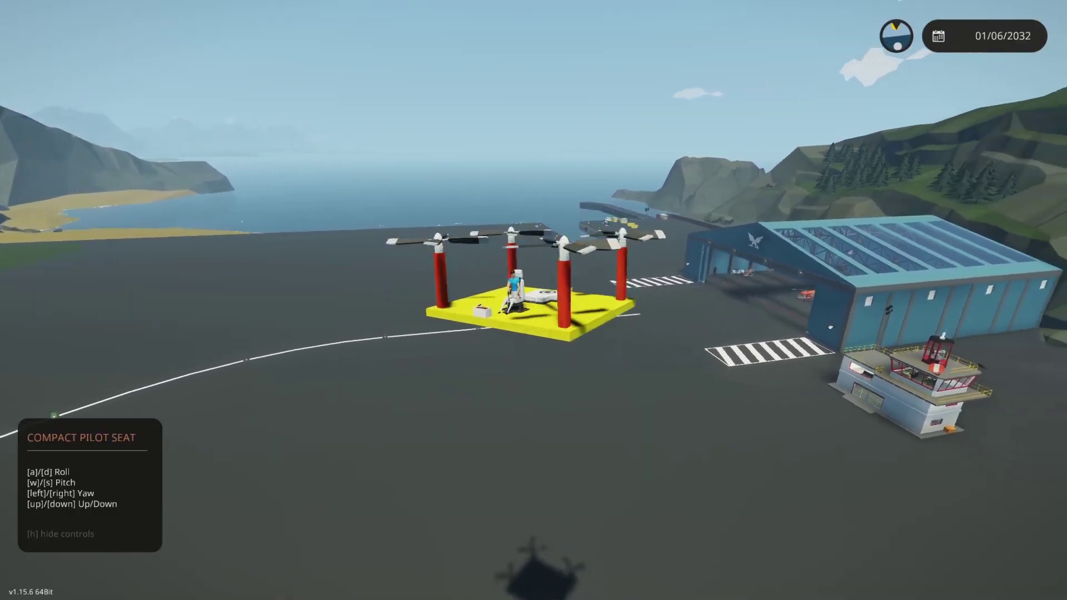
key(Right)
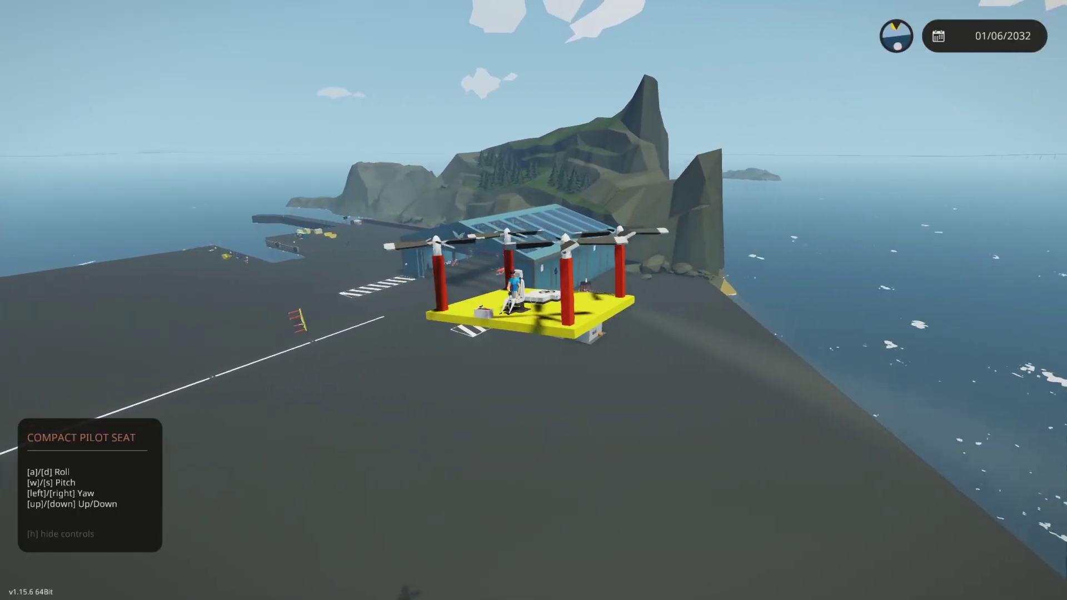